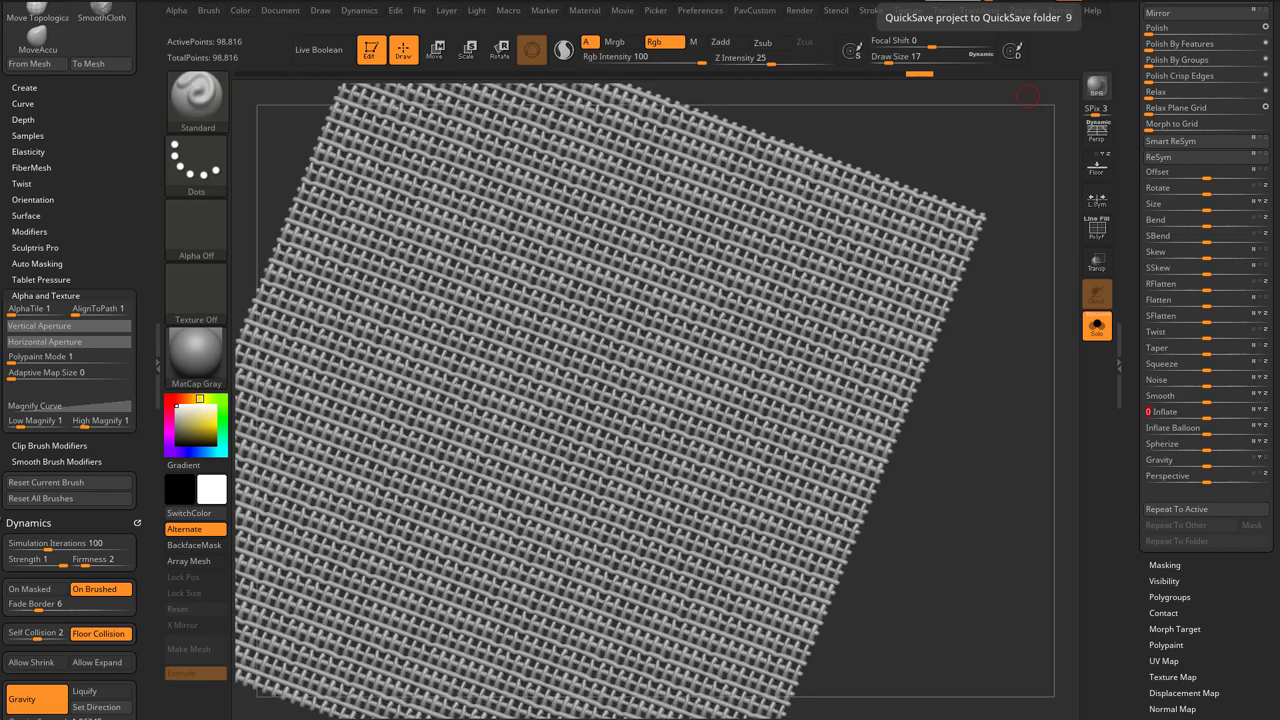
Clear the woven mesh from the canvas, draw a PolyMesh3D star and put it in Edit mode
drag(1120, 345, 1120, 497)
drag(1126, 311, 1118, 419)
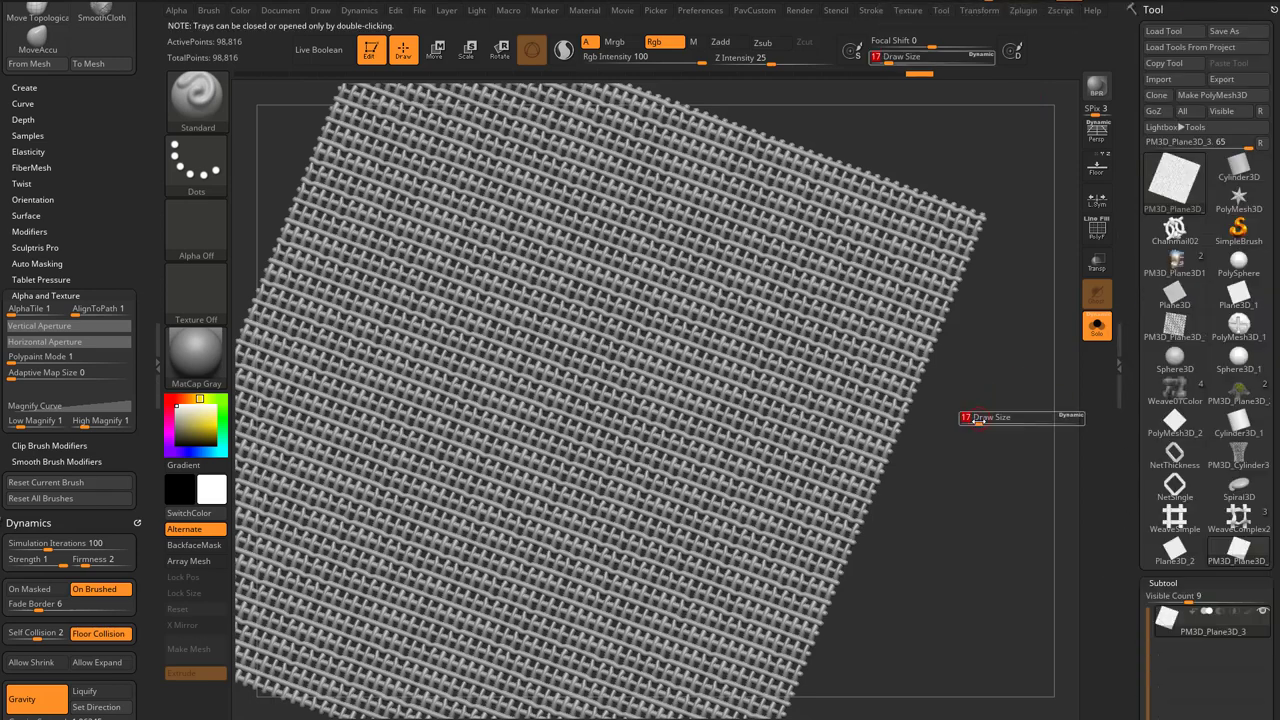
key(f)
click(382, 58)
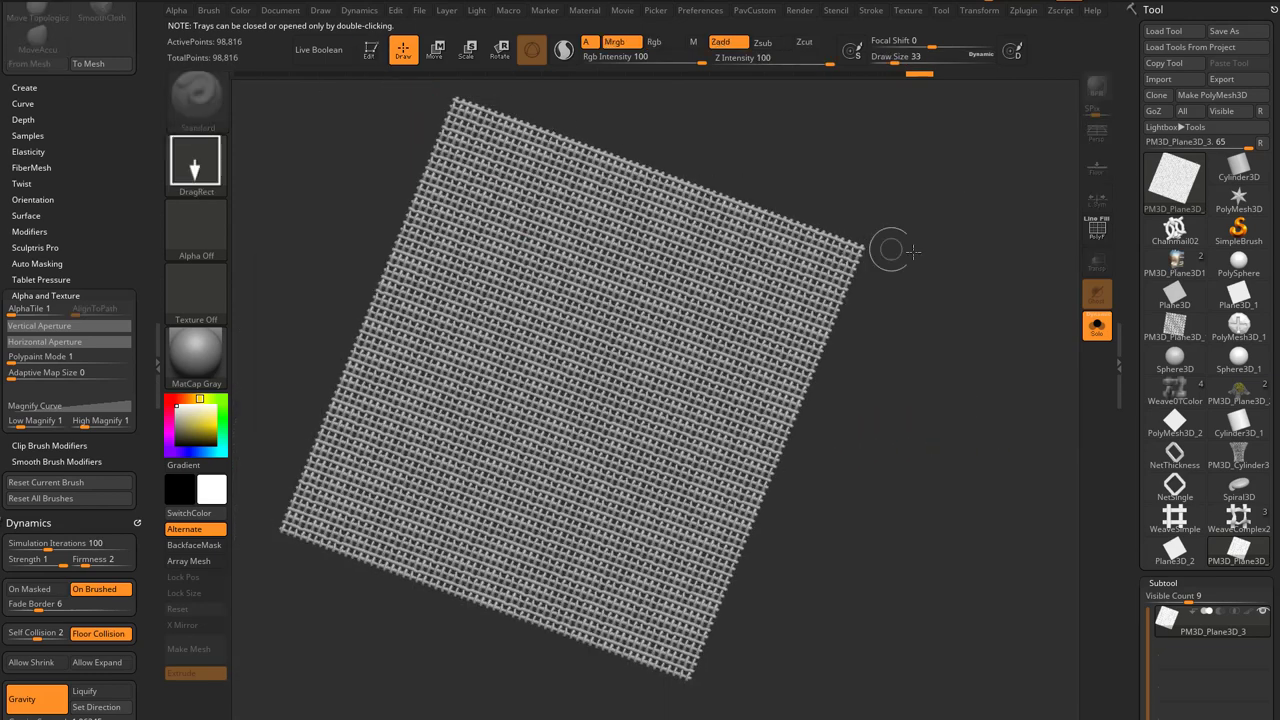
key(ctrl+n)
click(1232, 203)
drag(577, 358, 702, 633)
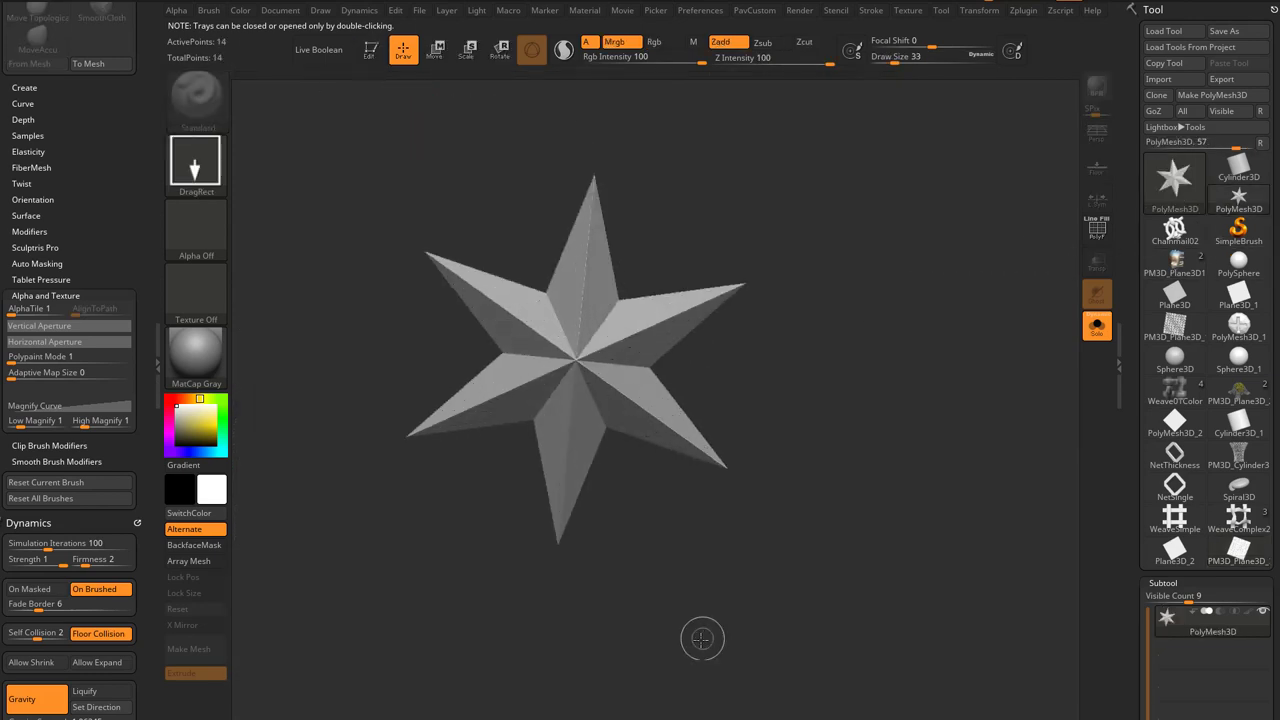
click(371, 52)
shift+drag(1035, 364, 1057, 371)
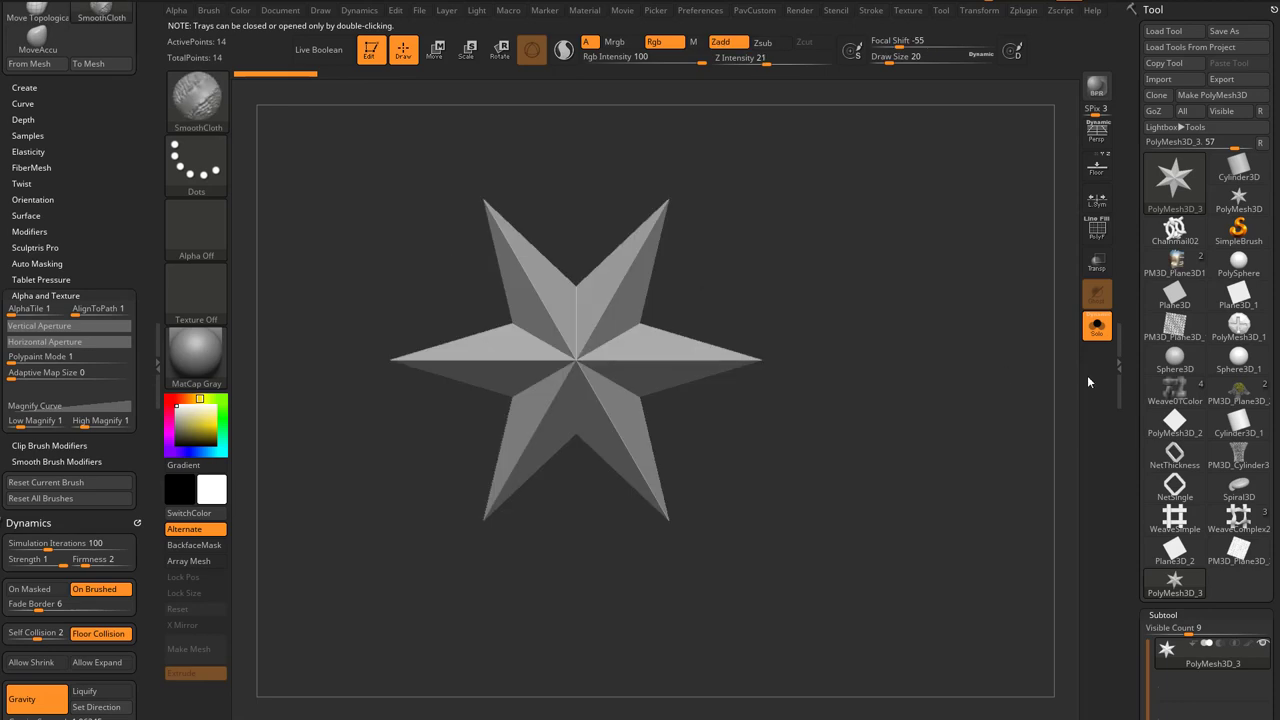
Initialize the star as a flat QGrid plane
drag(1136, 420, 1146, 207)
drag(1136, 685, 1141, 160)
drag(1138, 320, 1143, 160)
click(1162, 147)
drag(1134, 239, 1132, 113)
scroll(1132, 113, down, 2)
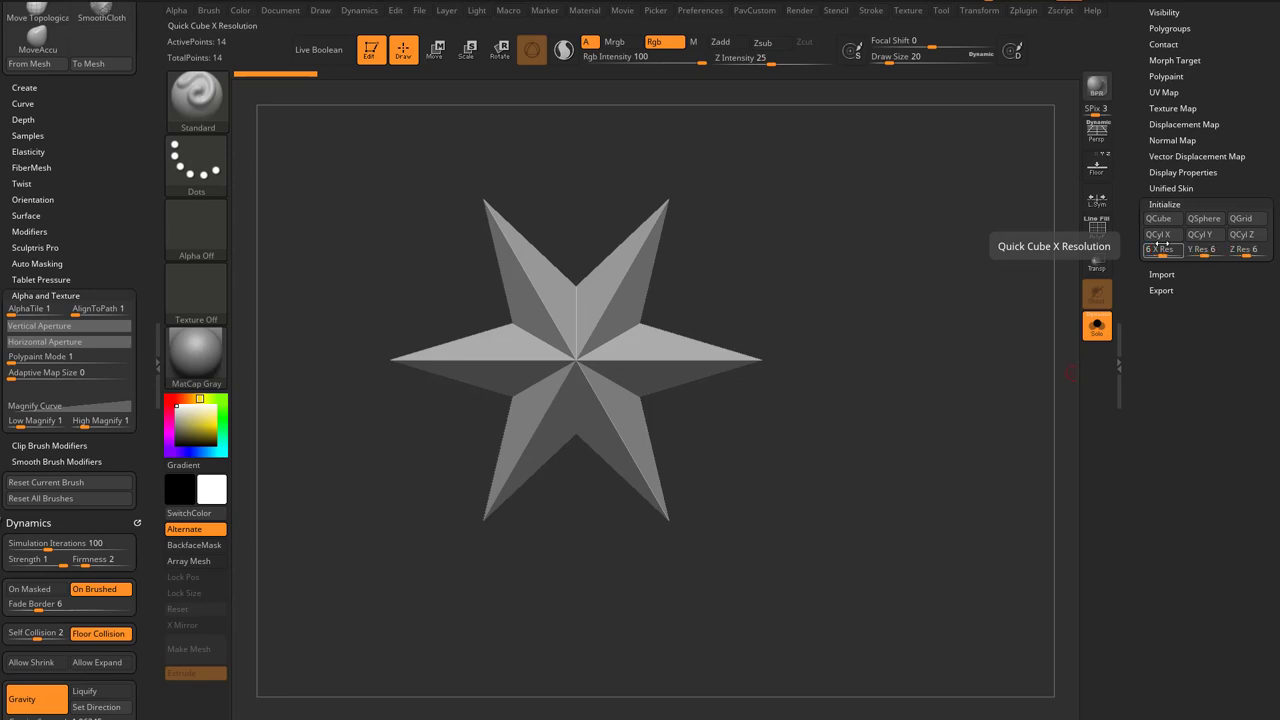
click(1240, 223)
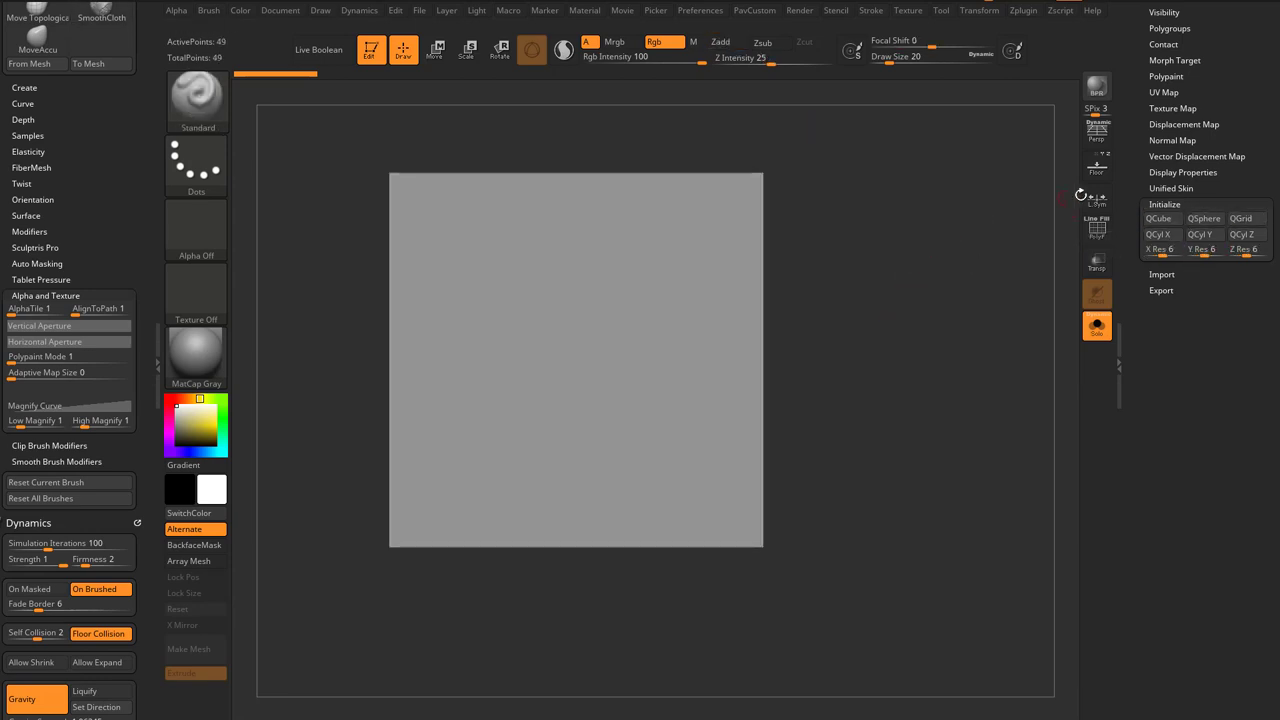
Display the plane's polyframe and set the draw size to 51
click(1097, 230)
alt+drag(938, 227, 996, 296)
key(s)
drag(936, 323, 962, 325)
key(f)
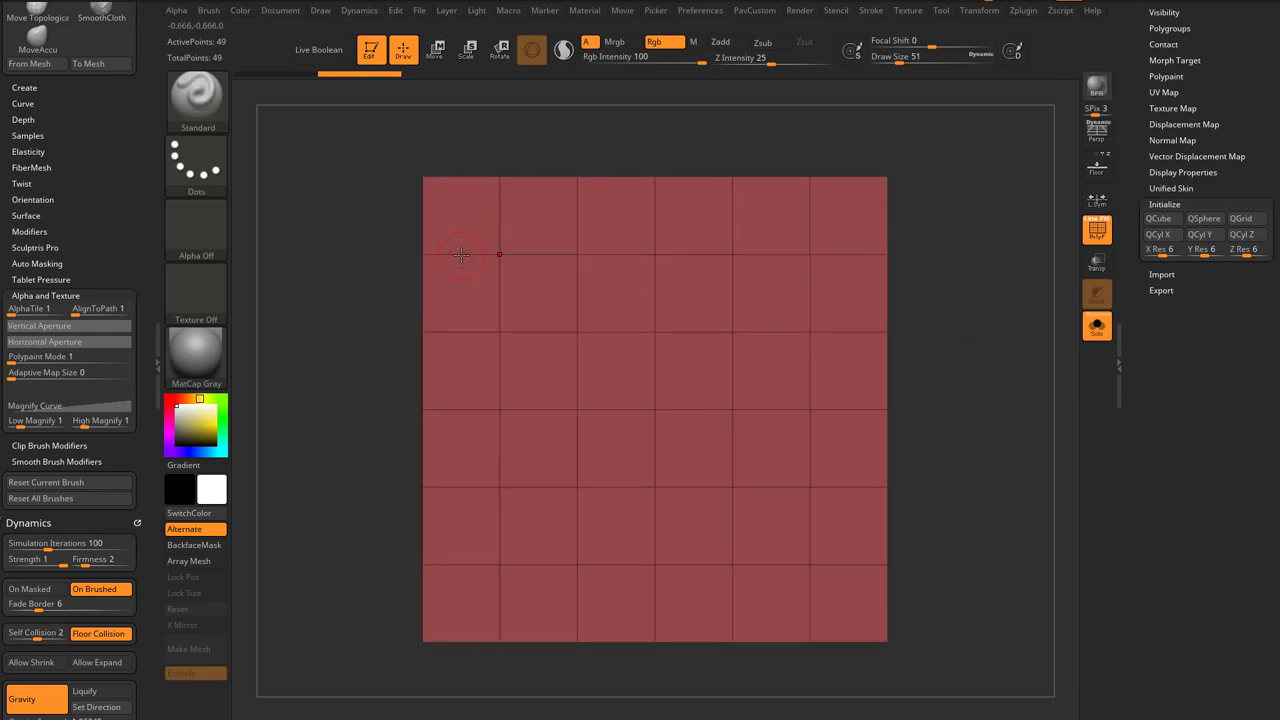
Choose the ZModeler brush and activate symmetry on the X and Y axes
key(b)
key(z)
key(m)
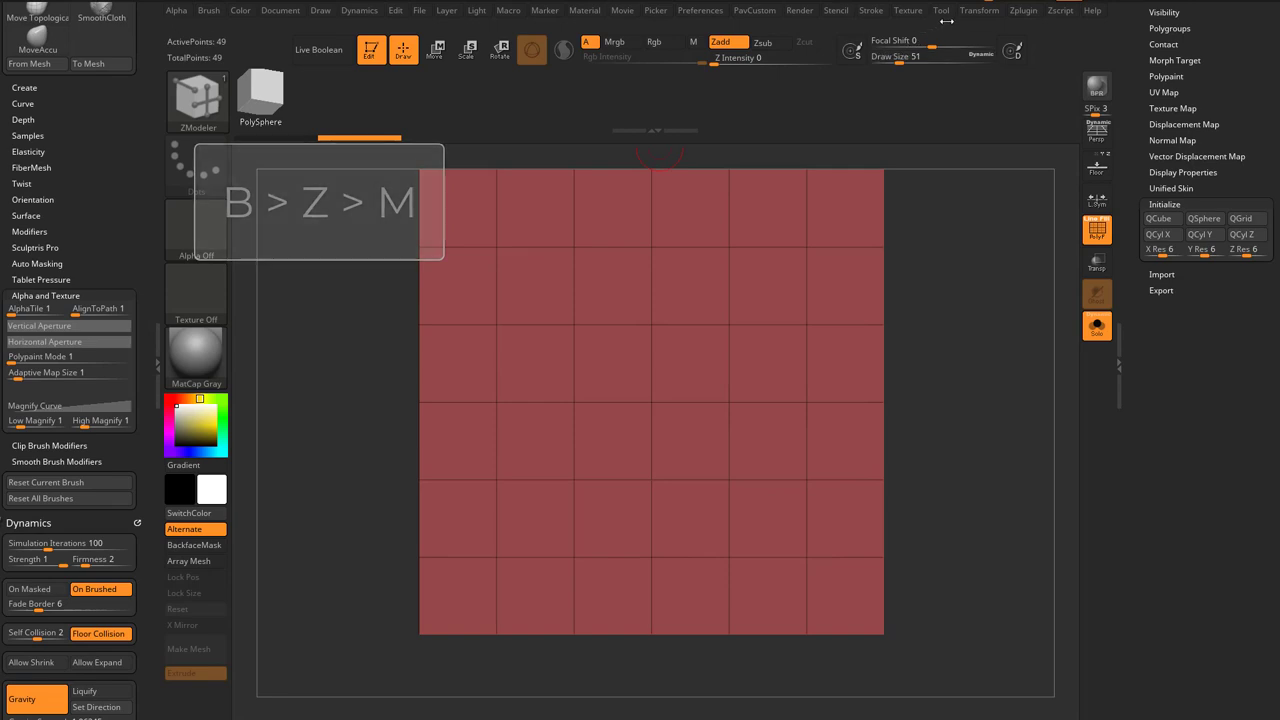
click(975, 10)
click(1020, 393)
click(1031, 408)
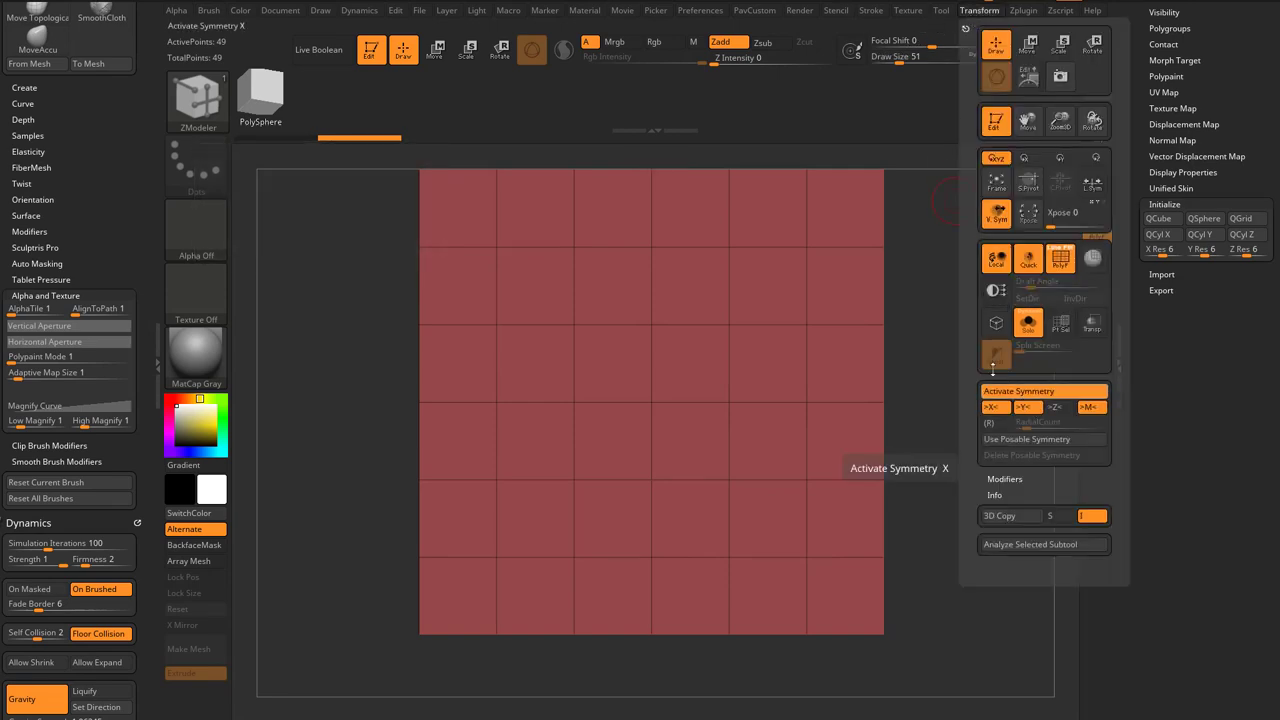
Insert edge loops just inside all four borders of the plane with the ZModeler Insert edge action
alt+drag(963, 229, 971, 263)
key(space)
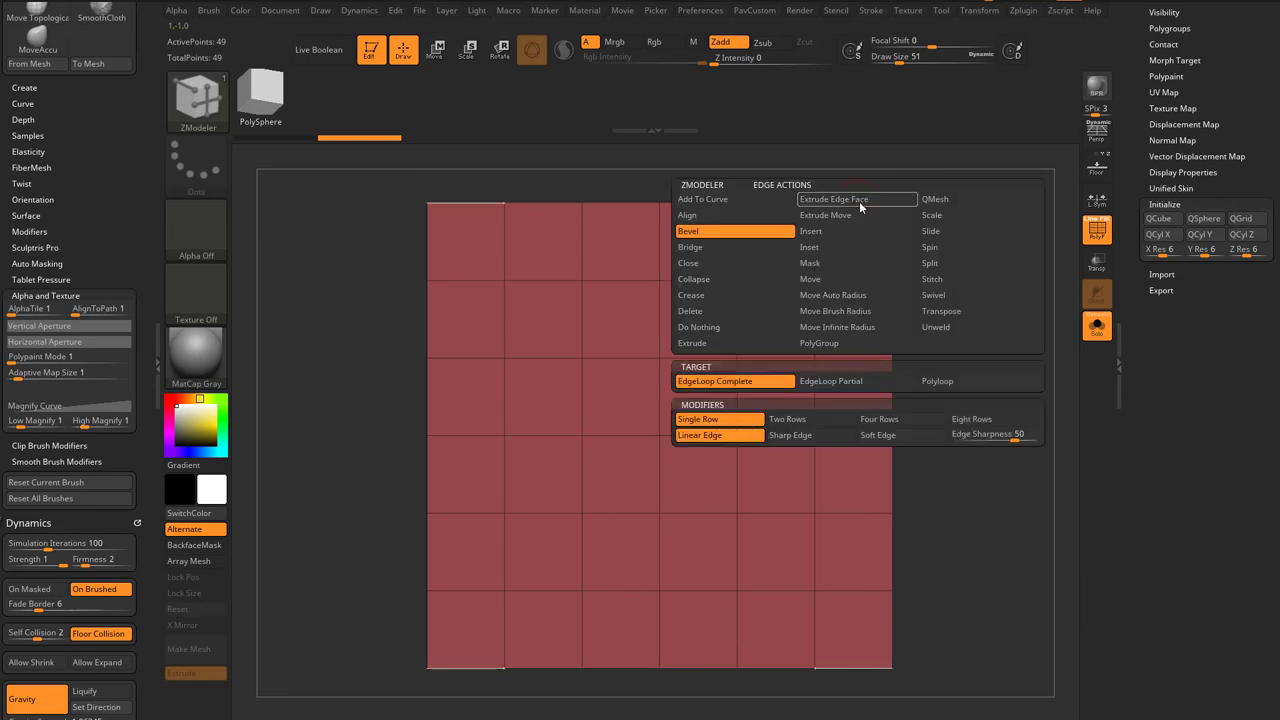
click(832, 234)
click(828, 381)
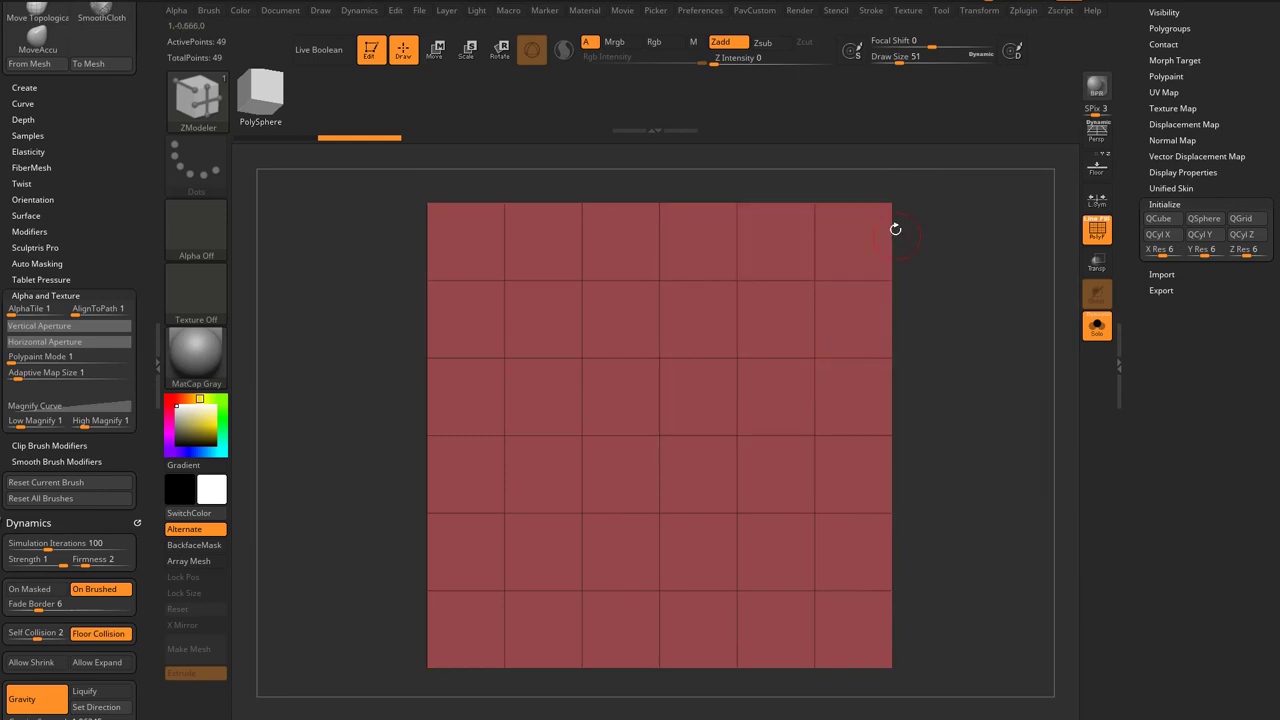
drag(866, 204, 887, 219)
Isolate the faces inside the narrow border strip, give them their own polygroup and show the whole plane again
mouse_move(986, 268)
alt+mouse_down()
mouse_move(976, 252)
mouse_move(1038, 327)
mouse_move(538, 307)
mouse_move(837, 609)
mouse_move(853, 610)
alt+mouse_up()
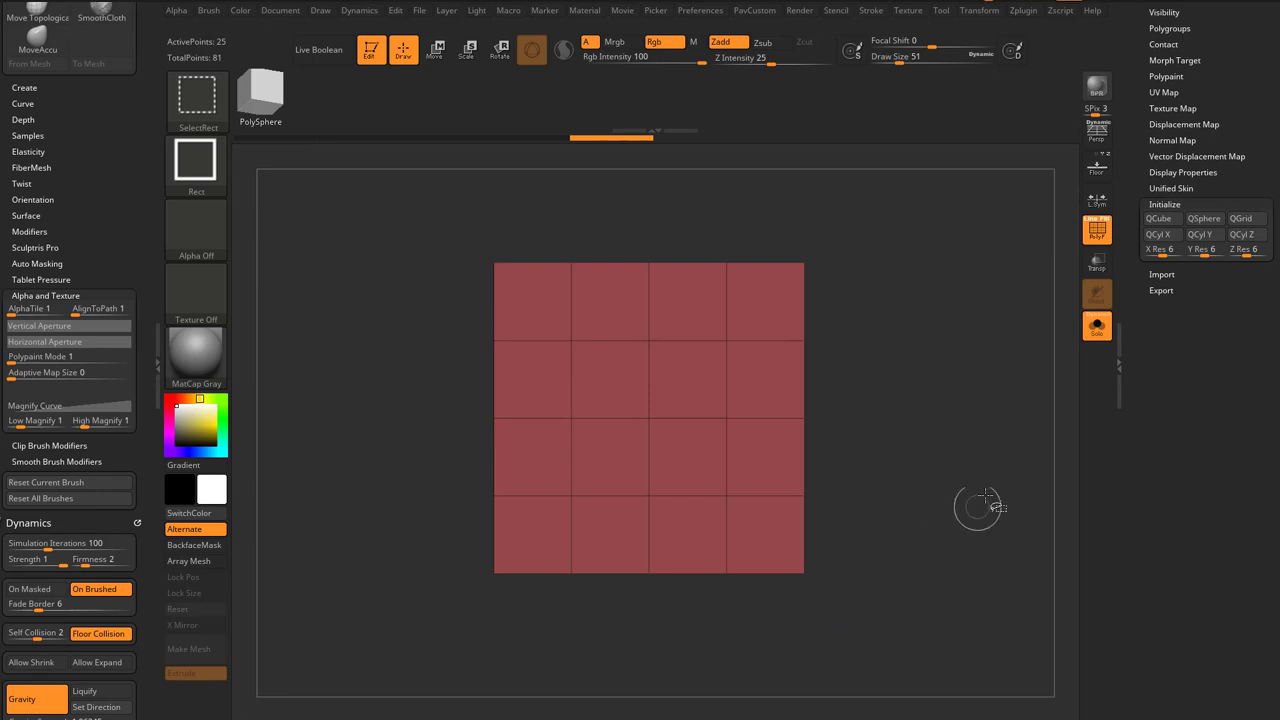
ctrl+shift+click(972, 512)
ctrl+shift+drag(402, 225, 876, 645)
ctrl+shift+click(1025, 551)
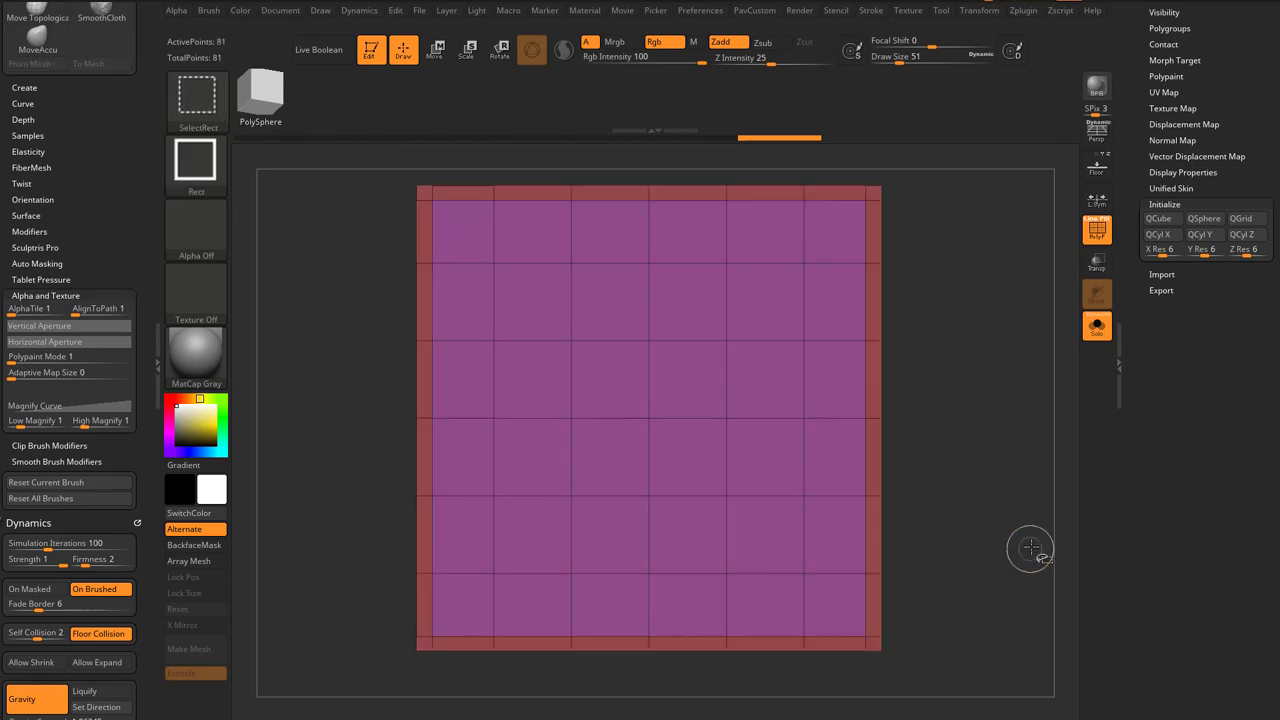
Isolate the interior polygroup, regroup it with a green colour and unhide the border strip
ctrl+shift+click(821, 272)
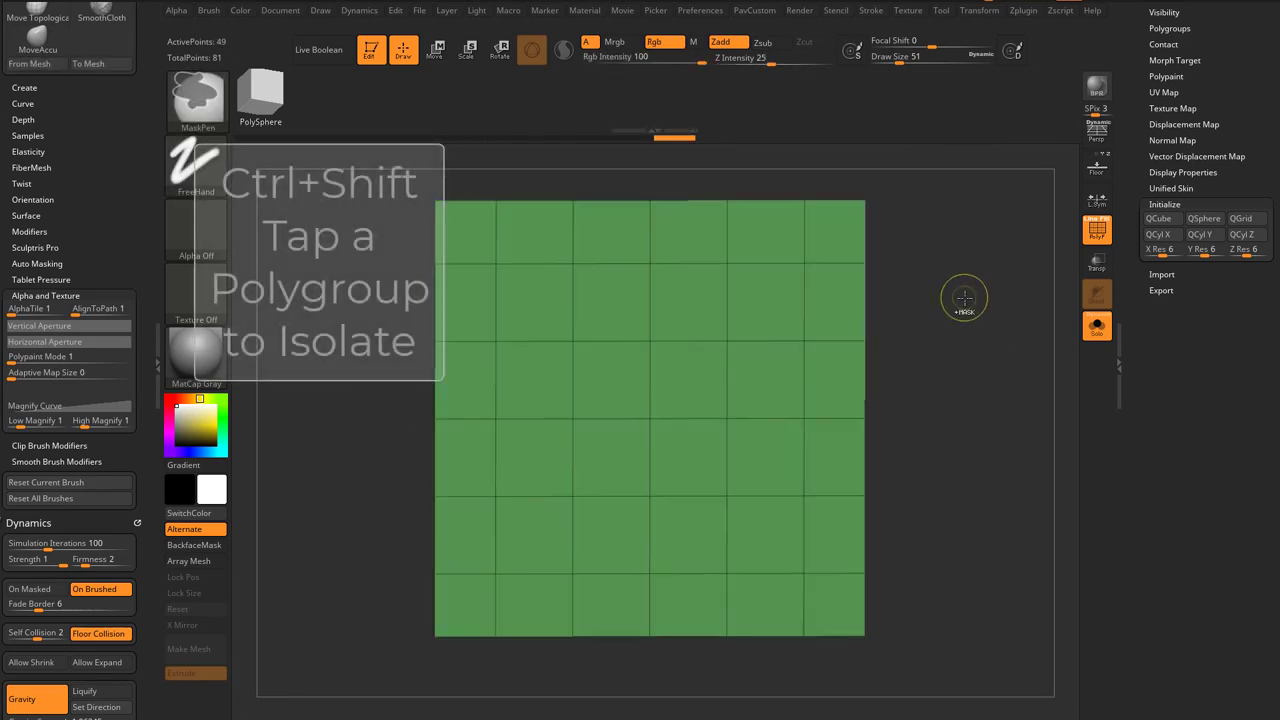
ctrl+shift+click(1000, 325)
alt+drag(1011, 346, 1000, 343)
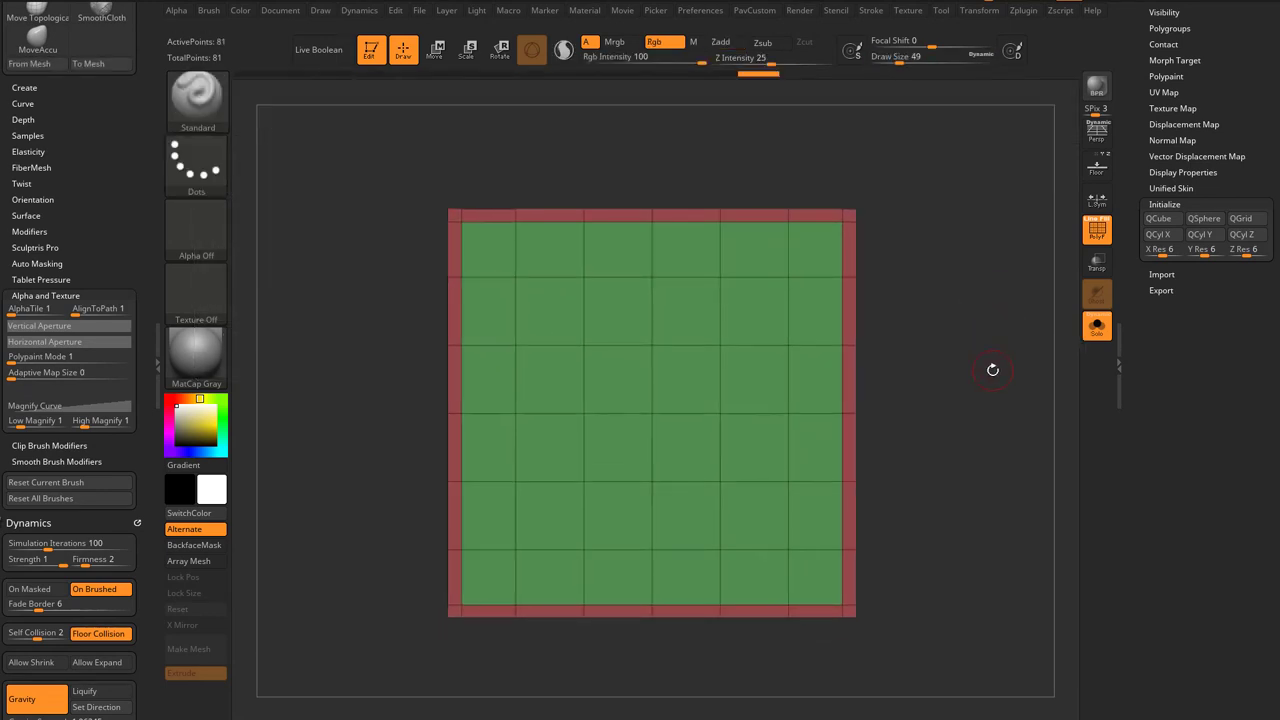
drag(987, 370, 886, 372)
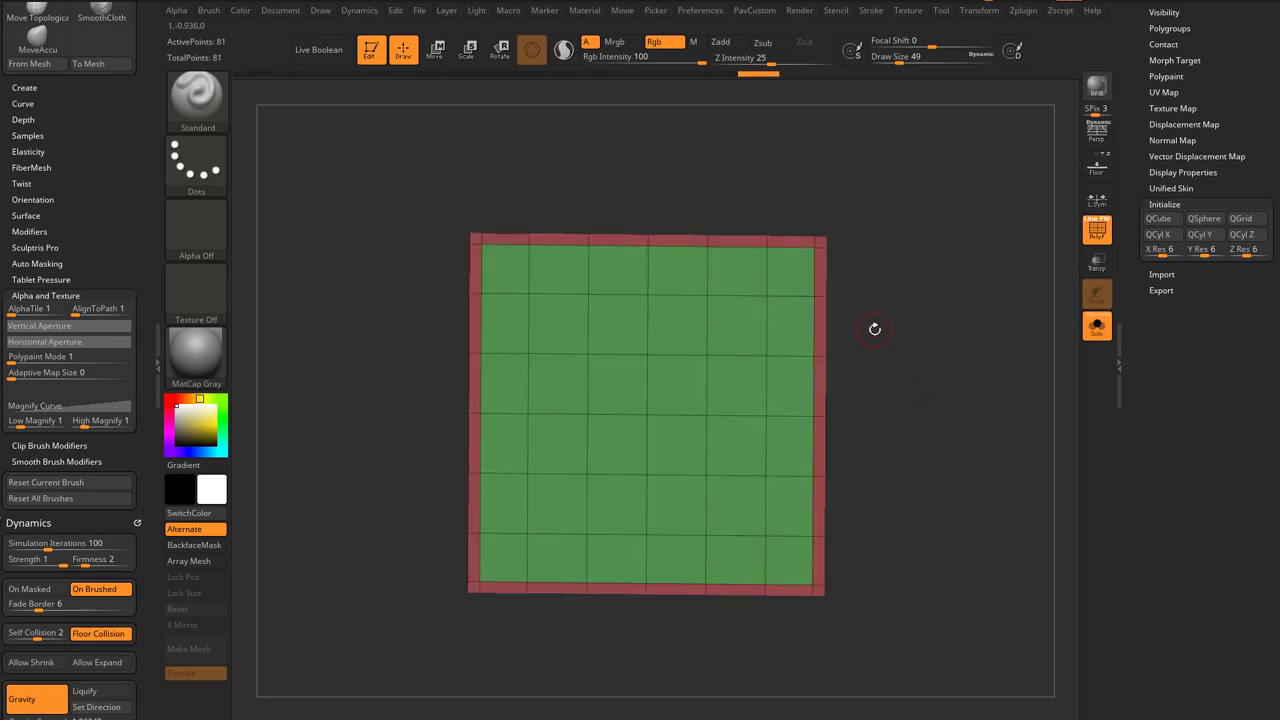
Clear the bordered plane from the canvas and draw a Plane3D_1 mesh
drag(1143, 332, 1077, 491)
key(s)
drag(991, 434, 999, 433)
click(373, 53)
key(ctrl+n)
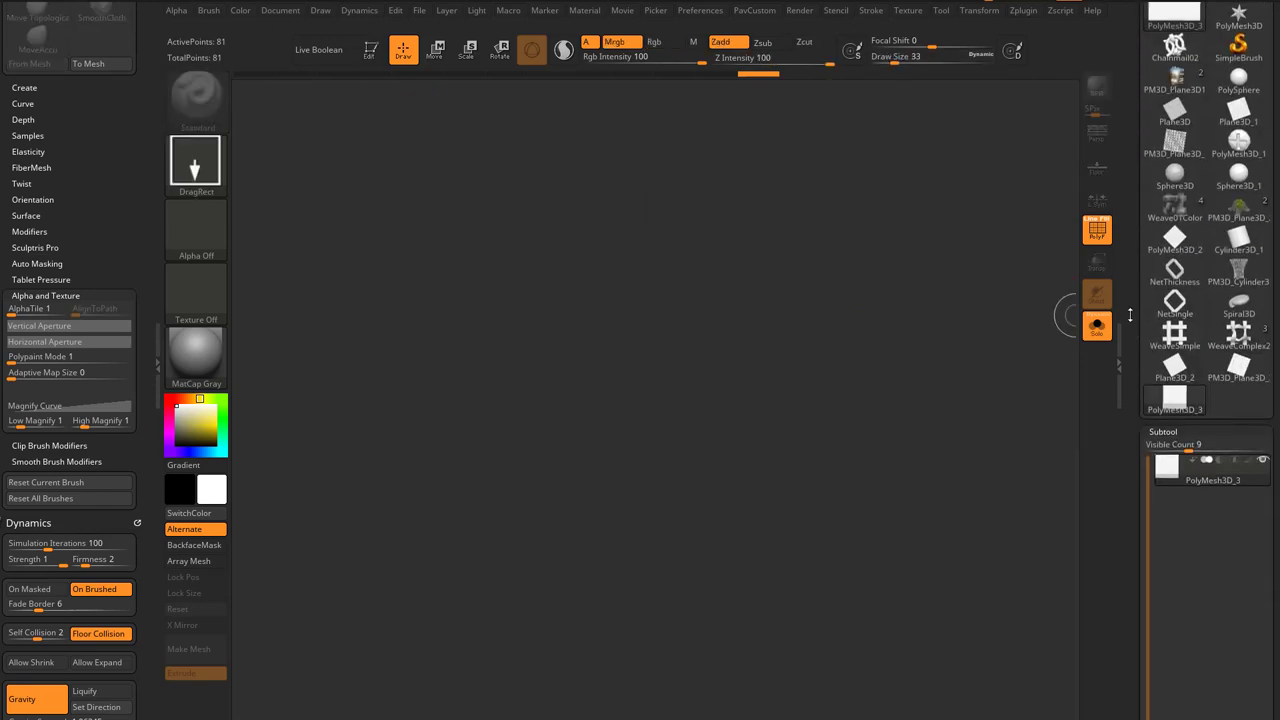
drag(1140, 324, 1146, 441)
click(1238, 198)
click(1180, 182)
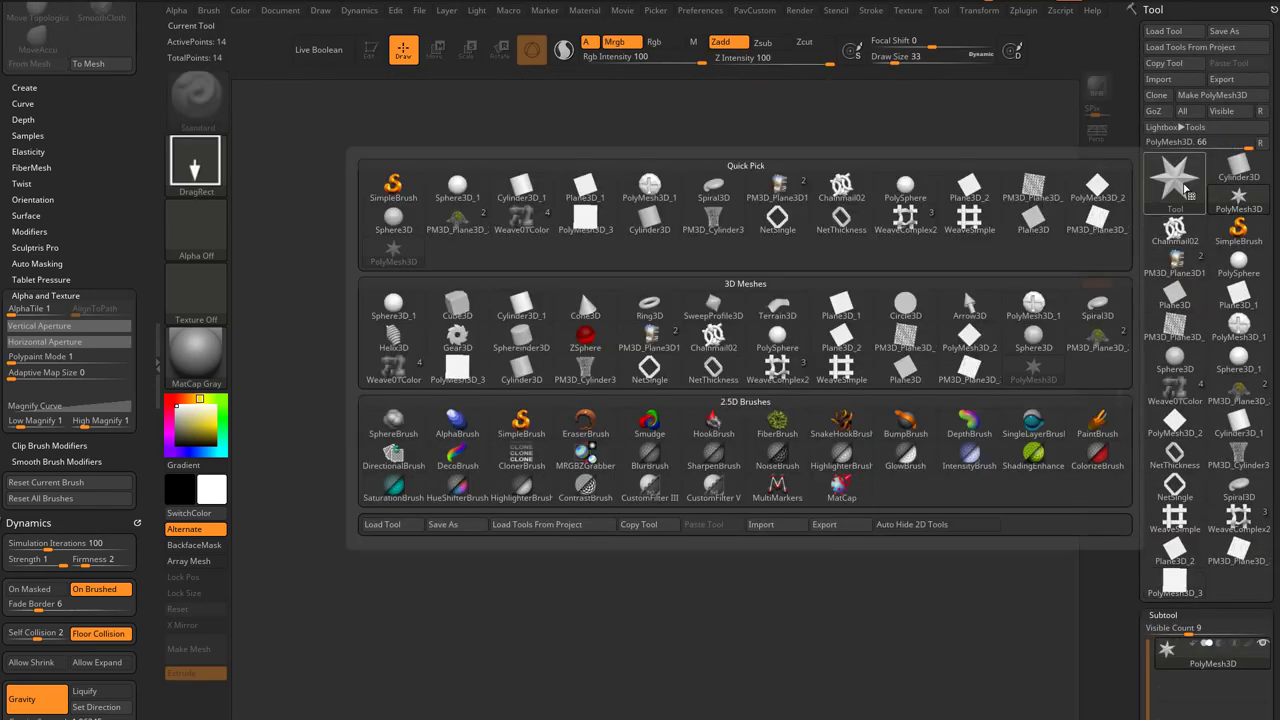
click(842, 306)
drag(651, 410, 721, 585)
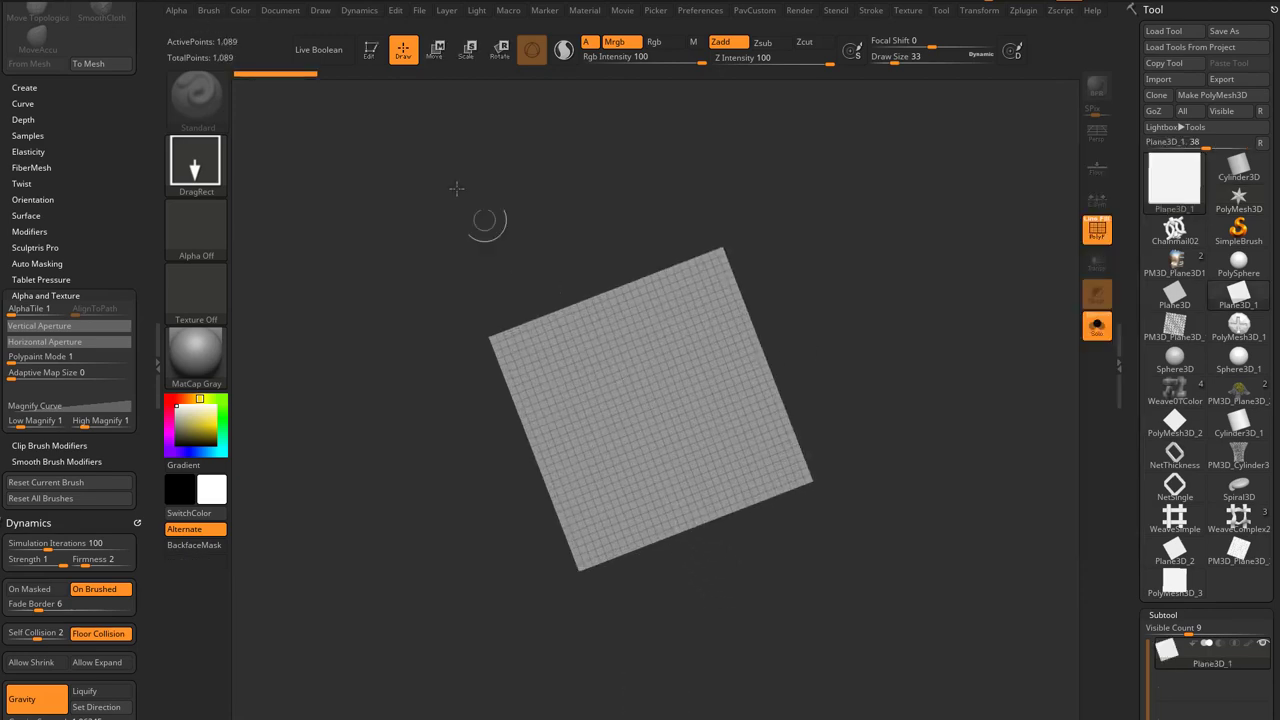
Put the new plane in Edit mode, convert it to a PolyMesh3D and assign the SketchShaded2 material
click(381, 54)
click(1226, 101)
drag(1134, 320, 1134, 100)
click(208, 360)
Turn on Dynamic Subdiv for the plane, set its thickness to 0.03271 and apply it as real geometry
click(1166, 411)
drag(1131, 459, 1131, 320)
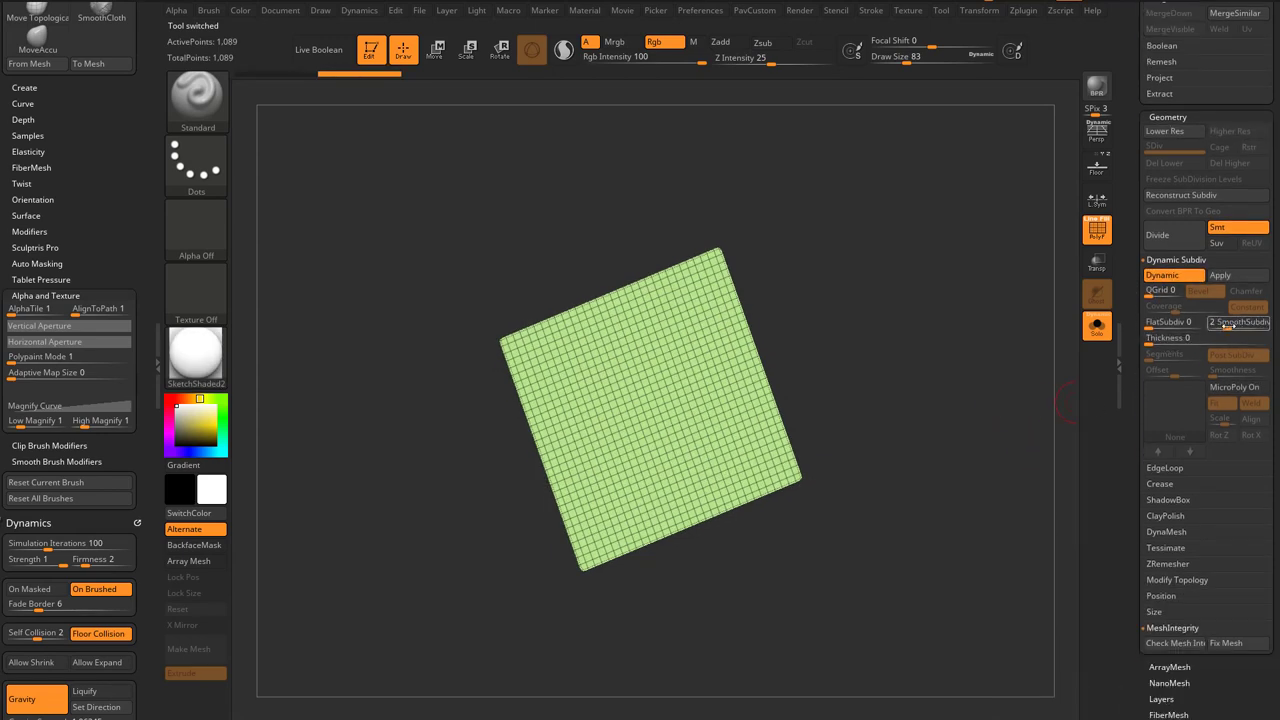
click(1208, 342)
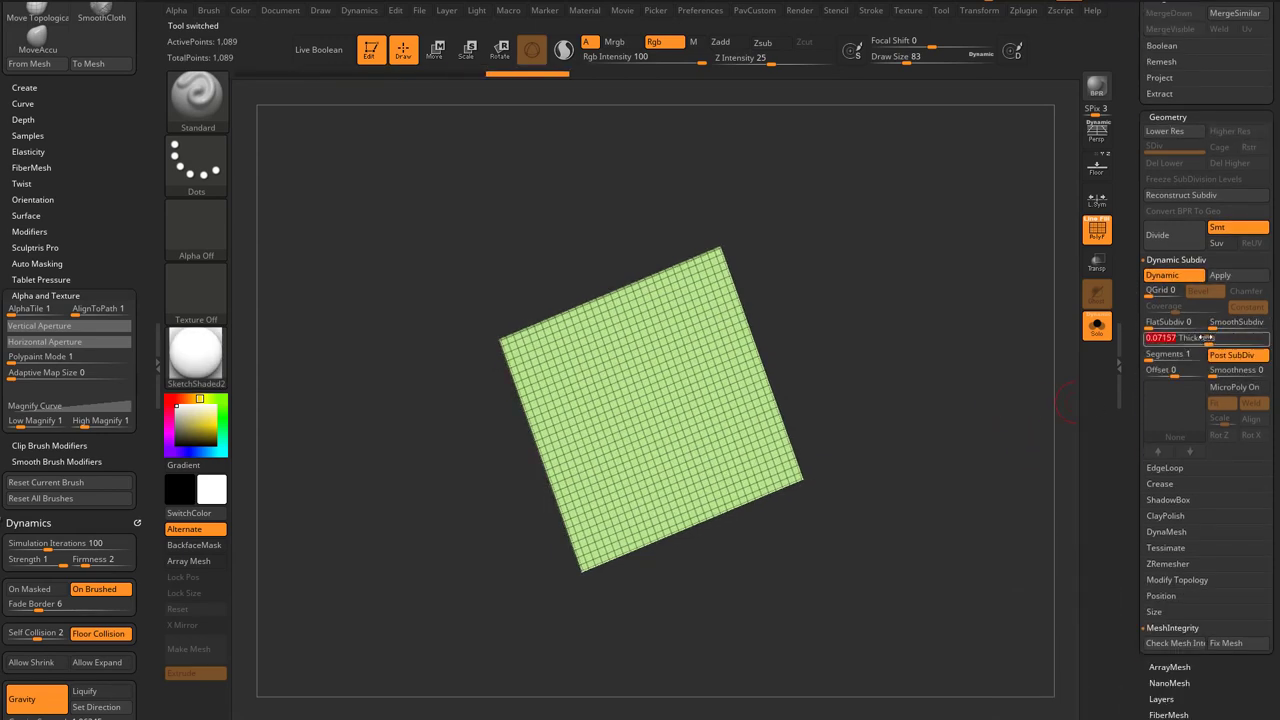
drag(915, 387, 991, 388)
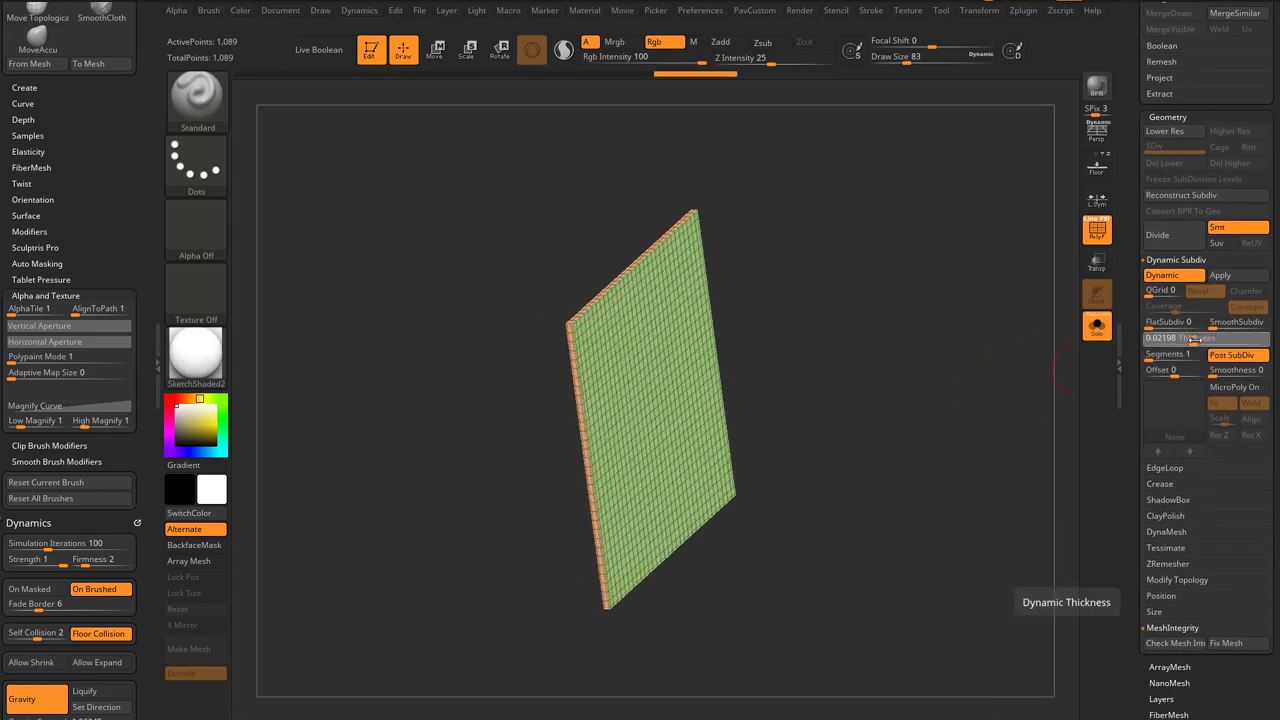
click(1197, 342)
drag(920, 390, 1013, 395)
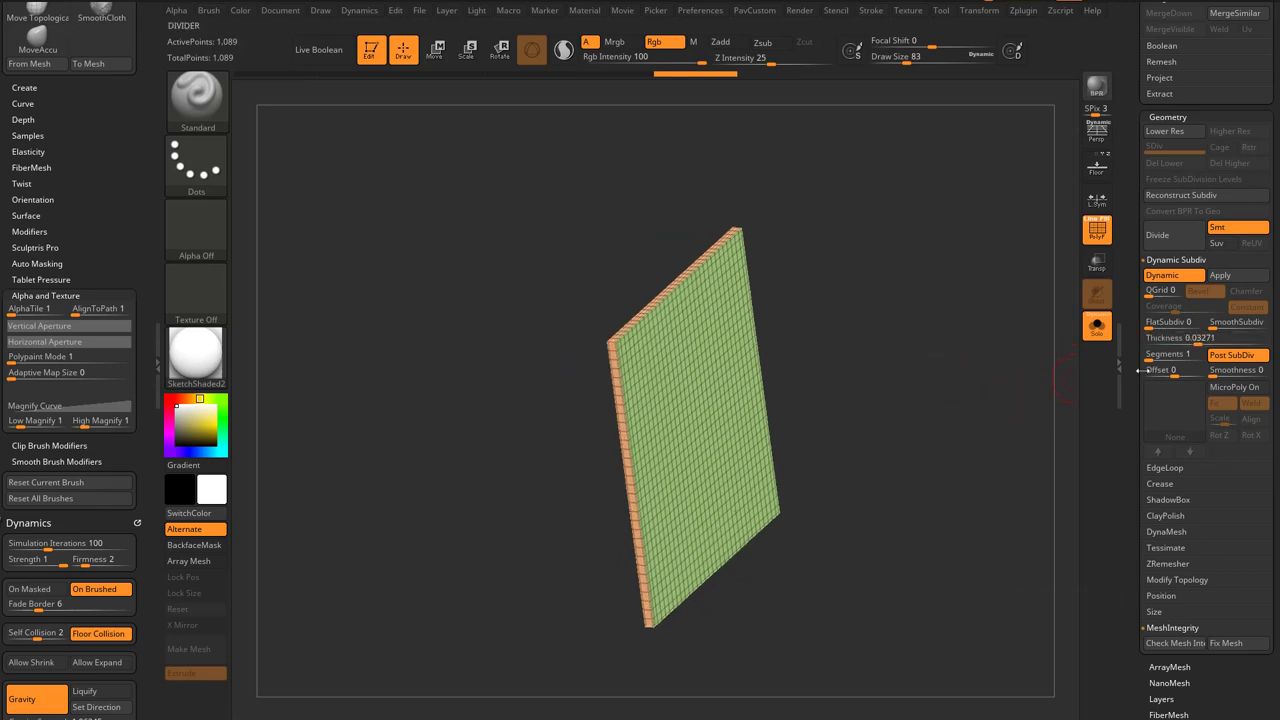
click(1220, 275)
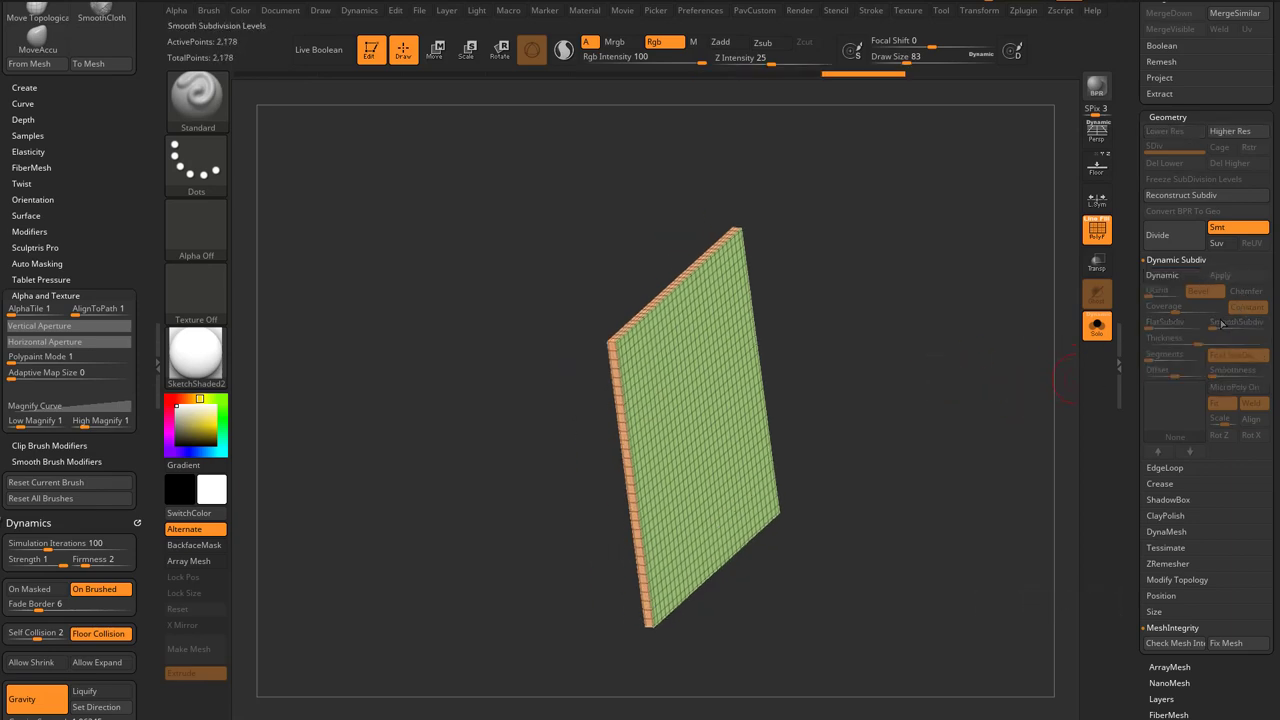
Turn off Gravity in the Dynamics settings and run the simulation with Inflate to puff up the thin slab
drag(123, 138, 120, 201)
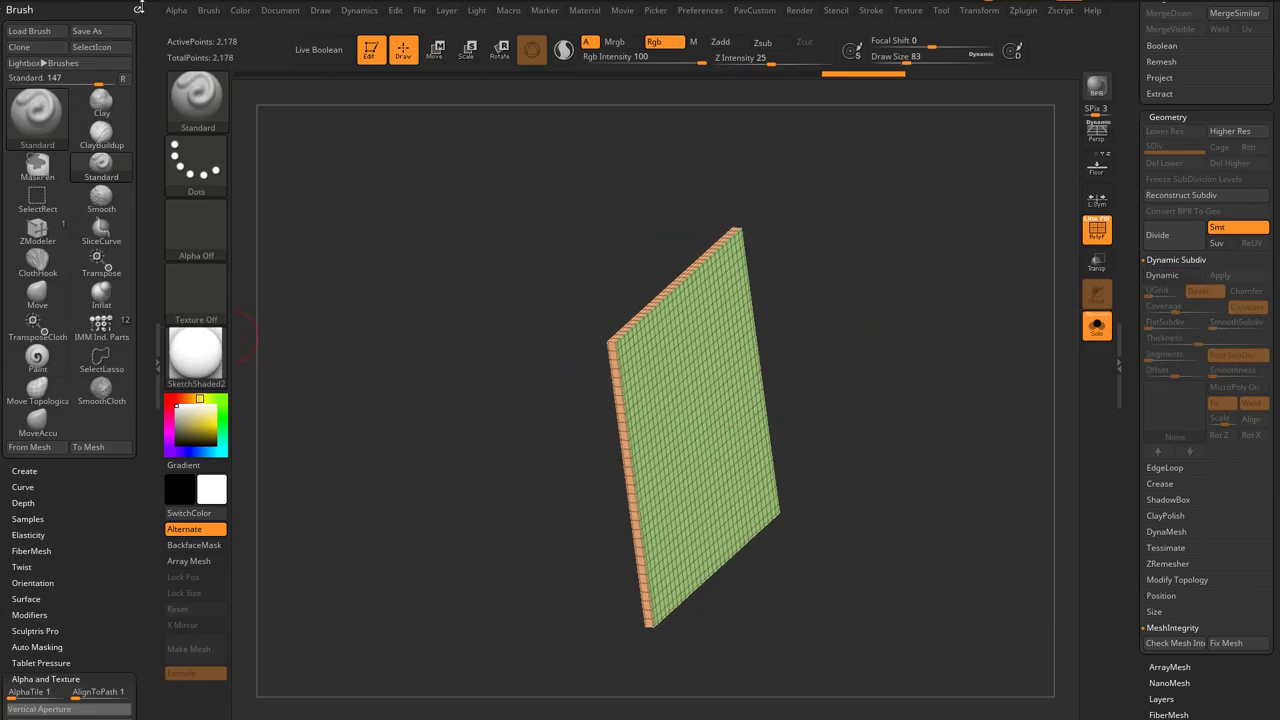
click(136, 9)
click(53, 187)
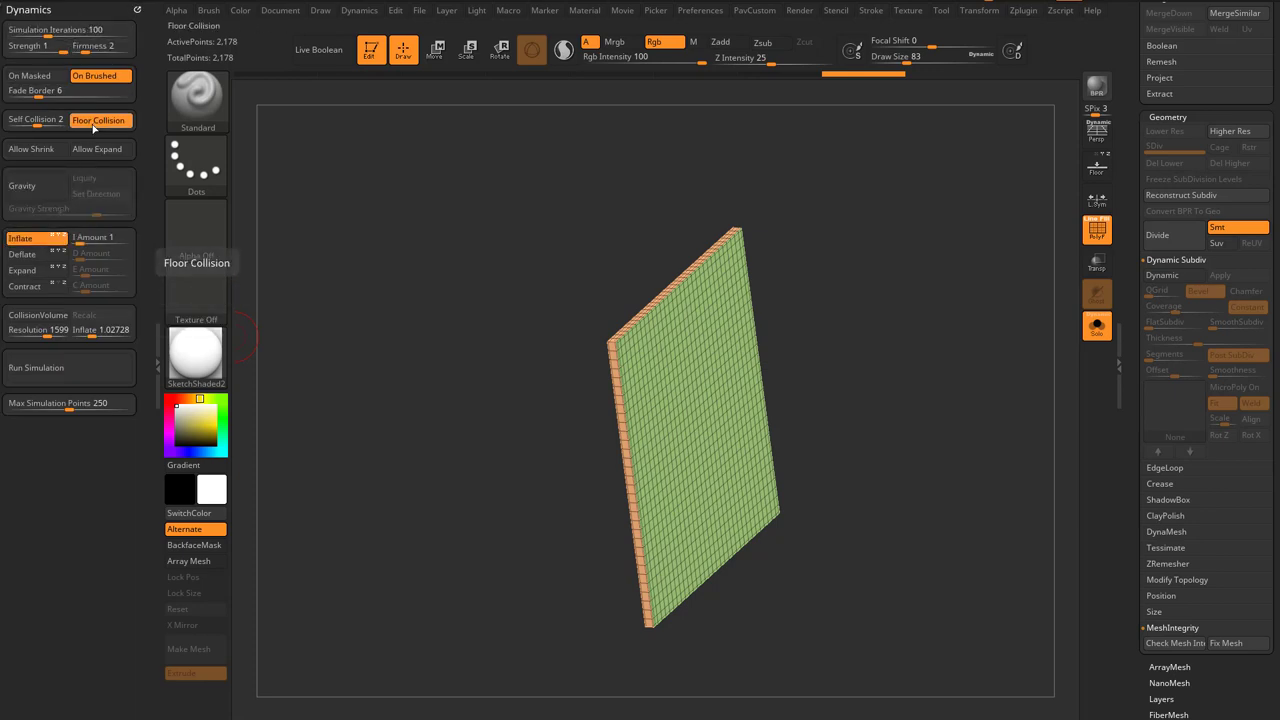
click(88, 369)
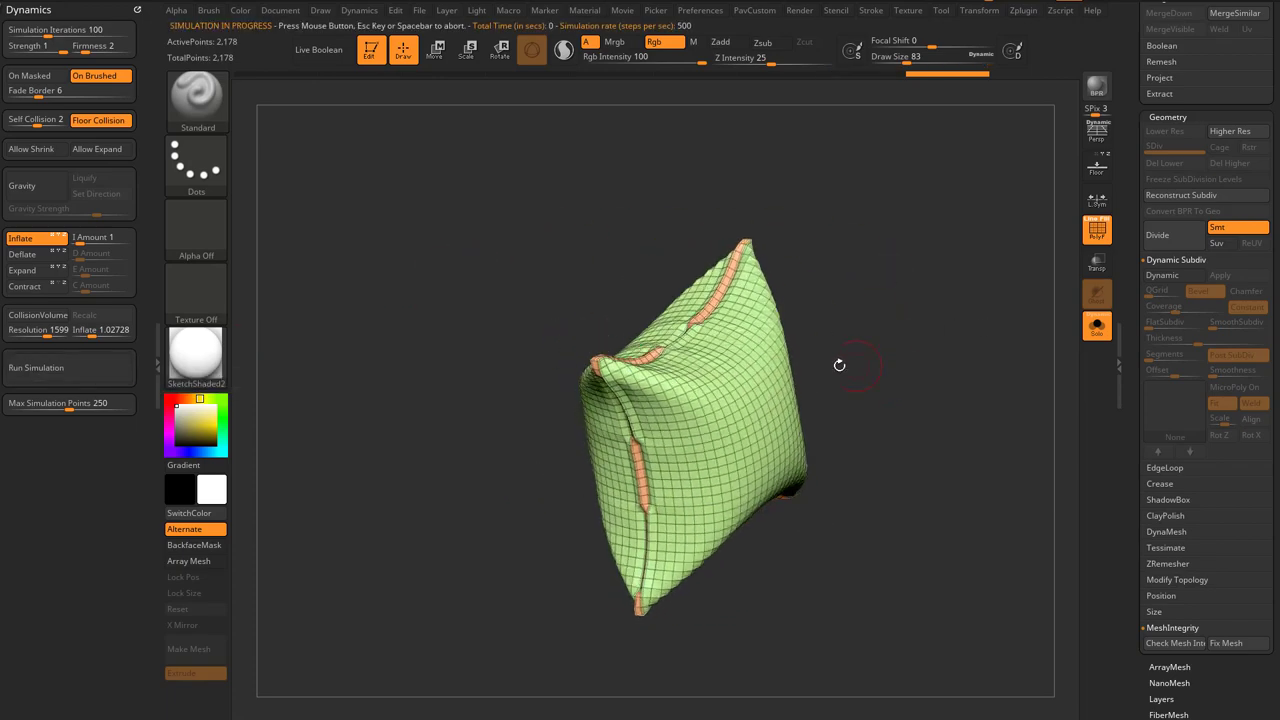
shift+drag(703, 341, 705, 343)
mouse_move(828, 335)
mouse_down()
mouse_move(651, 531)
mouse_move(641, 566)
mouse_up()
mouse_move(868, 420)
mouse_down()
mouse_move(917, 357)
mouse_move(922, 440)
mouse_up()
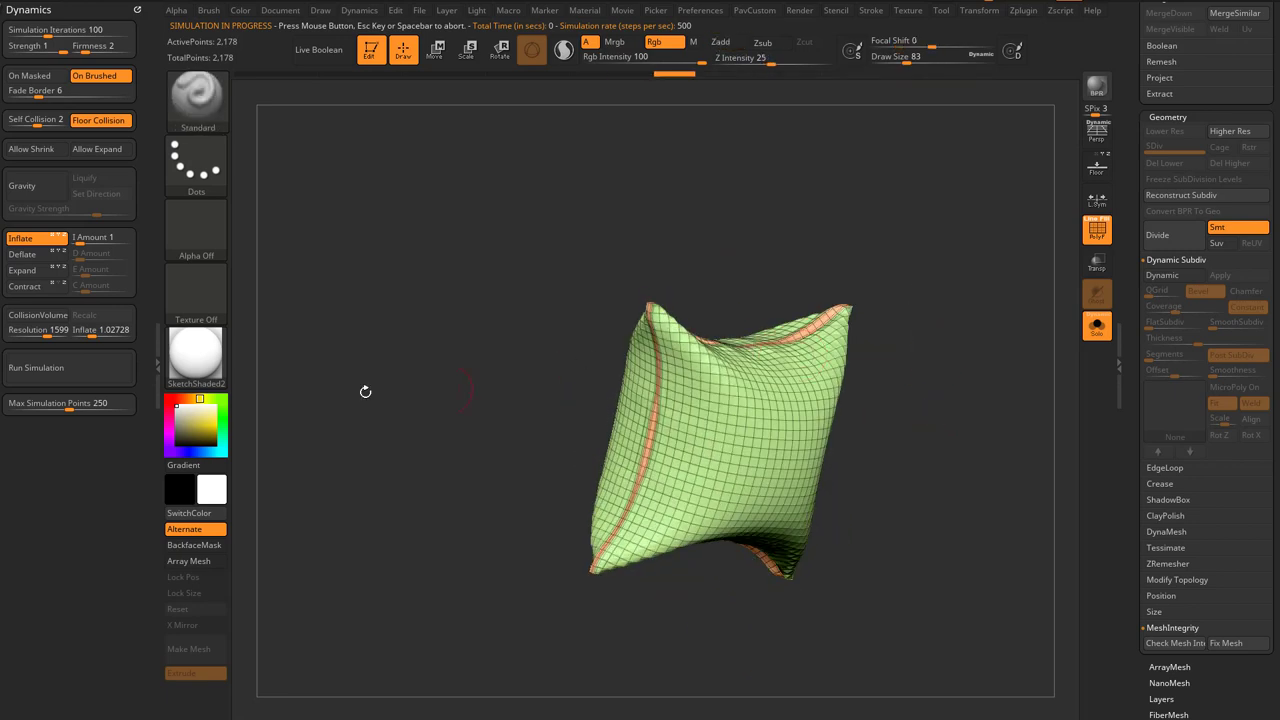
Run the inflate simulation on the pillow again and set the draw size to 108
click(79, 367)
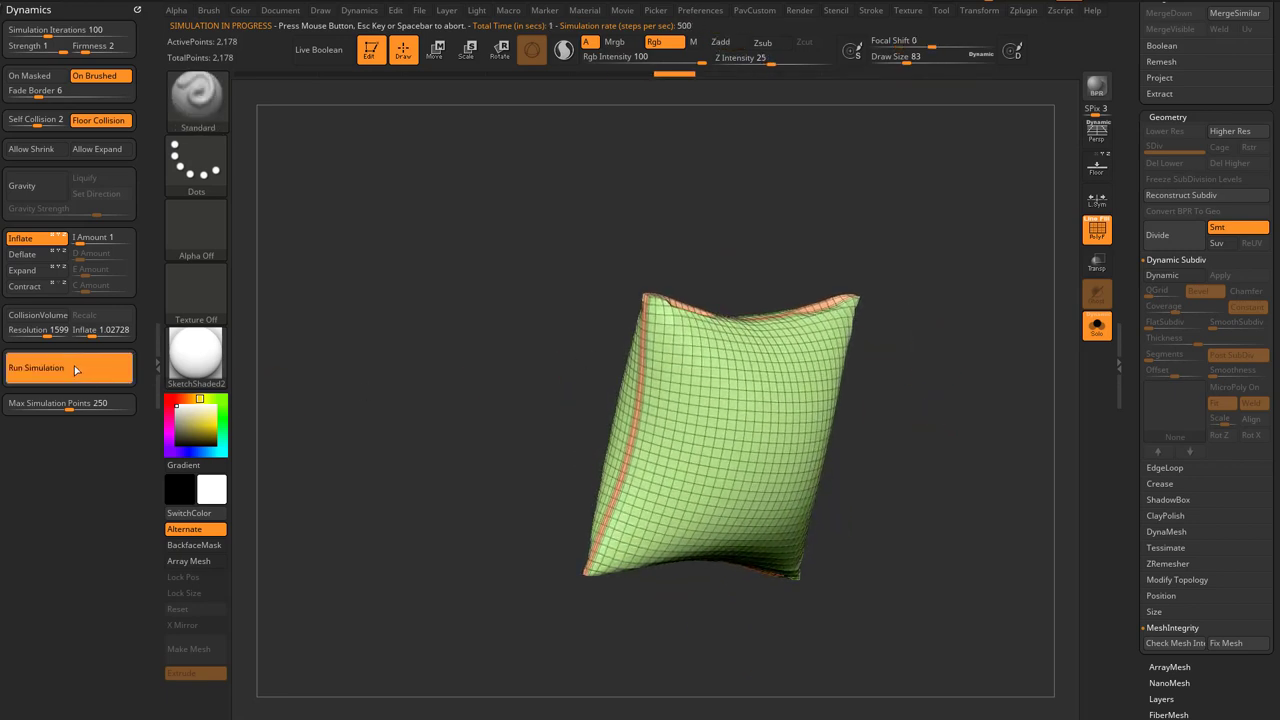
drag(910, 225, 967, 305)
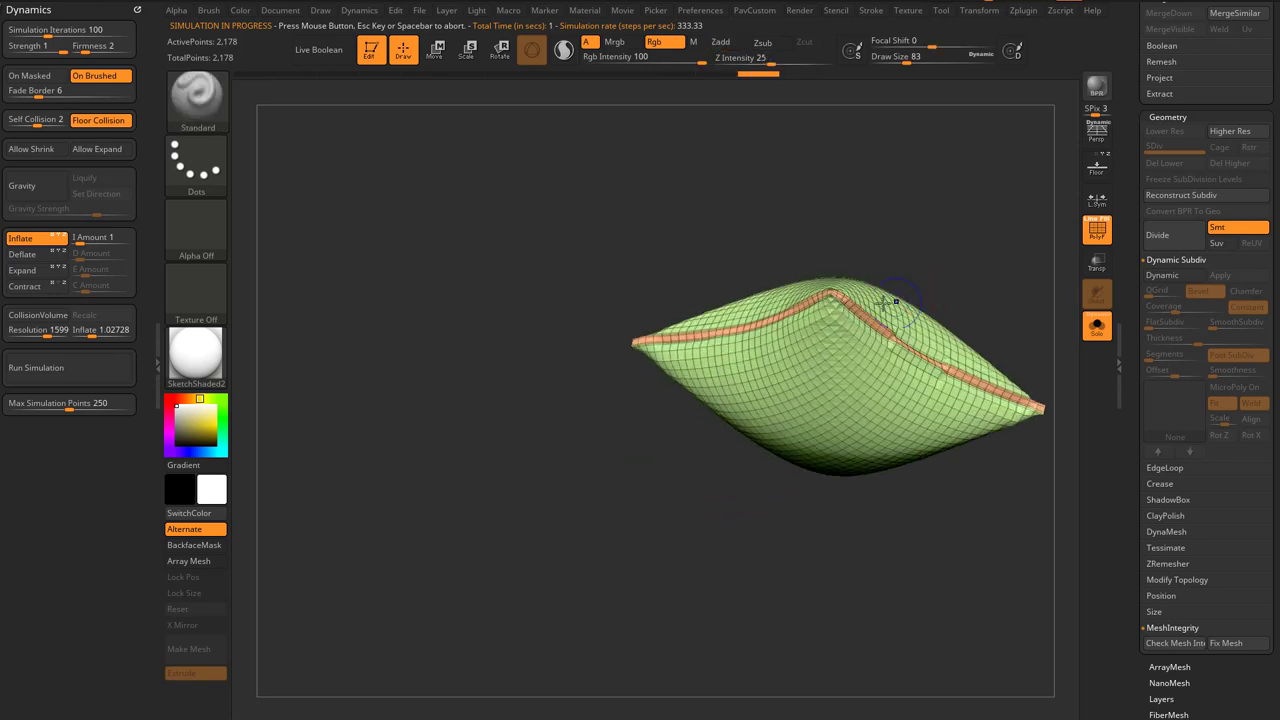
mouse_move(1054, 404)
mouse_down()
mouse_move(1037, 220)
mouse_move(957, 257)
mouse_move(983, 343)
mouse_move(974, 384)
mouse_move(983, 377)
mouse_move(946, 409)
mouse_move(755, 403)
mouse_up()
key(s)
click(965, 346)
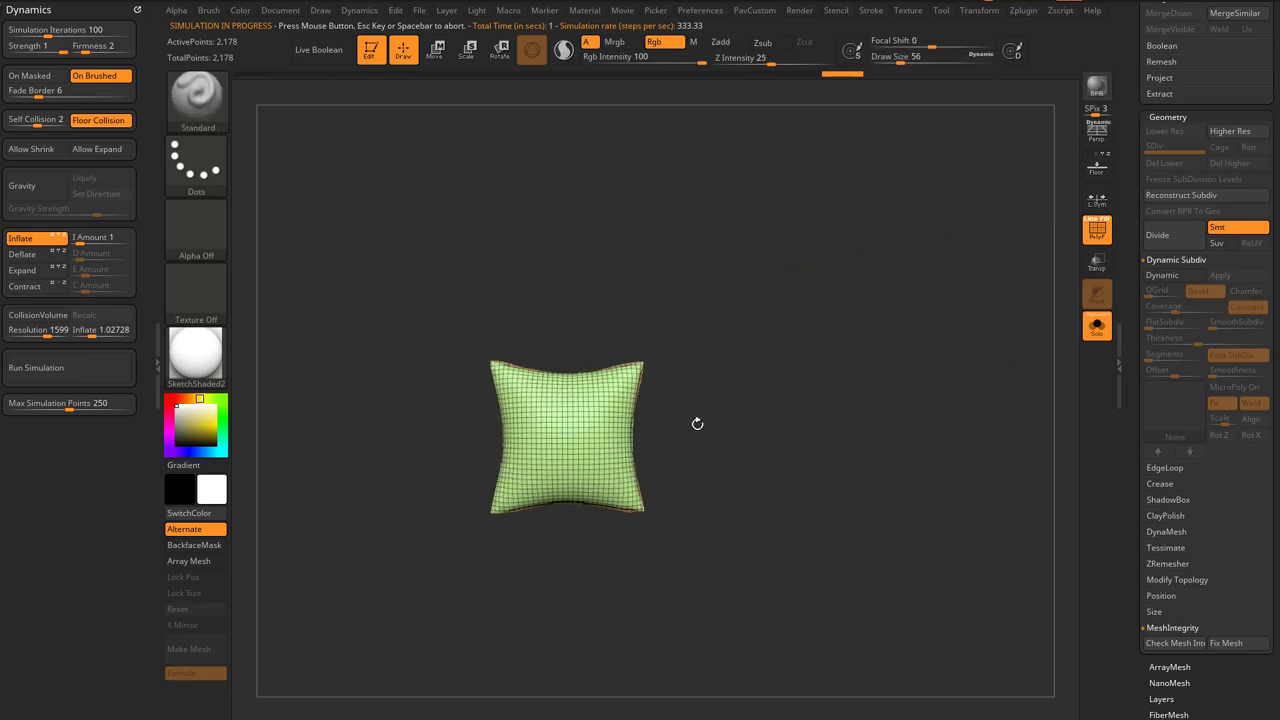
key(s)
drag(791, 356, 804, 357)
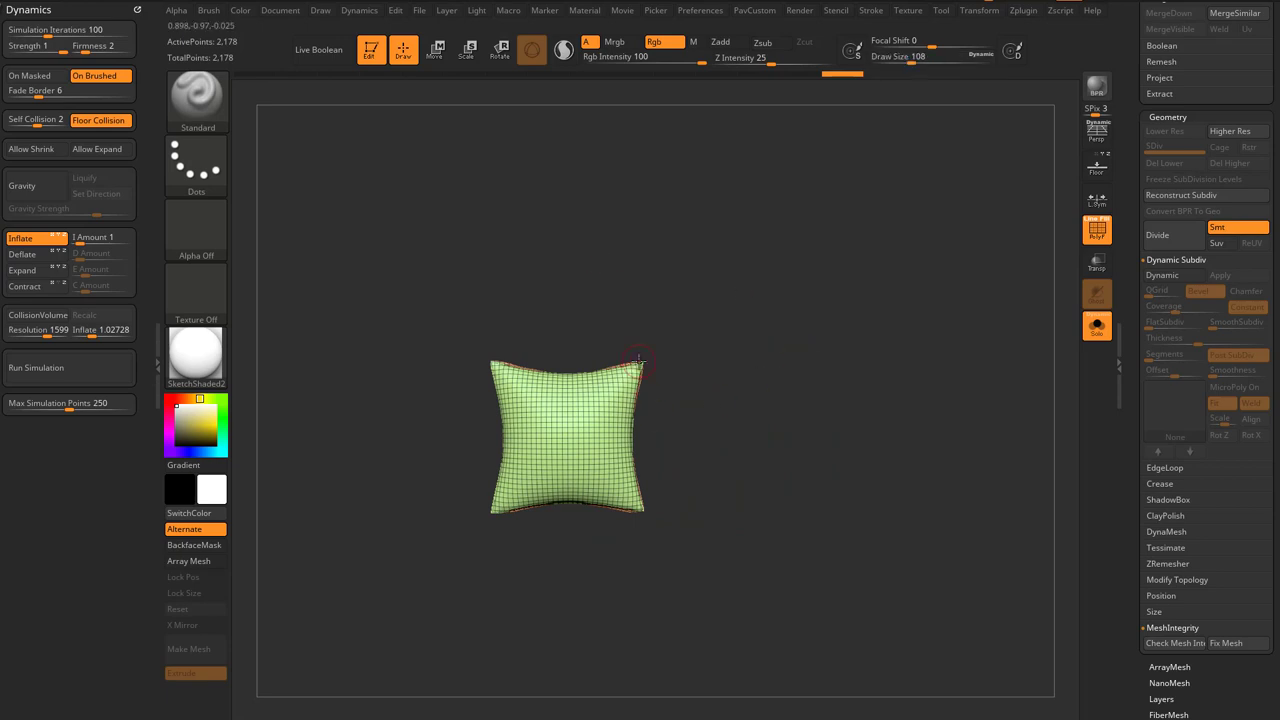
Switch to the bordered plane PolyMesh3D_3 and rename its subtool as ComforterSquare
drag(1143, 257, 1132, 424)
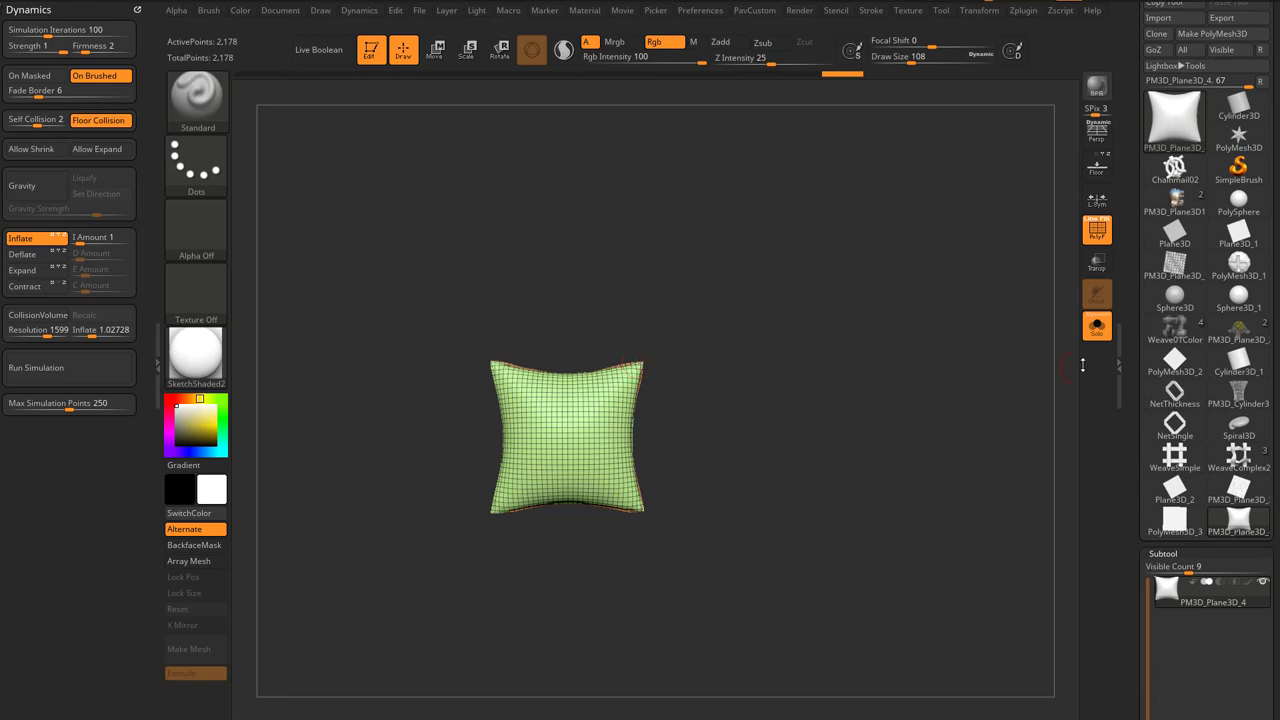
click(1163, 517)
alt+drag(837, 369, 918, 400)
drag(1134, 517, 1135, 379)
drag(1127, 405, 1128, 450)
click(1168, 421)
text(ComforterSquare)
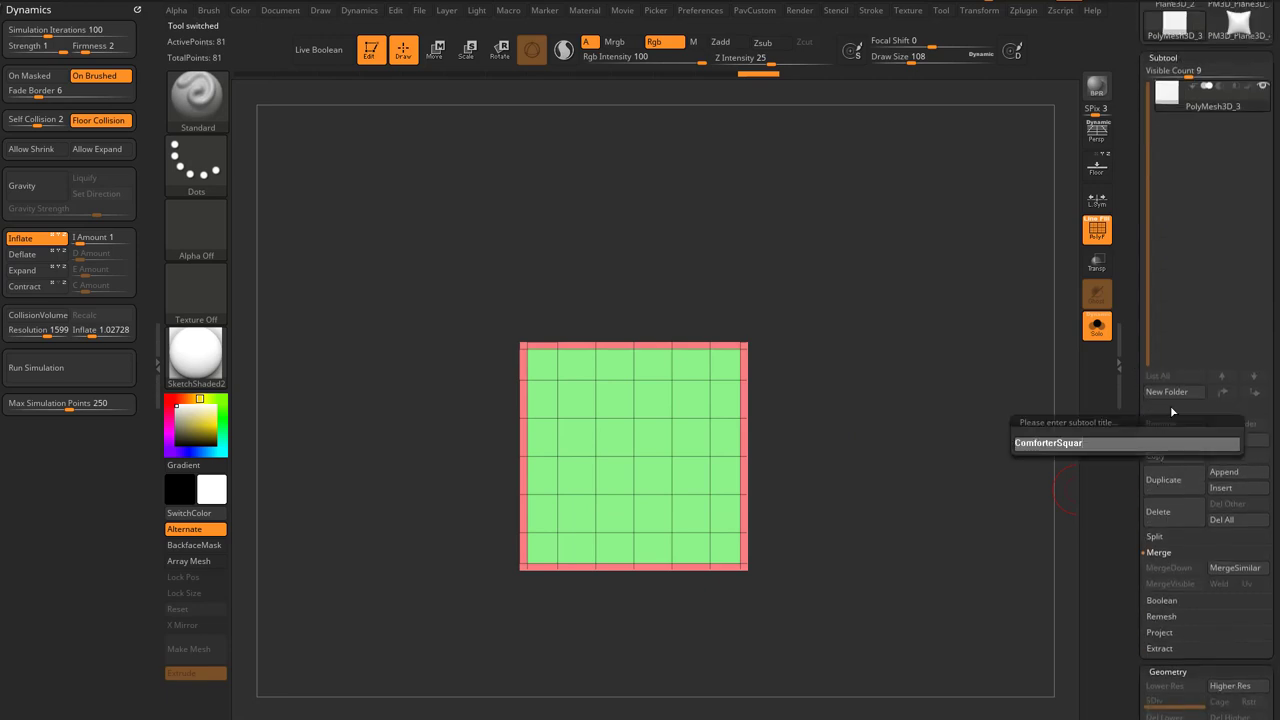
key(Return)
drag(1129, 304, 1140, 581)
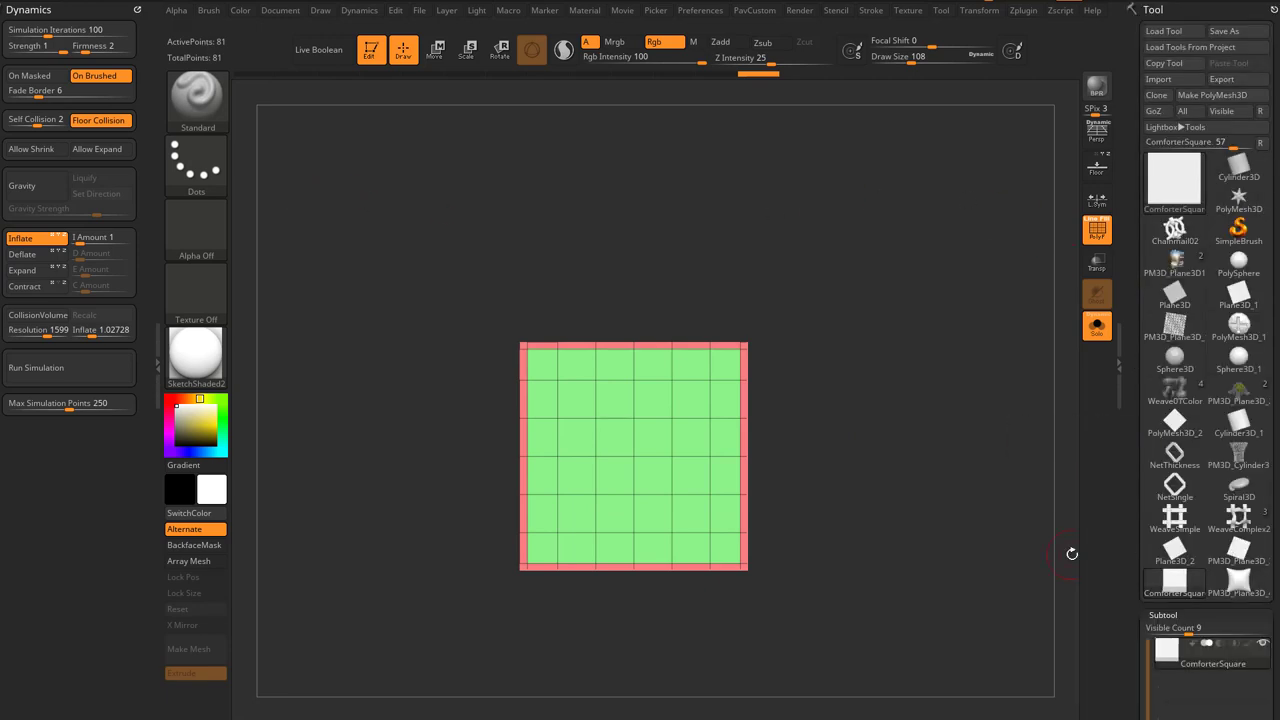
Clear the canvas and draw a new PolyMesh3D star, making it editable
click(371, 55)
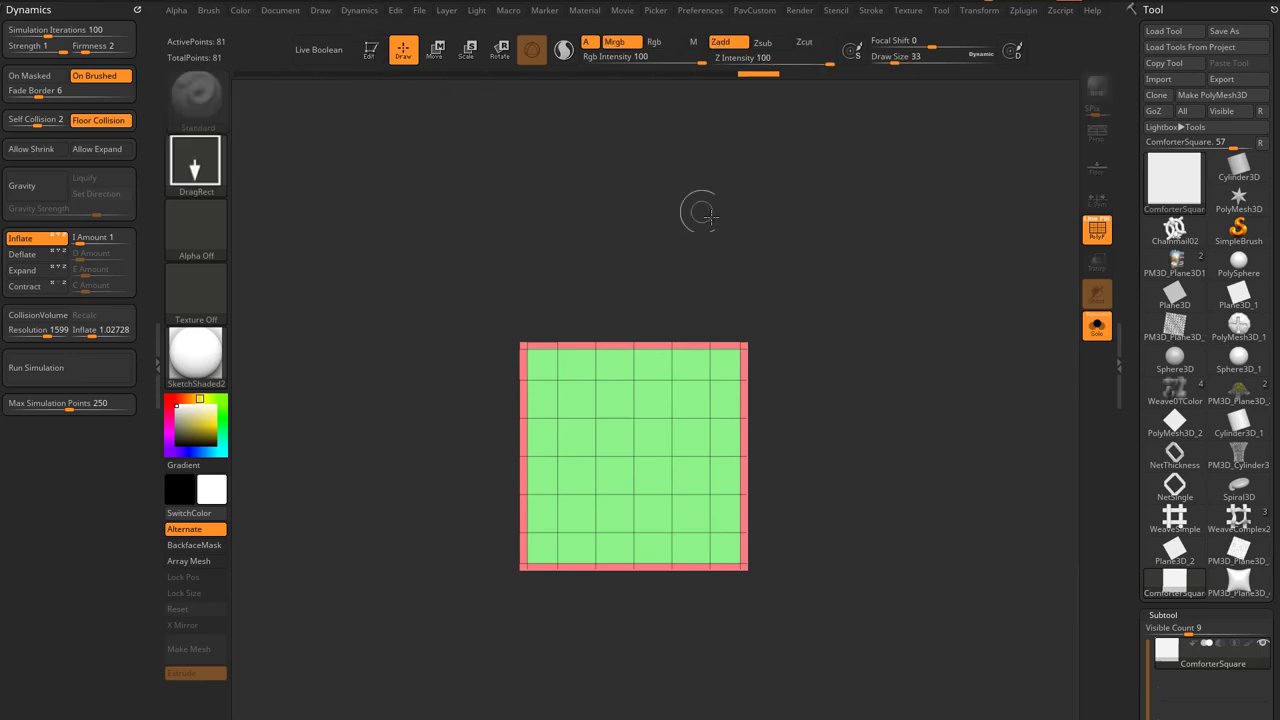
key(ctrl+n)
click(1183, 187)
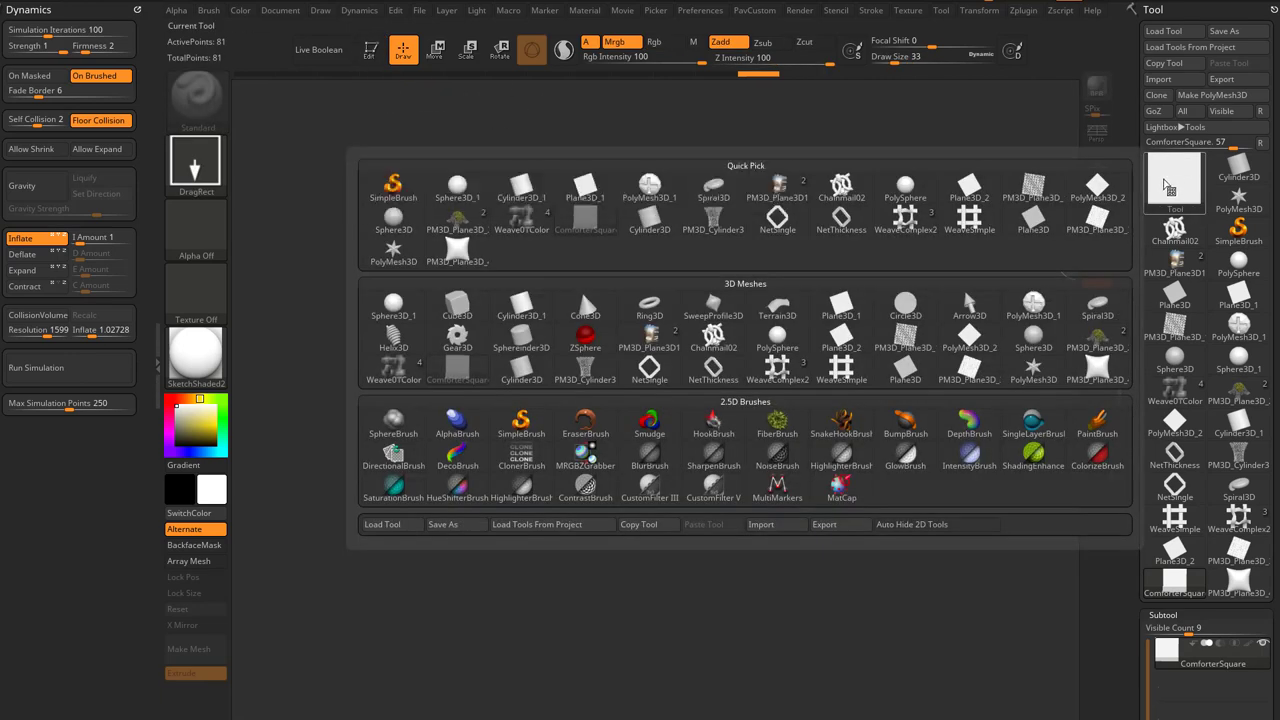
click(390, 253)
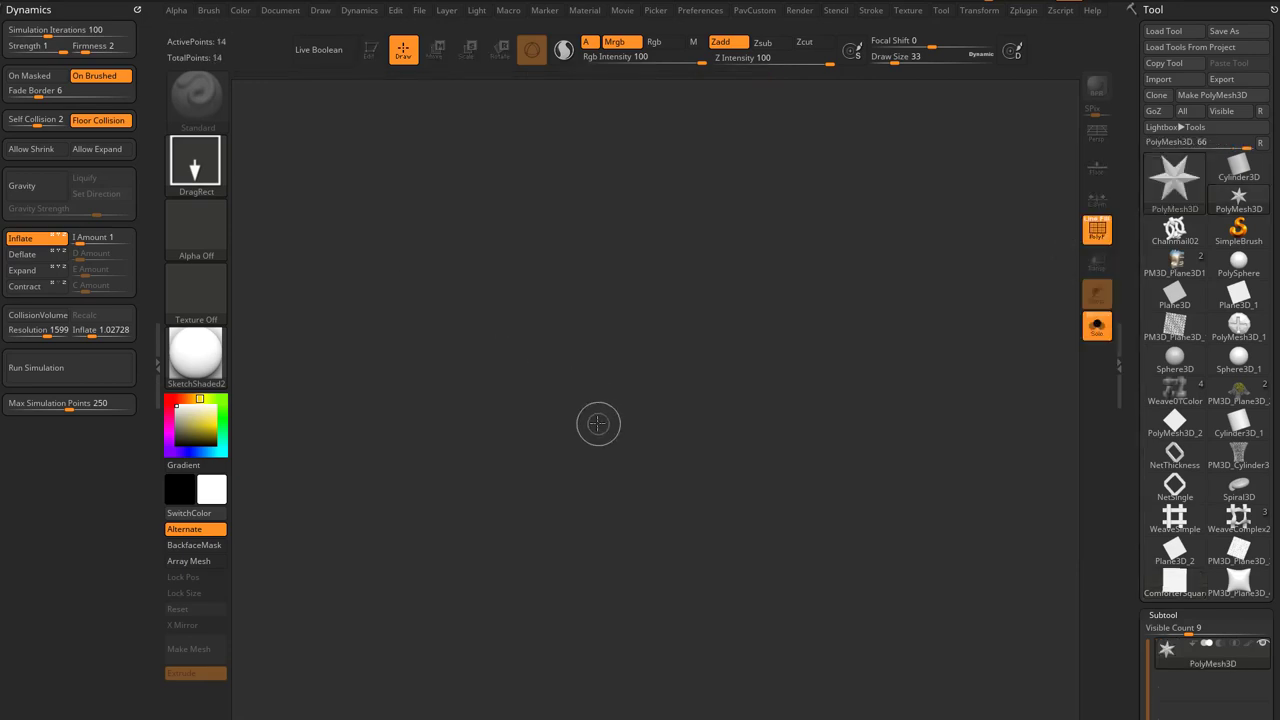
drag(600, 423, 591, 560)
click(372, 52)
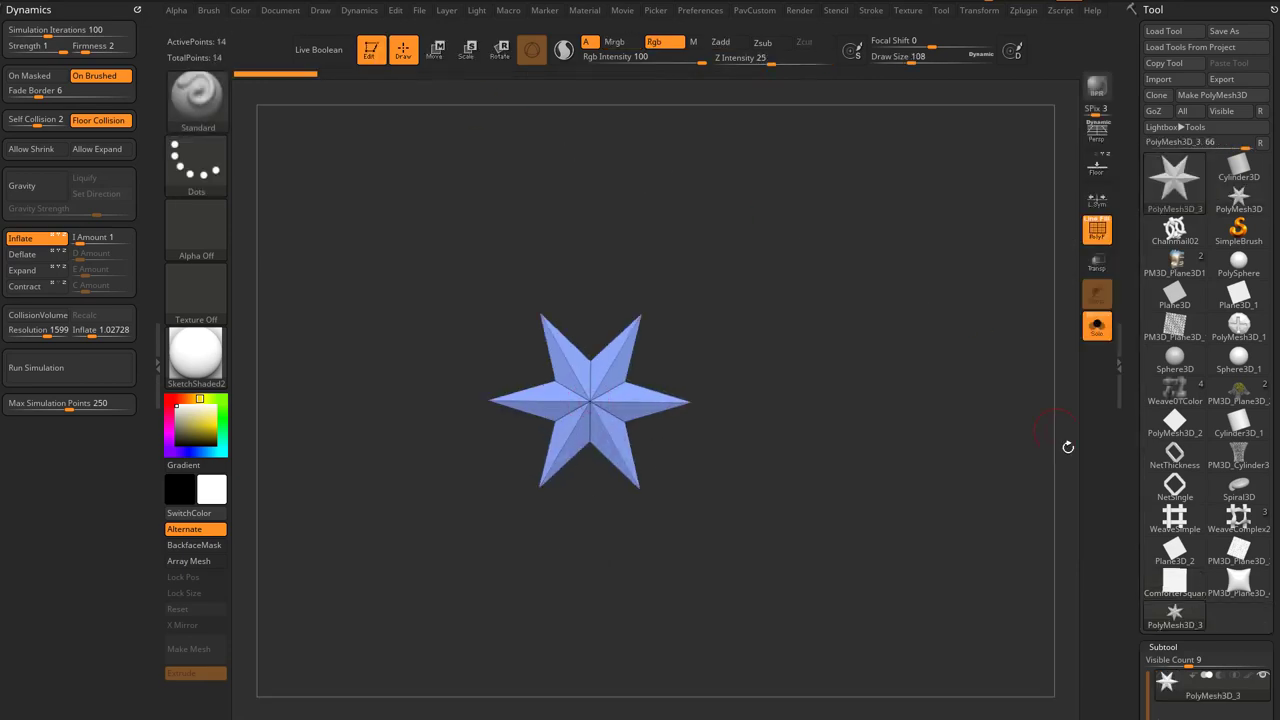
Initialize the star mesh as a QCube with a resolution of 2 on X, Y and Z
drag(1125, 487, 1095, 395)
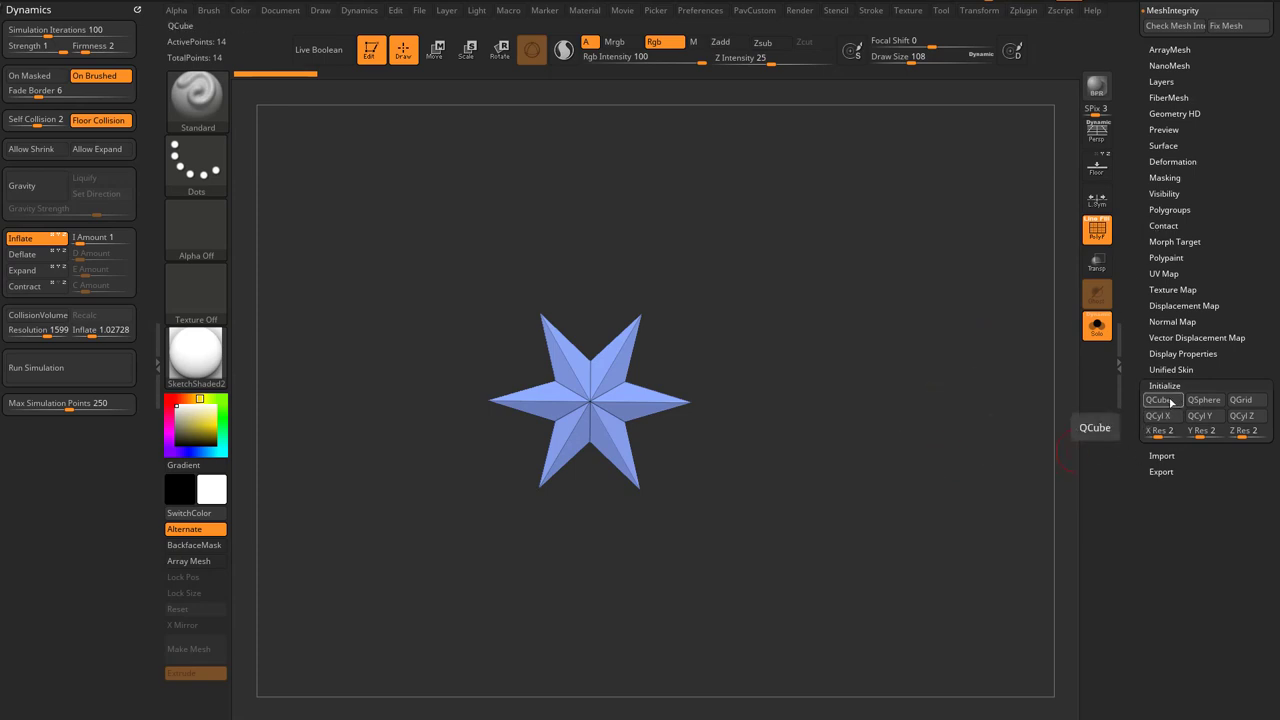
click(1159, 415)
alt+drag(950, 357, 972, 409)
drag(972, 409, 986, 497)
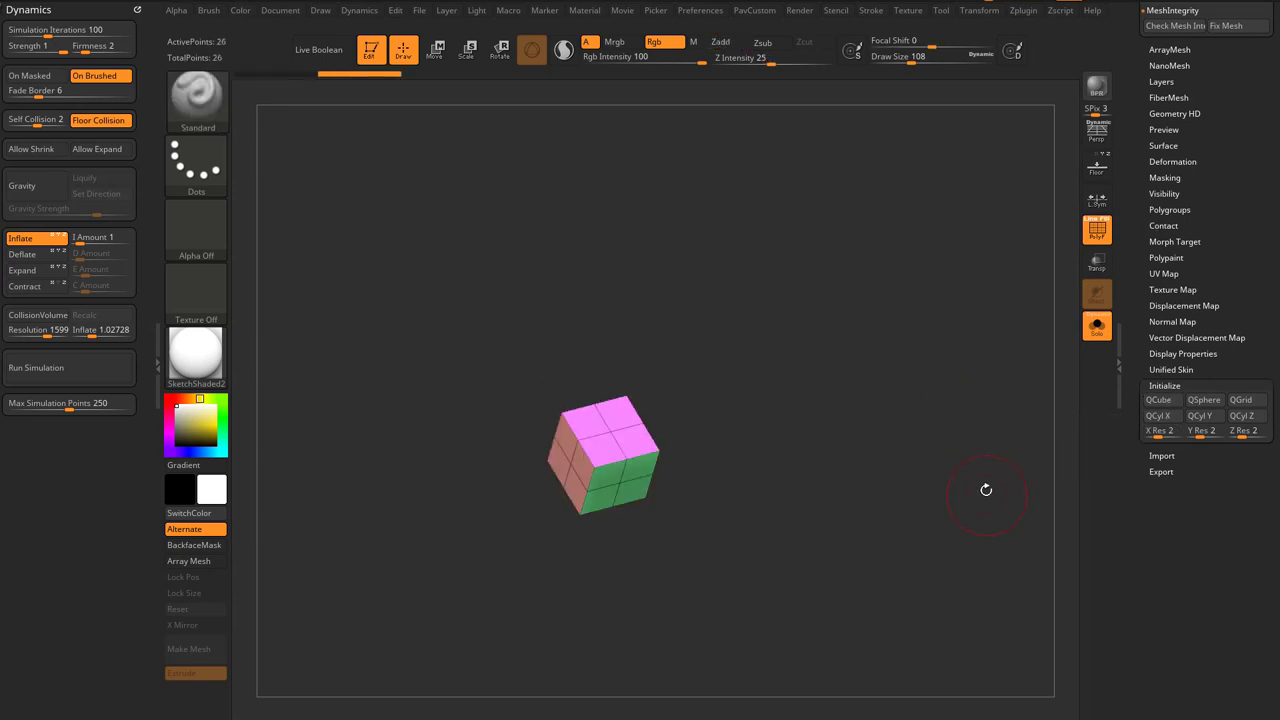
Scale the cube longer along X, flatter along Y and wider along Z to form a mattress-like slab
key(w)
drag(570, 463, 438, 492)
drag(623, 488, 668, 588)
drag(800, 514, 790, 438)
drag(605, 415, 605, 439)
drag(810, 378, 742, 454)
drag(824, 393, 802, 438)
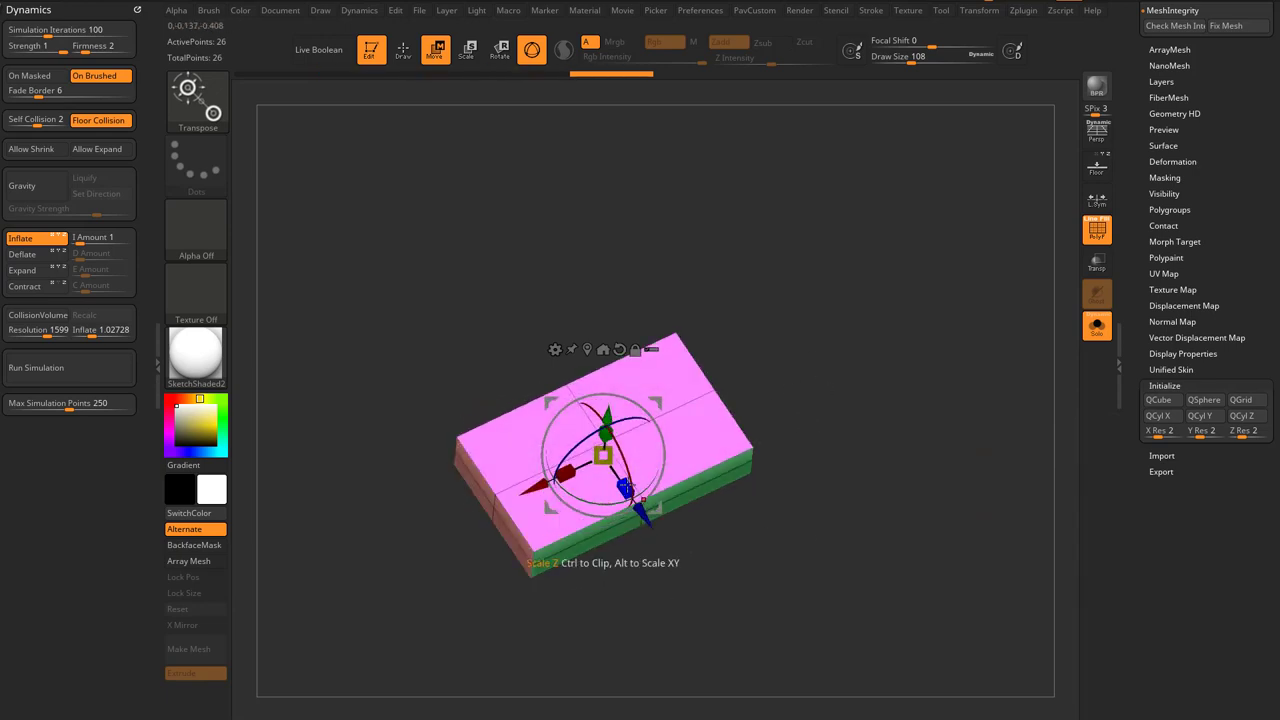
drag(630, 484, 643, 507)
key(q)
mouse_move(863, 457)
mouse_down()
mouse_move(905, 457)
mouse_move(877, 457)
mouse_move(897, 438)
mouse_up()
Hide the polyframe and switch the material to StartupMaterial
drag(1131, 235, 1137, 589)
click(1095, 233)
click(220, 350)
click(273, 329)
Turn on Dynamic Subdiv for the slab and set SmoothSubdiv to 1
click(1164, 283)
drag(1135, 320, 1135, 283)
drag(1223, 298, 1217, 298)
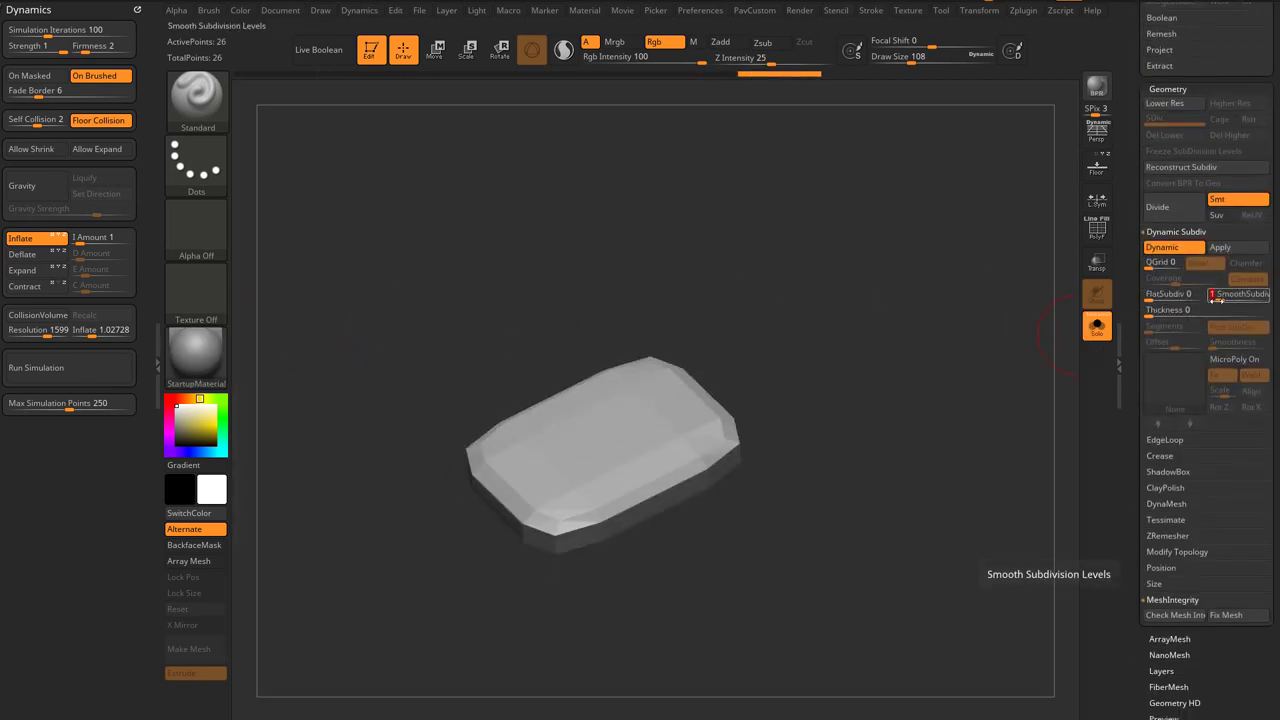
drag(1022, 350, 924, 387)
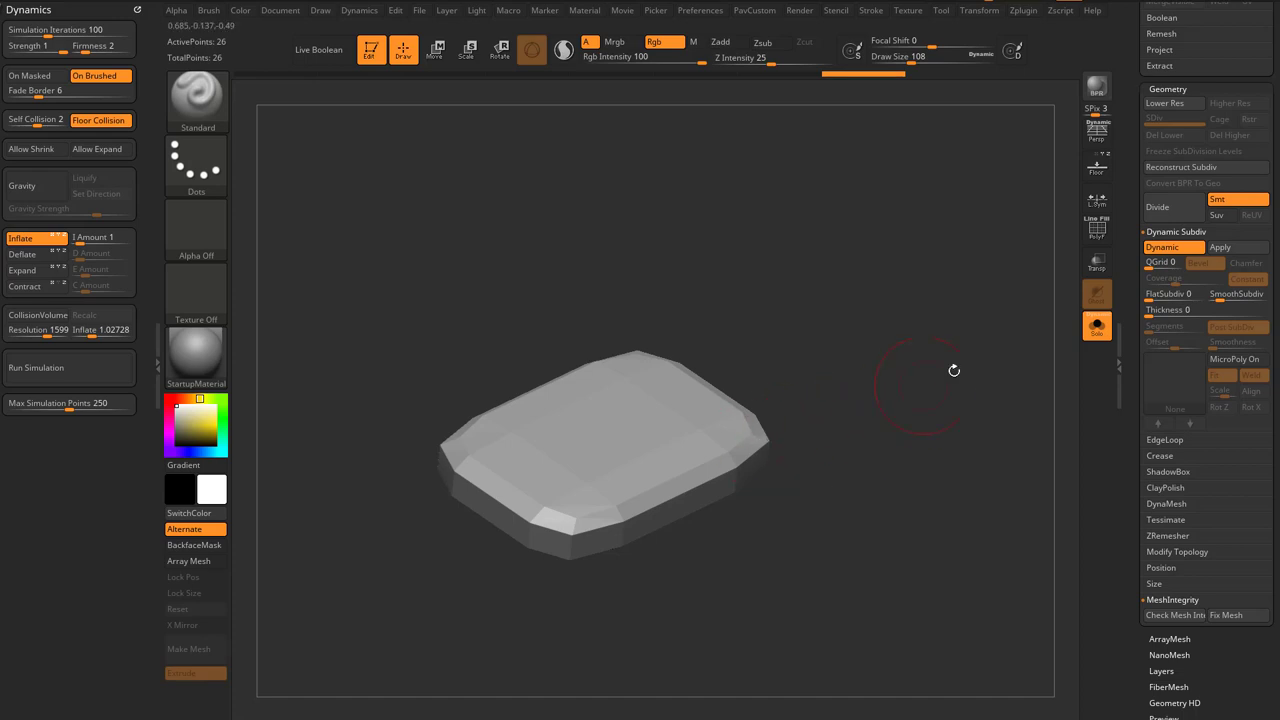
Bevel the slab's edges with QGrid 9, Coverage 0.2125 and Chamfer on, and set the draw size to 37
click(1153, 262)
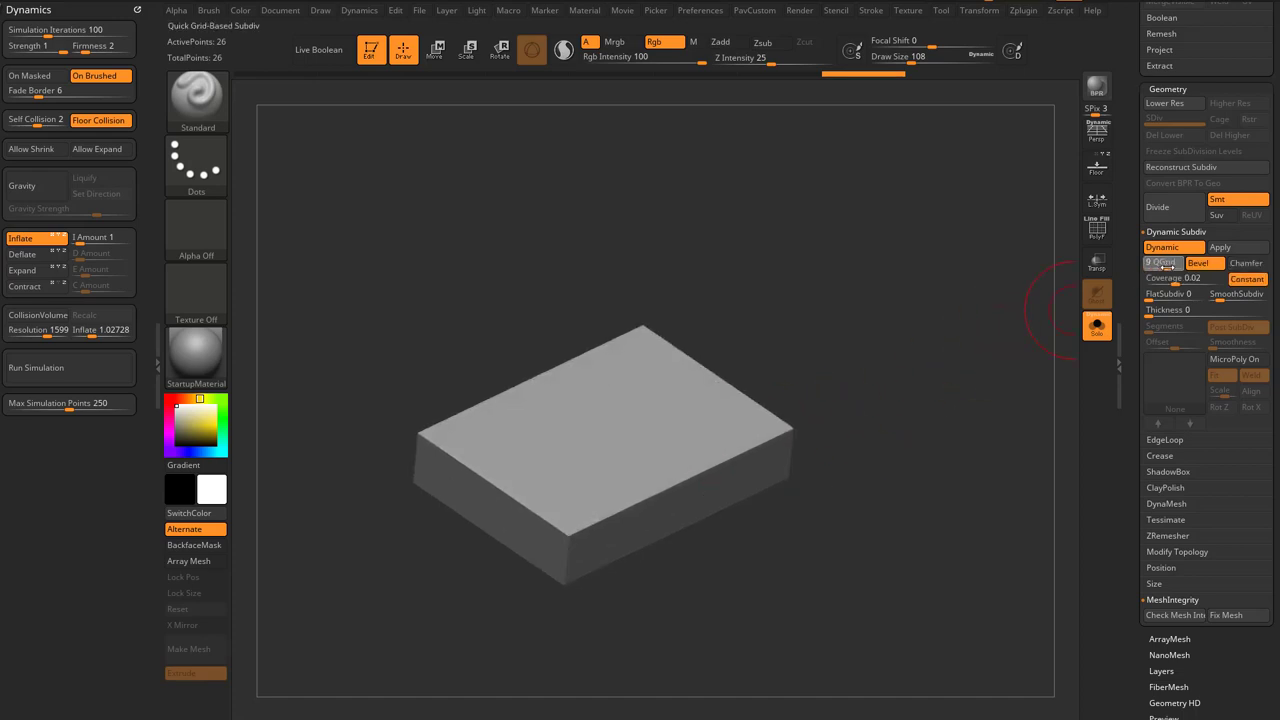
drag(1176, 283, 1198, 284)
mouse_move(970, 386)
mouse_down()
mouse_move(946, 363)
mouse_move(960, 391)
mouse_up()
key(s)
drag(967, 391, 958, 391)
key(s)
drag(893, 427, 885, 427)
click(1246, 264)
drag(969, 361, 876, 395)
drag(848, 440, 1030, 386)
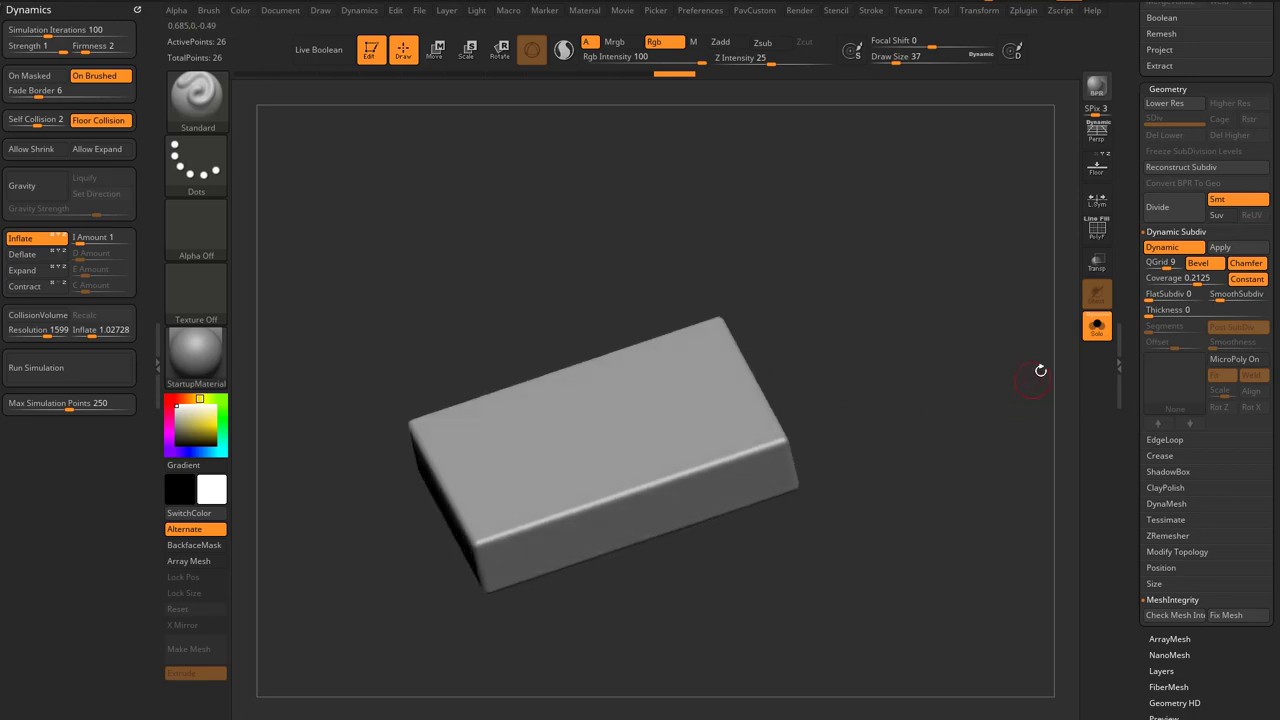
Show the polyframe and apply the slab's Dynamic Subdiv as real geometry
drag(1131, 325, 1131, 398)
click(1108, 241)
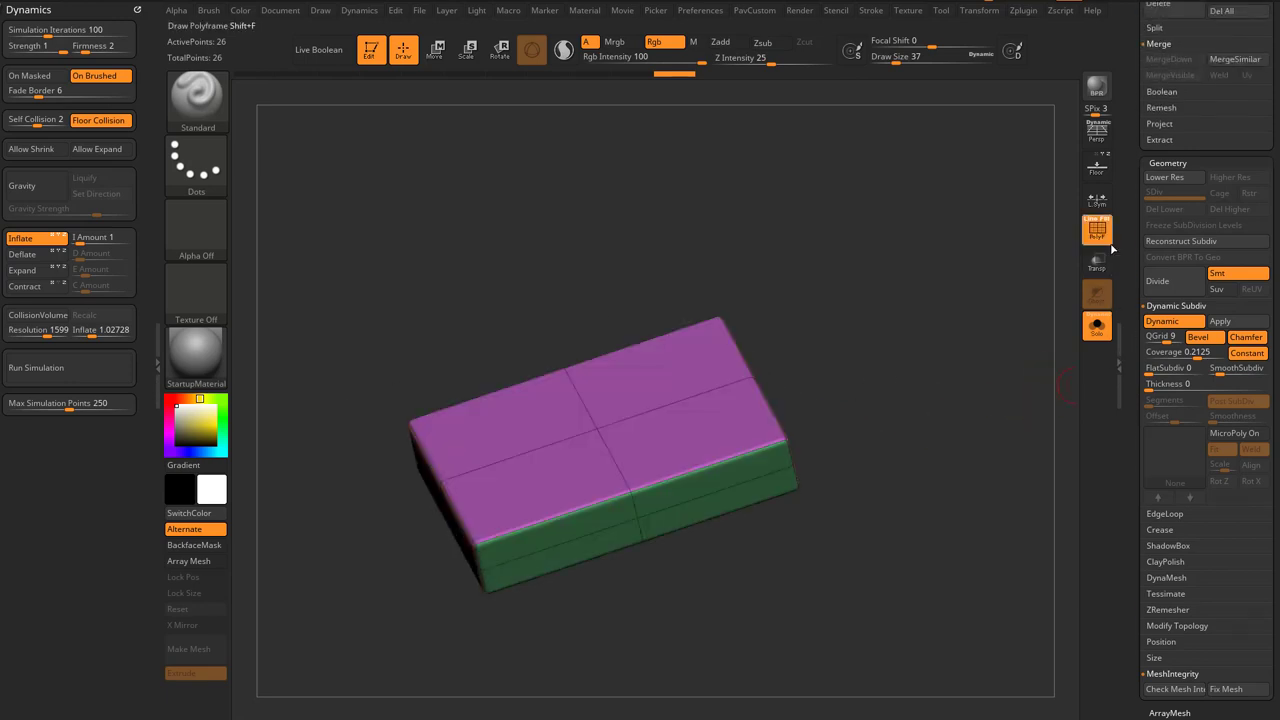
click(1233, 321)
mouse_move(953, 384)
mouse_down()
mouse_move(1034, 355)
mouse_move(994, 394)
mouse_move(955, 385)
mouse_move(966, 377)
mouse_up()
Append a Plane3D as a subtool of the slab and select it for editing
drag(1131, 208, 1131, 630)
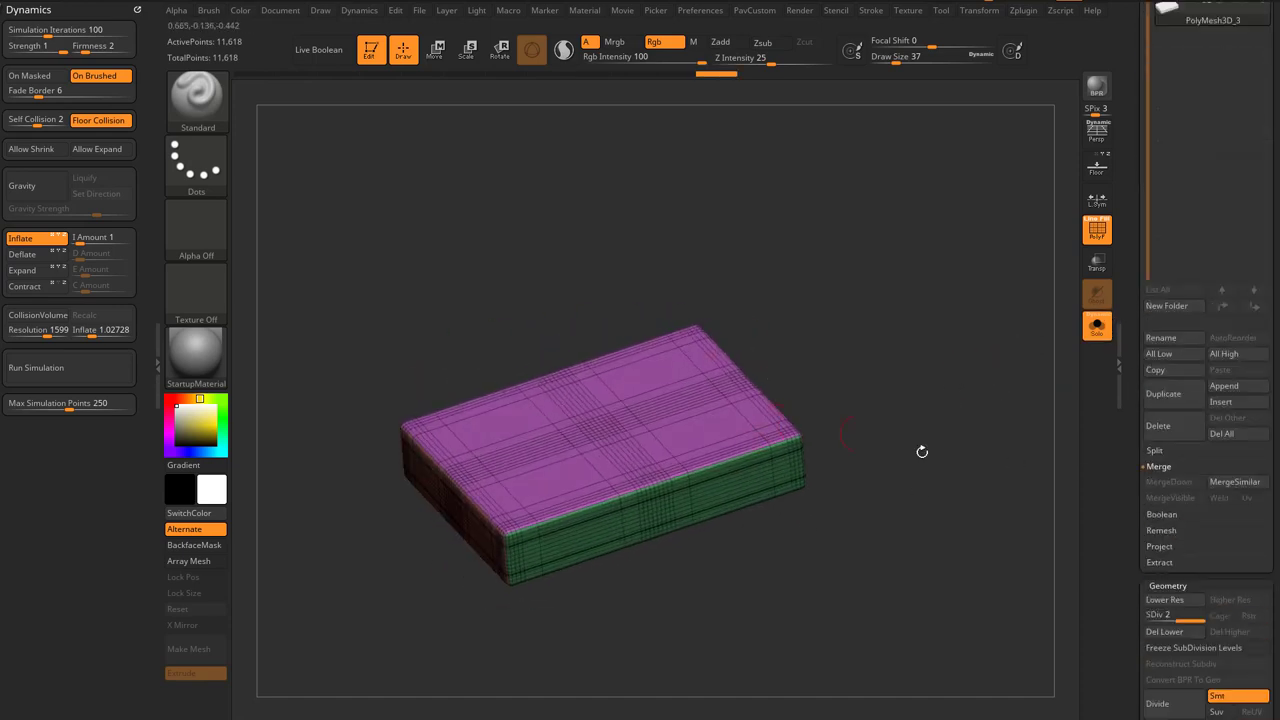
drag(1128, 400, 1142, 450)
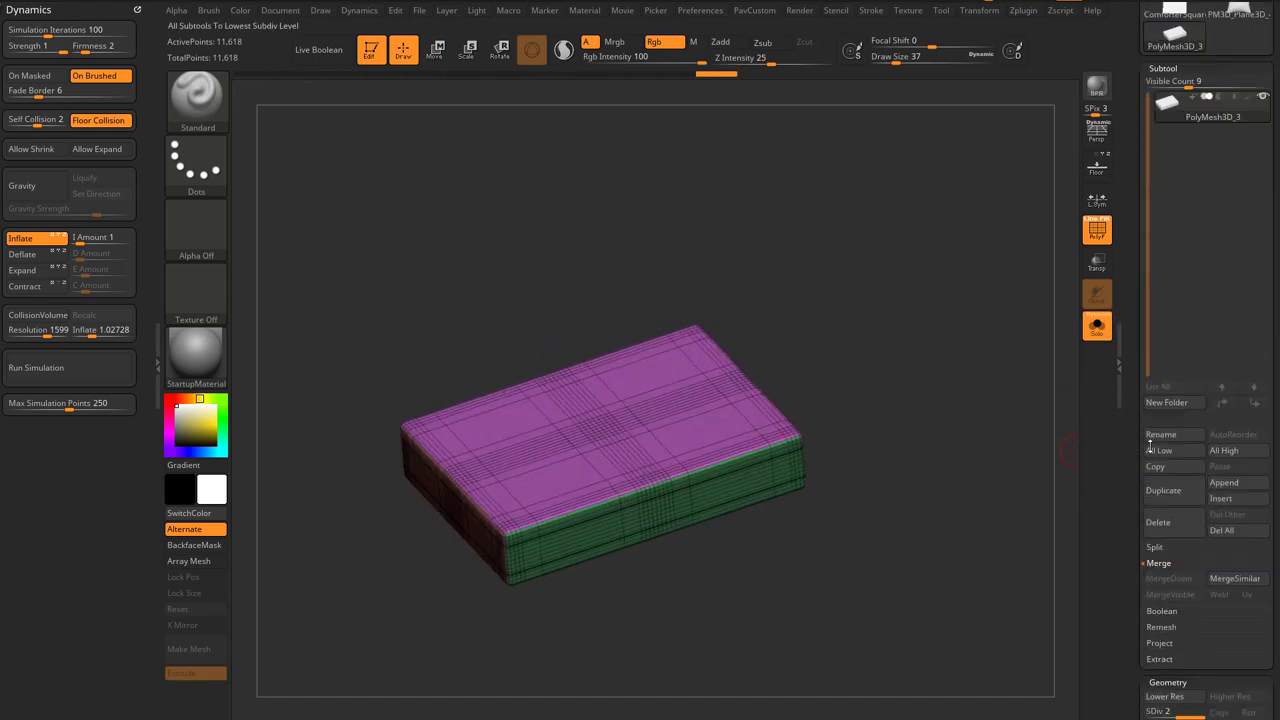
click(1224, 483)
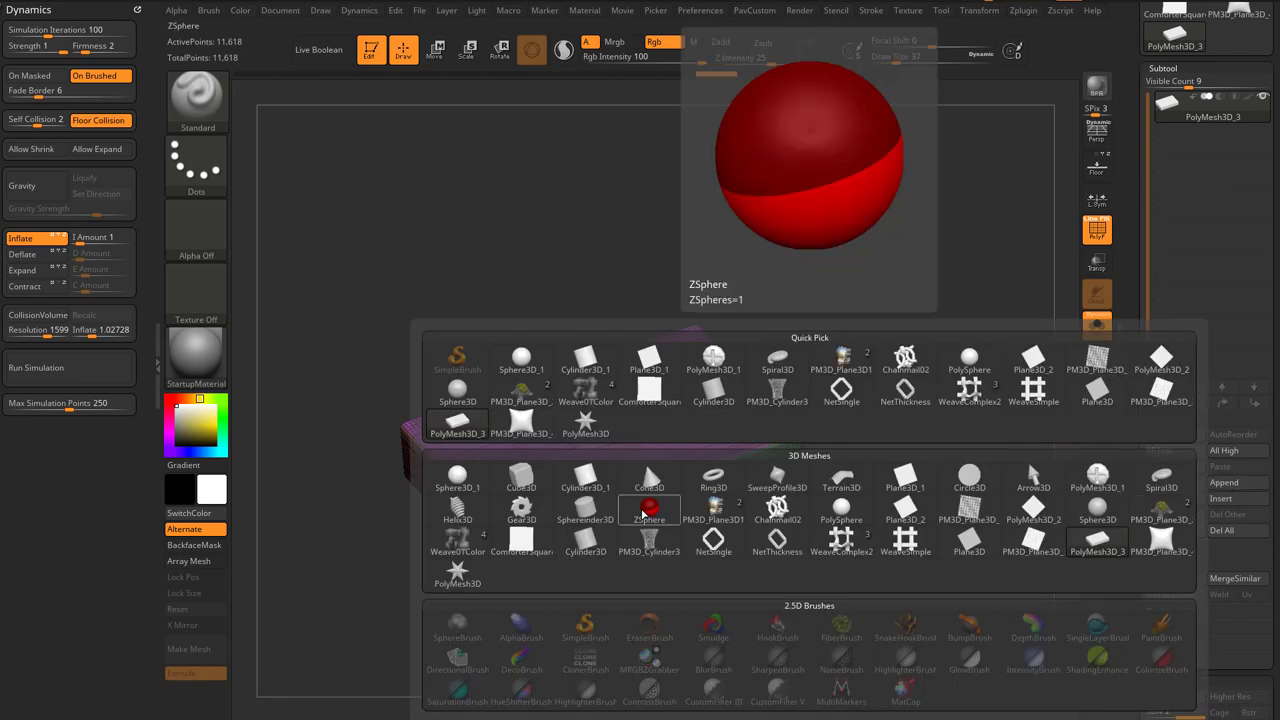
click(976, 541)
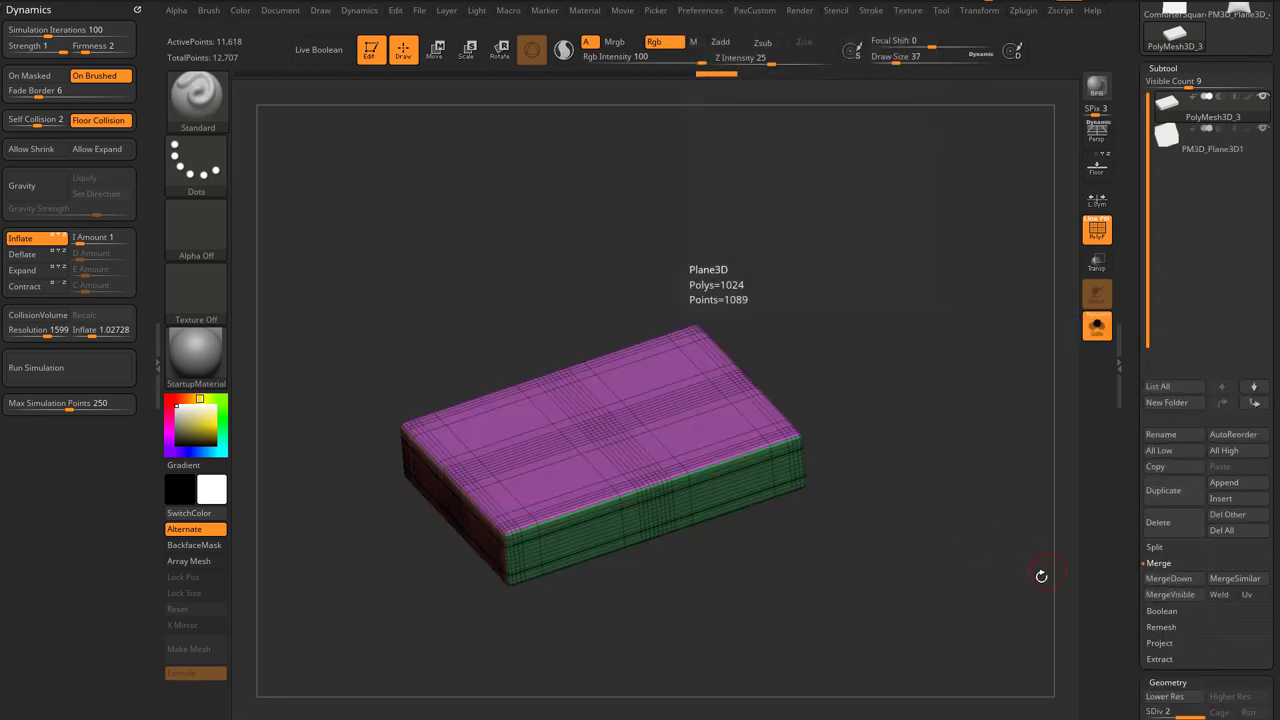
click(1207, 154)
mouse_move(960, 286)
alt+mouse_down()
mouse_move(991, 297)
mouse_move(968, 277)
alt+mouse_up()
drag(968, 277, 960, 243)
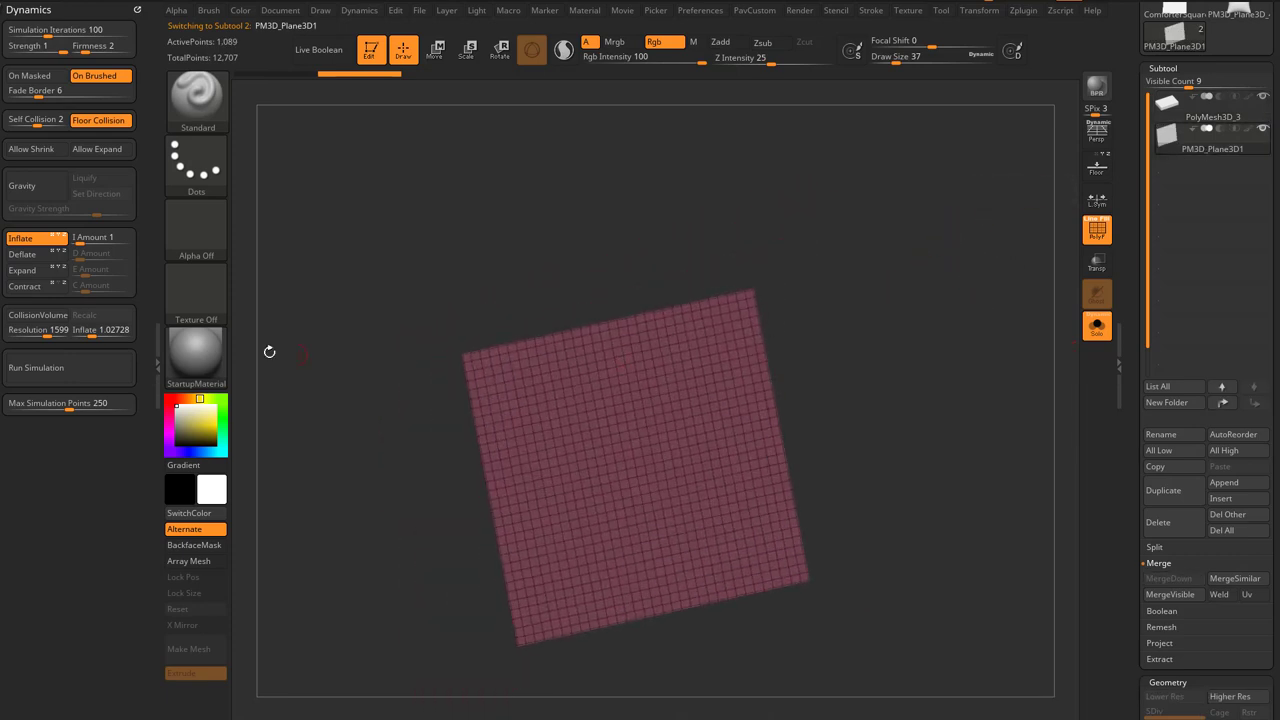
Switch the material to SketchShaded2 and turn off Solo to display the slab along with the plane
click(196, 352)
click(1038, 484)
click(1106, 332)
shift+drag(1032, 366, 955, 390)
Rotate the plane to lie horizontally, raise it above the slab and shift it along X past the slab's end
key(w)
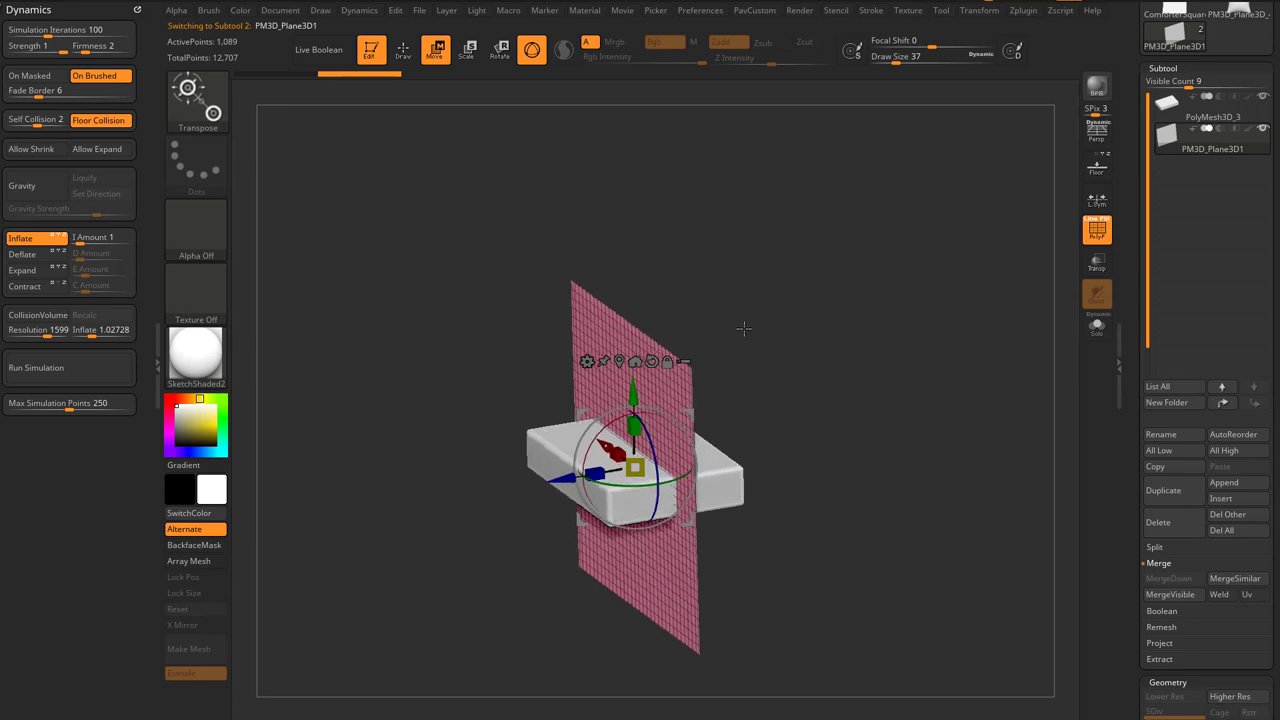
drag(740, 324, 690, 395)
drag(622, 430, 786, 357)
drag(643, 402, 651, 353)
shift+drag(778, 344, 804, 320)
drag(832, 398, 990, 385)
drag(589, 427, 505, 427)
drag(836, 438, 874, 400)
Select the slab subtool and enlarge it along X and Z beneath the plane
alt+click(778, 467)
drag(822, 340, 837, 394)
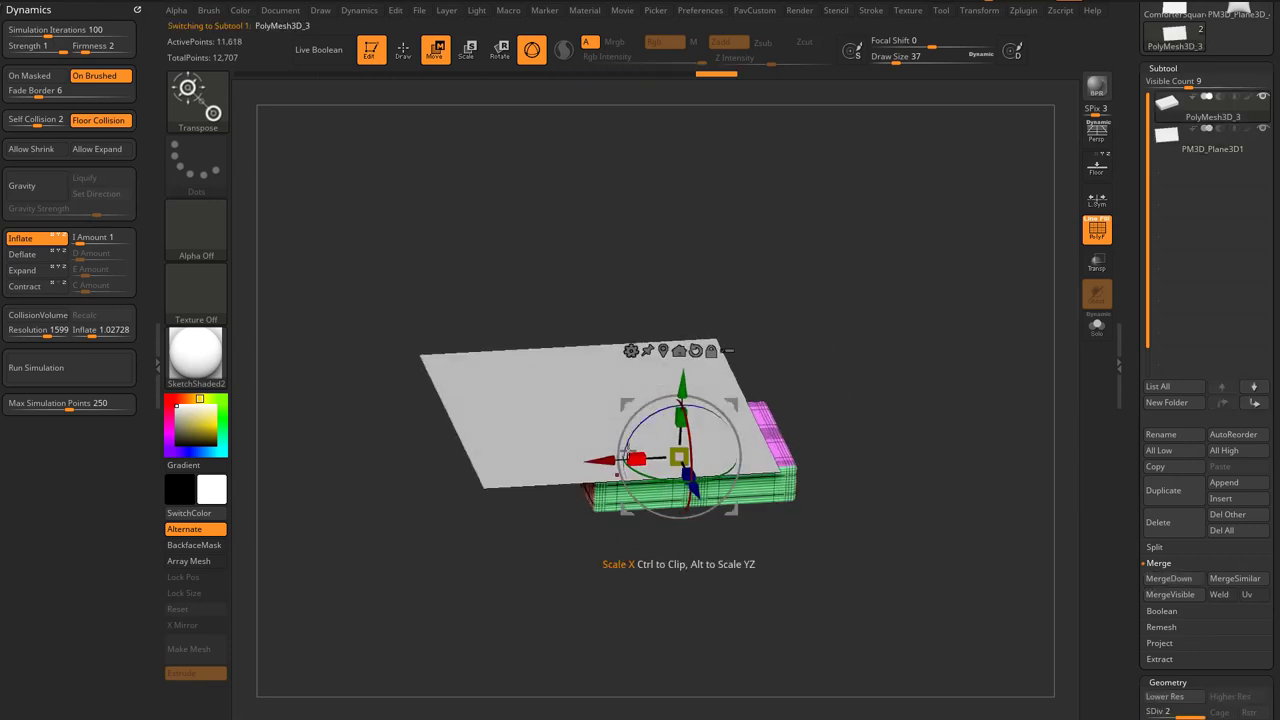
drag(592, 456, 590, 456)
drag(592, 532, 606, 585)
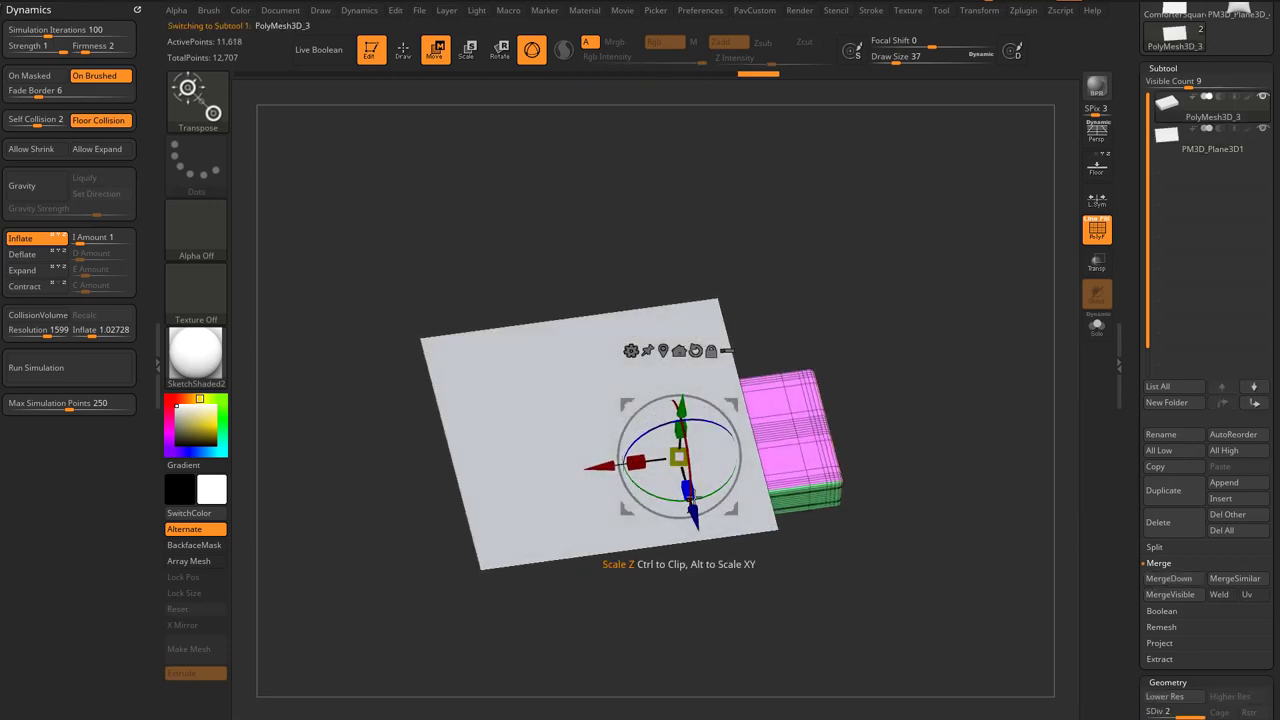
drag(686, 489, 690, 512)
drag(601, 466, 588, 468)
mouse_move(908, 448)
mouse_down()
mouse_move(909, 382)
mouse_move(936, 434)
mouse_move(908, 470)
mouse_up()
Select the plane with draw size 56, then replace Inflate with Gravity at a strength of 1.30875 in the Dynamics settings
key(q)
alt+click(685, 412)
alt+drag(896, 354, 938, 370)
key(s)
mouse_move(941, 368)
mouse_down()
mouse_move(946, 349)
mouse_move(972, 406)
mouse_up()
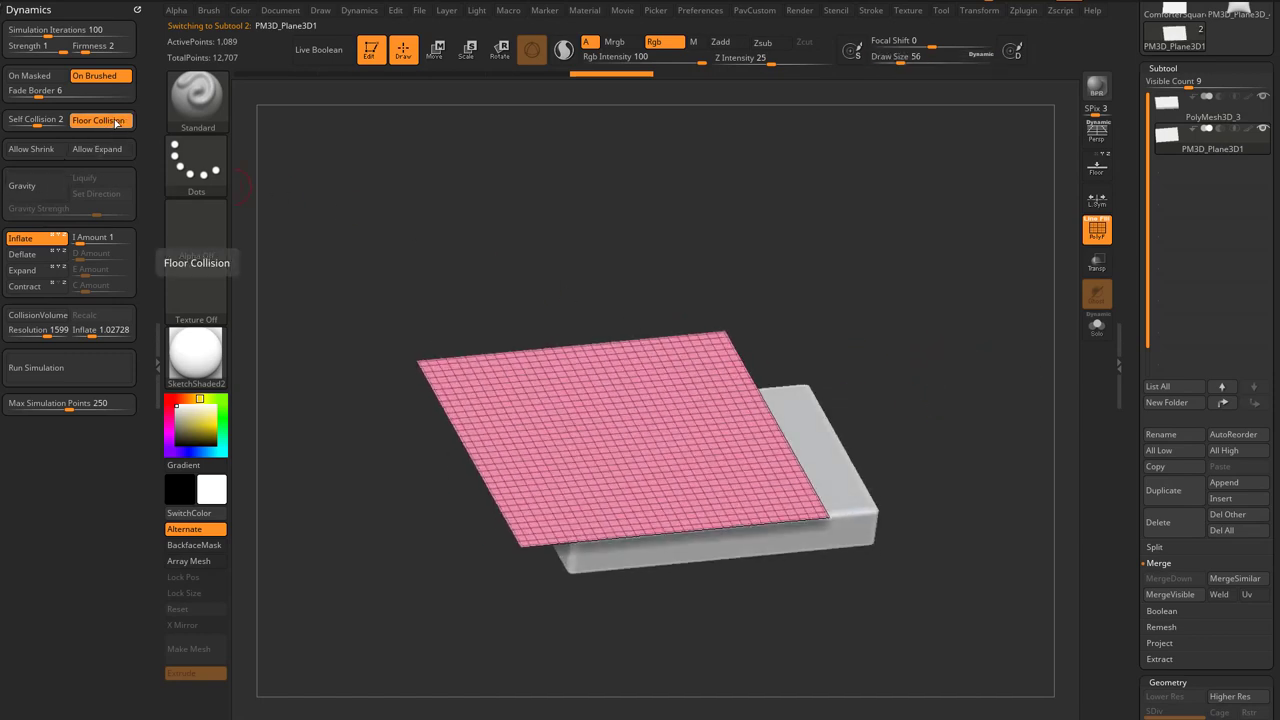
click(35, 240)
click(24, 186)
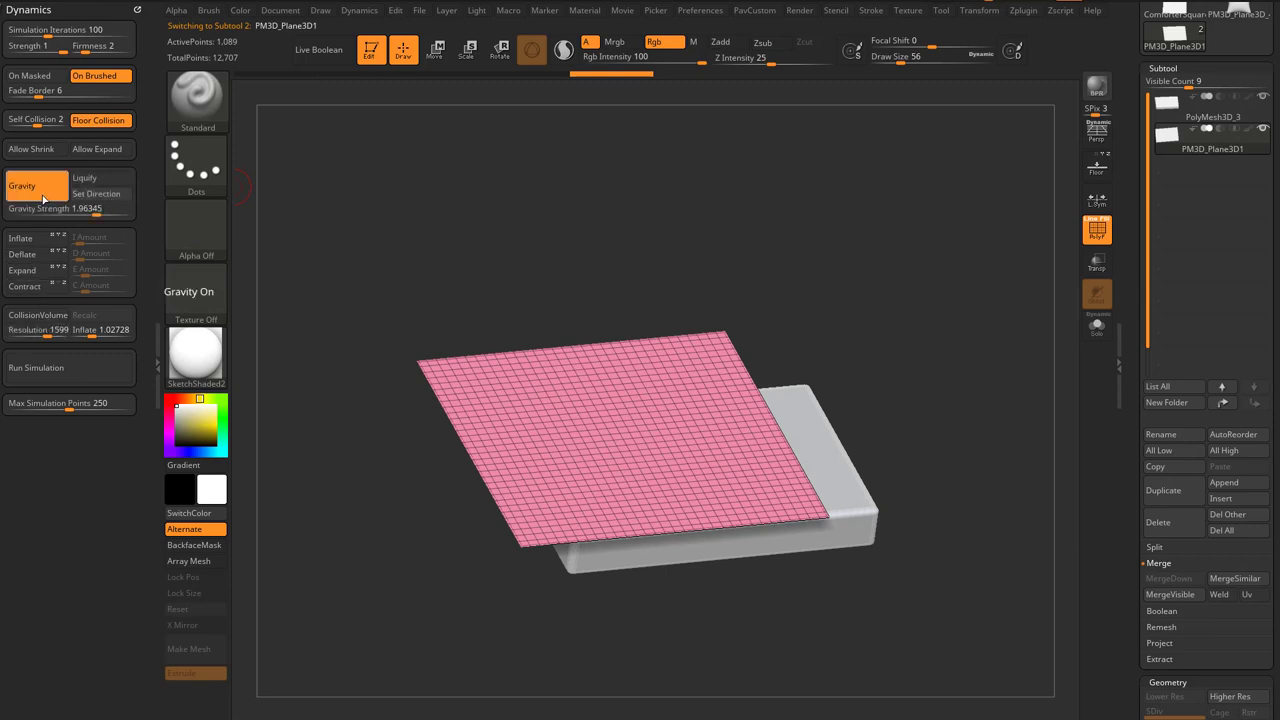
drag(97, 212, 95, 210)
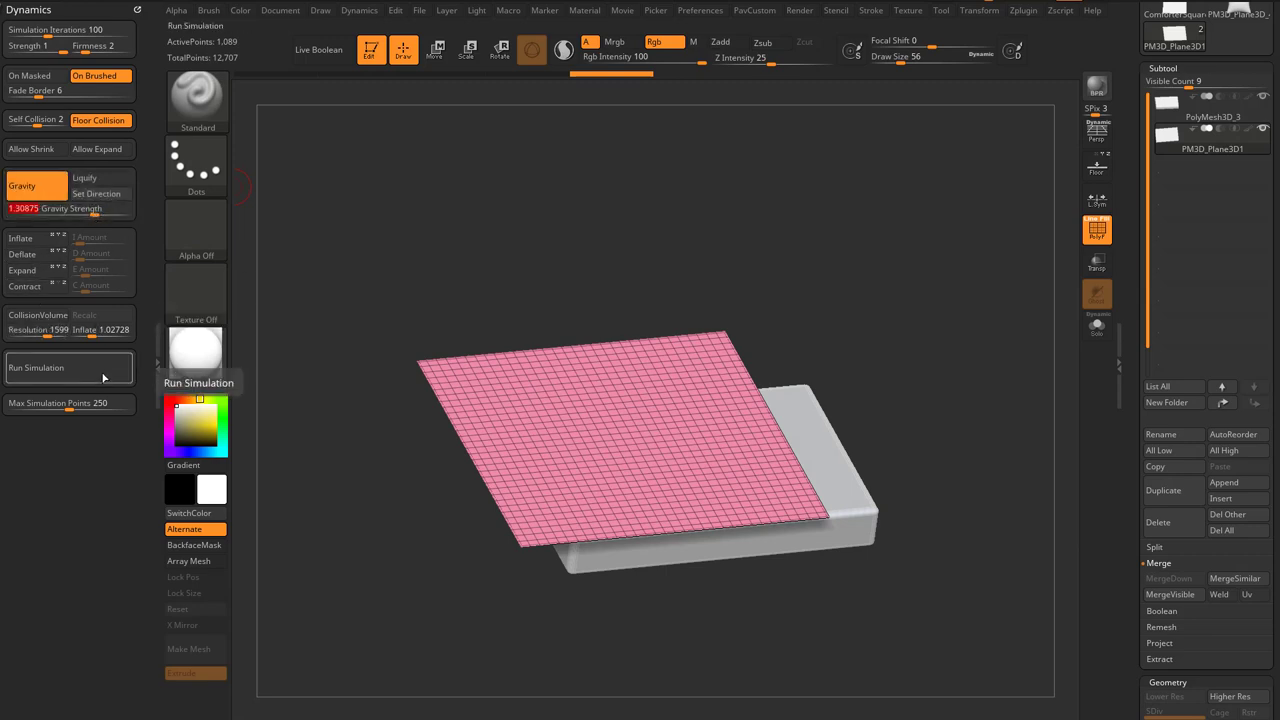
Enable CollisionVolume and run the gravity simulation to drape the plane over the slab
click(38, 315)
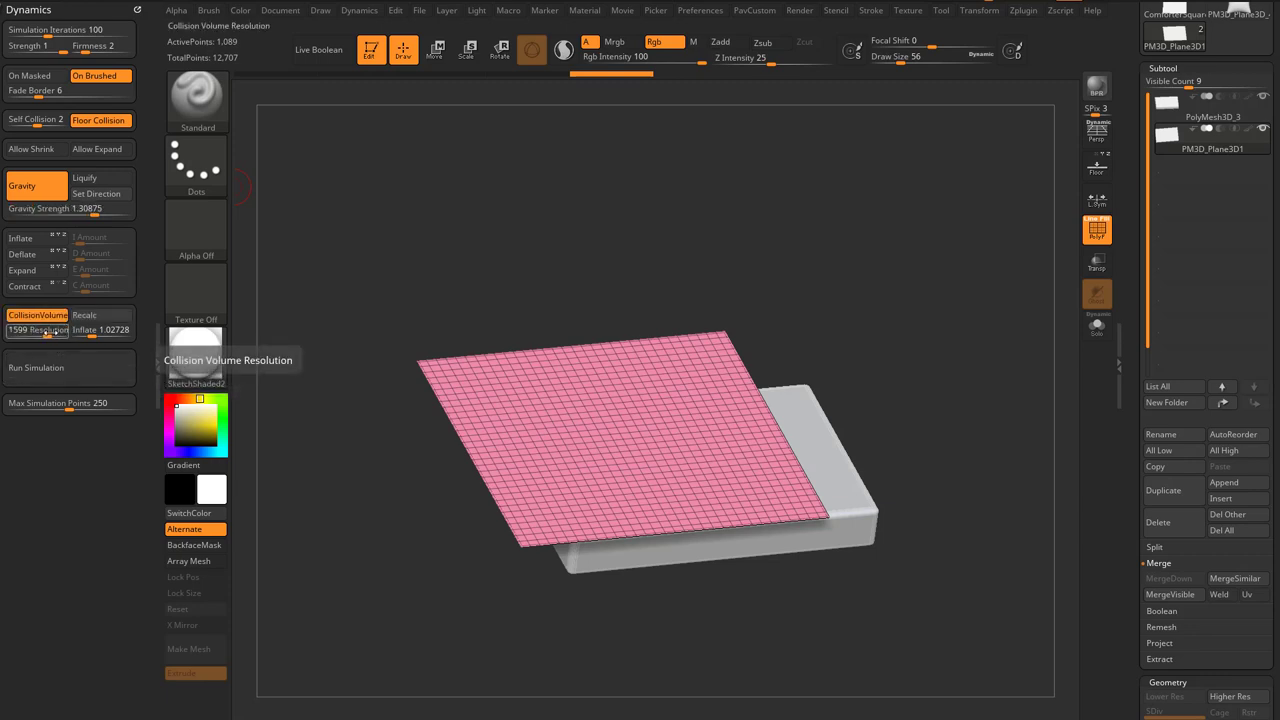
click(90, 367)
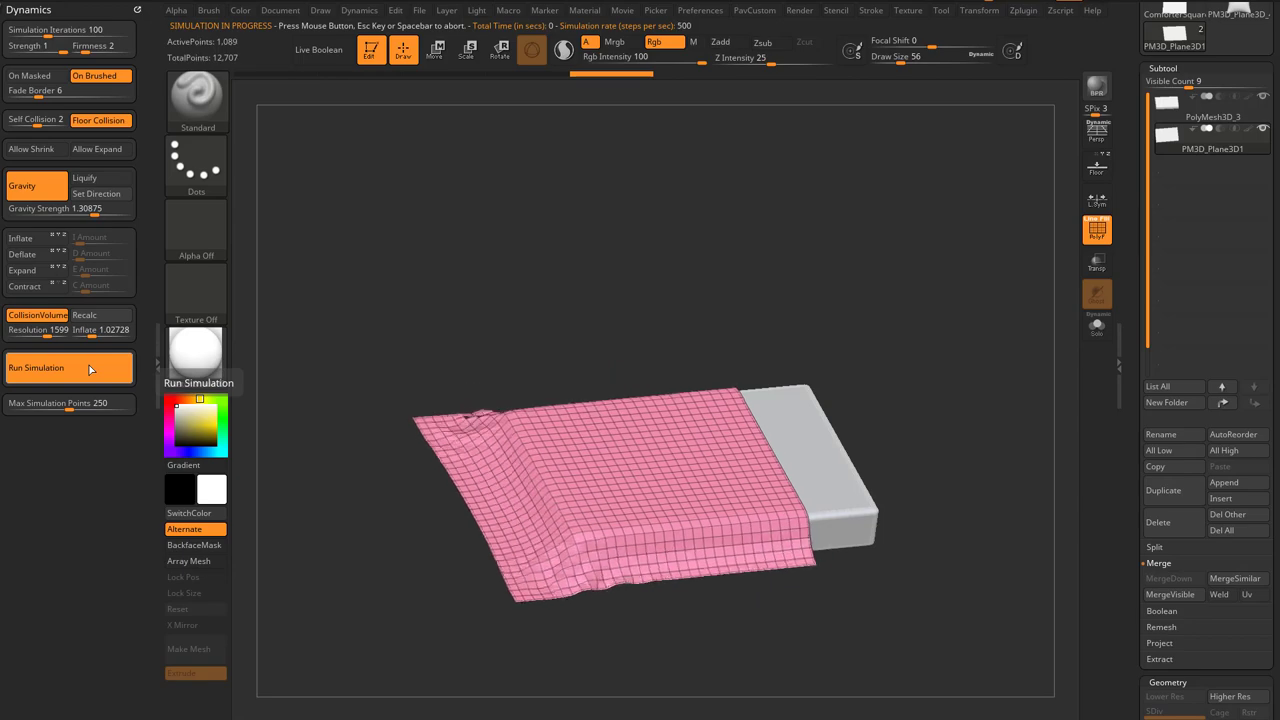
click(523, 287)
Undo the draped simulation on the plane and set the draw size to 51
mouse_move(929, 390)
mouse_down()
mouse_move(949, 315)
mouse_move(975, 451)
mouse_move(966, 465)
mouse_move(949, 431)
mouse_move(968, 460)
mouse_move(966, 437)
mouse_move(989, 436)
mouse_up()
key(s)
click(962, 449)
key(ctrl+z)
key(s)
click(977, 443)
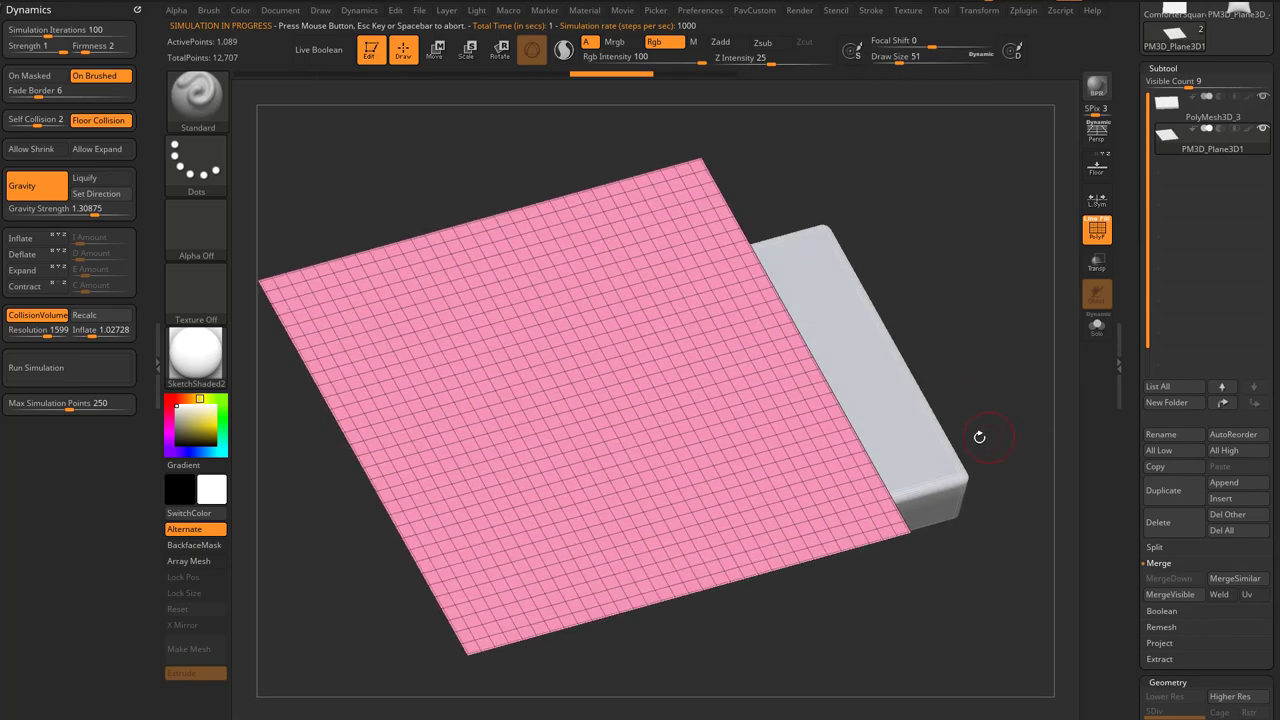
Turn on Dynamic Subdiv for the plane and enable MicroPoly with the ComforterSquare mesh
drag(1140, 447, 1140, 260)
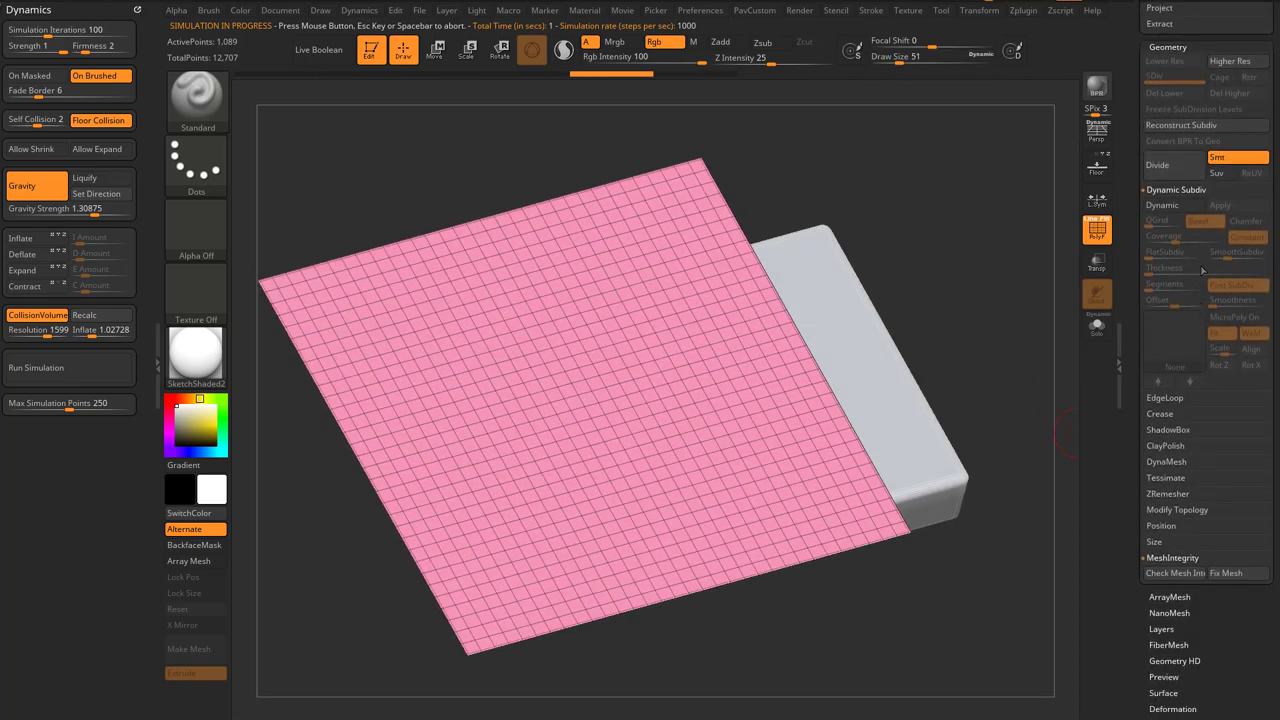
click(1162, 205)
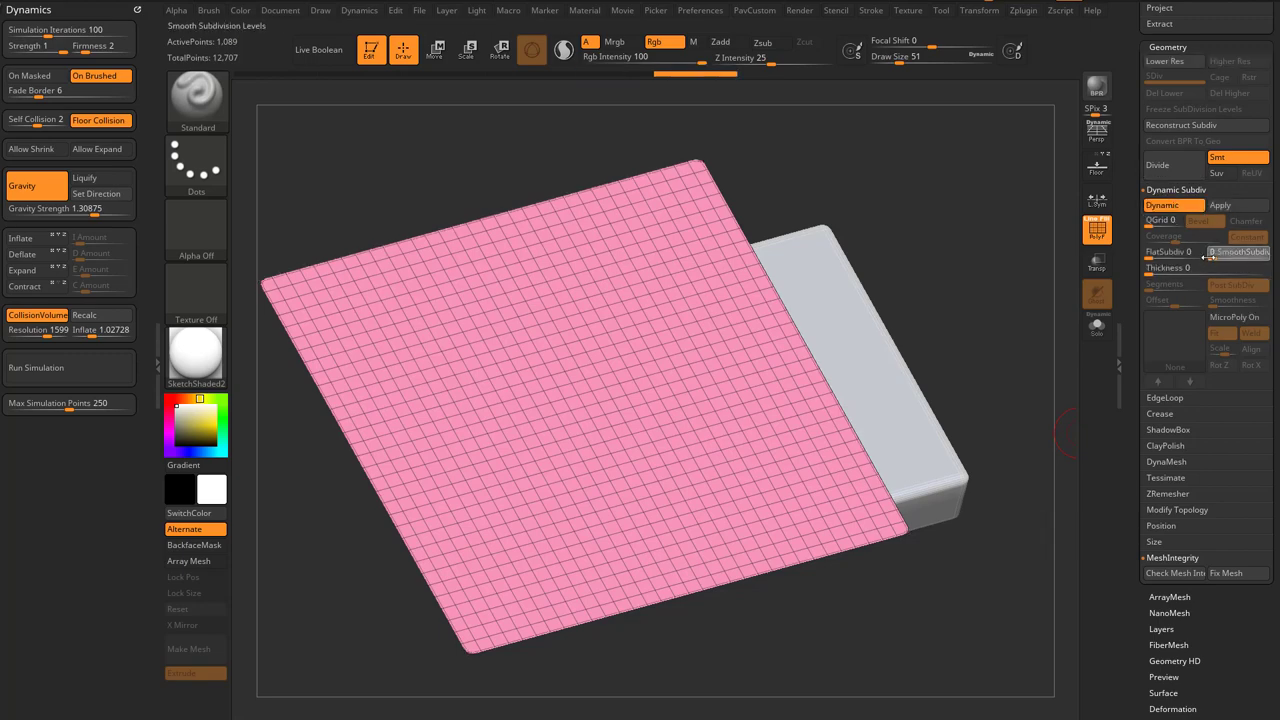
click(1234, 317)
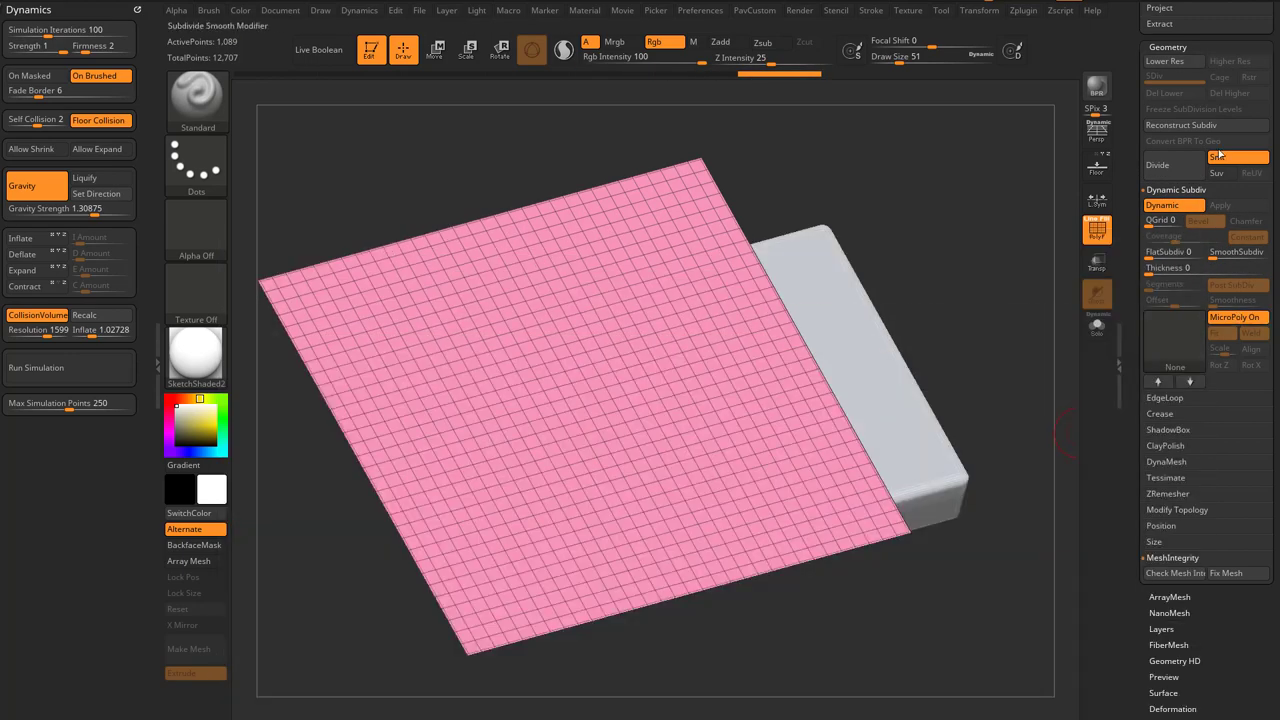
click(1175, 337)
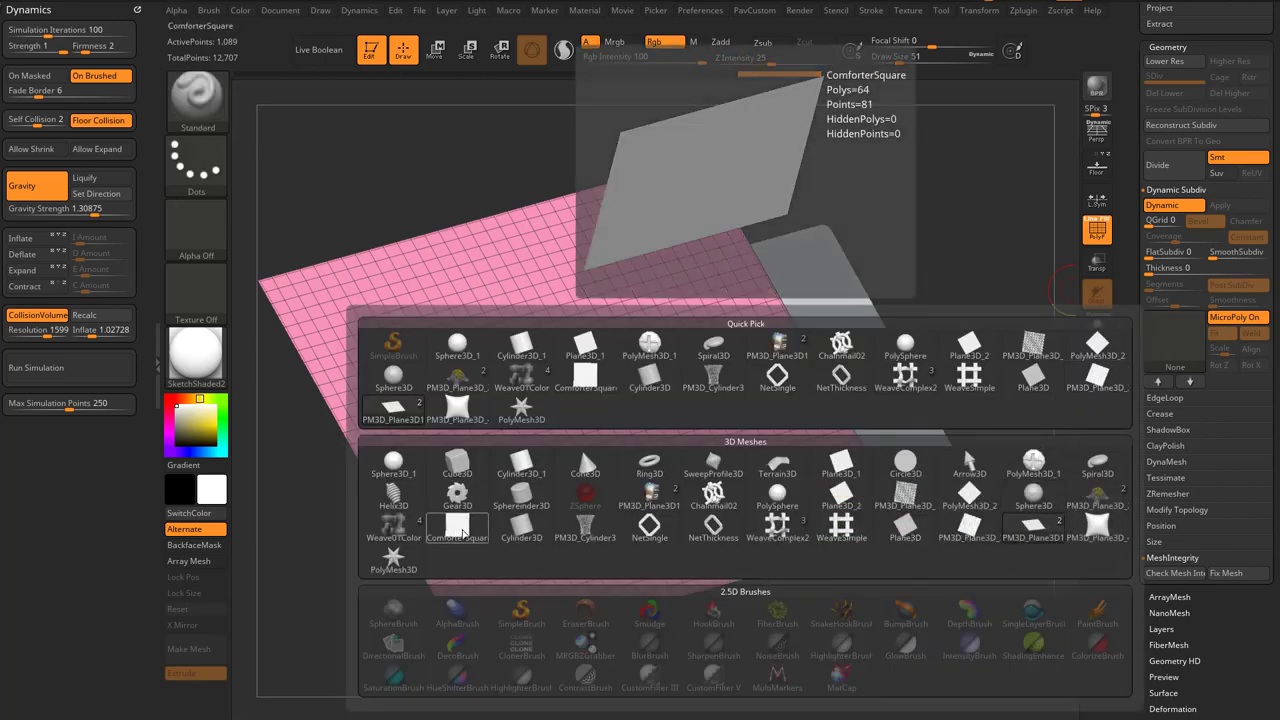
click(457, 531)
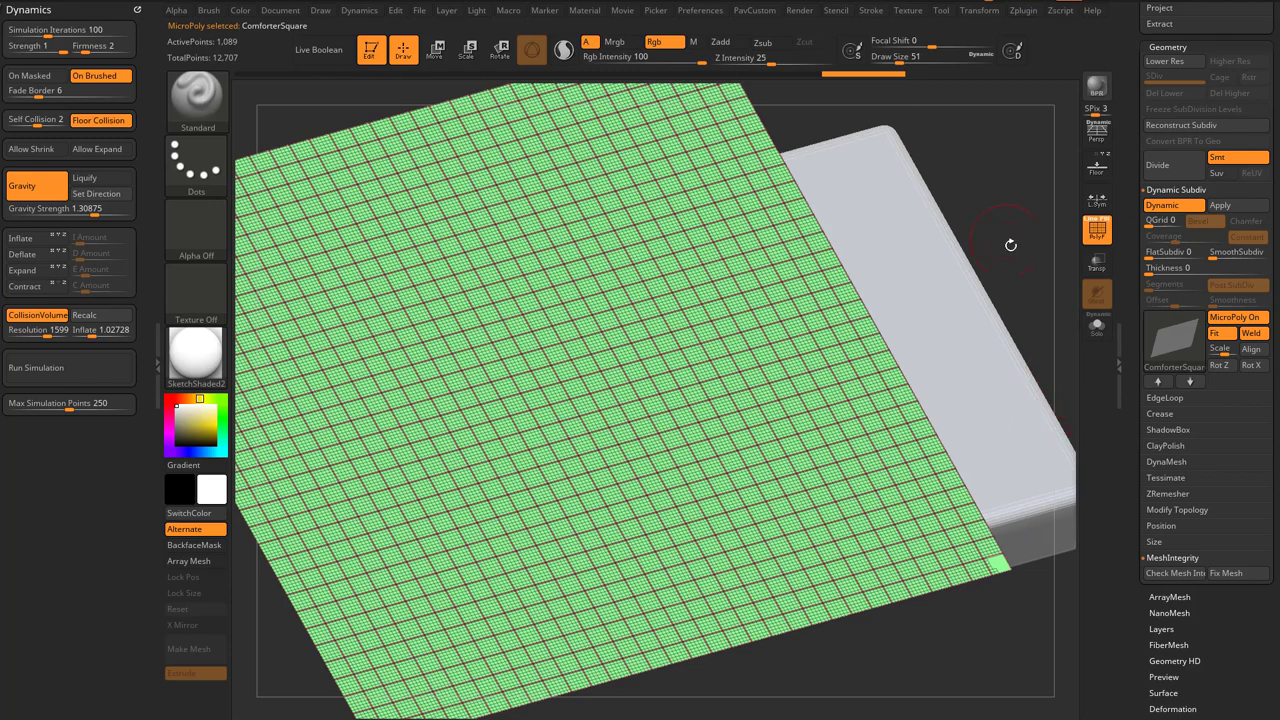
drag(1010, 244, 1026, 284)
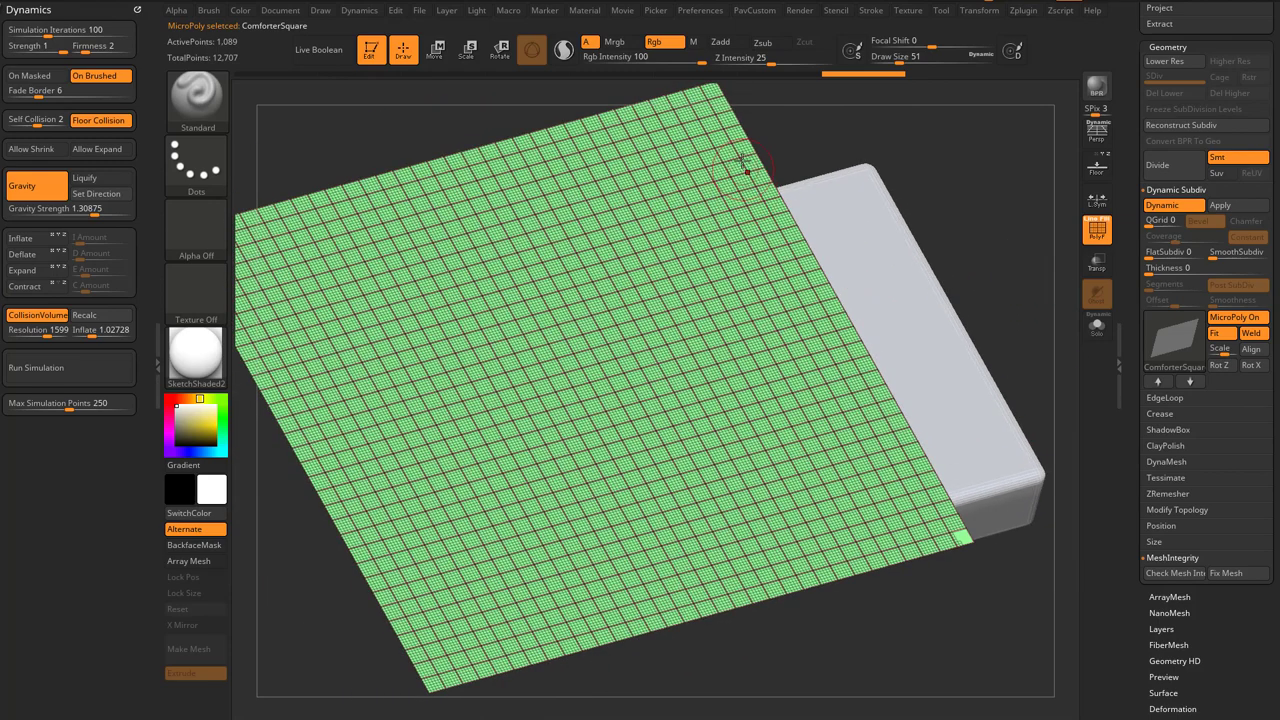
mouse_move(995, 329)
alt+mouse_down()
mouse_move(1006, 278)
mouse_move(1014, 299)
alt+mouse_up()
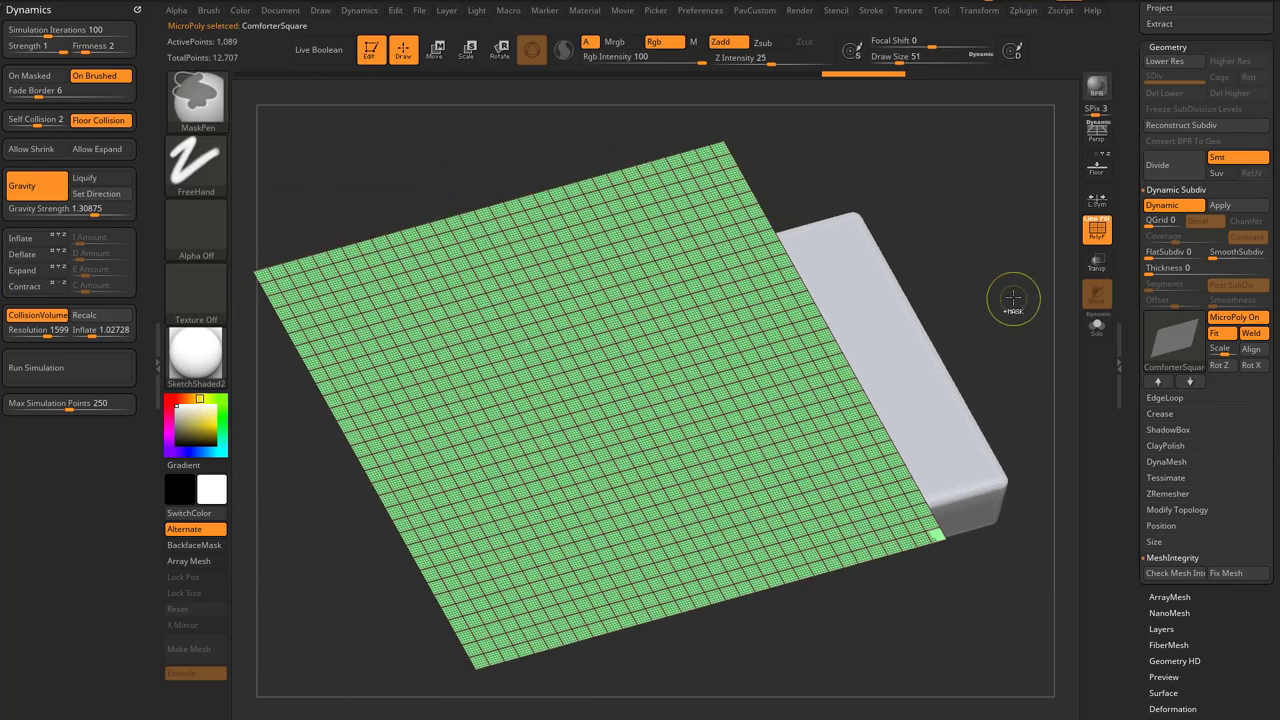
Undo the MicroPoly assignment and reconstruct the plane's lower subdivision levels down to an 8 by 8 grid
key(ctrl+z)
scroll(1180, 195, up, 3)
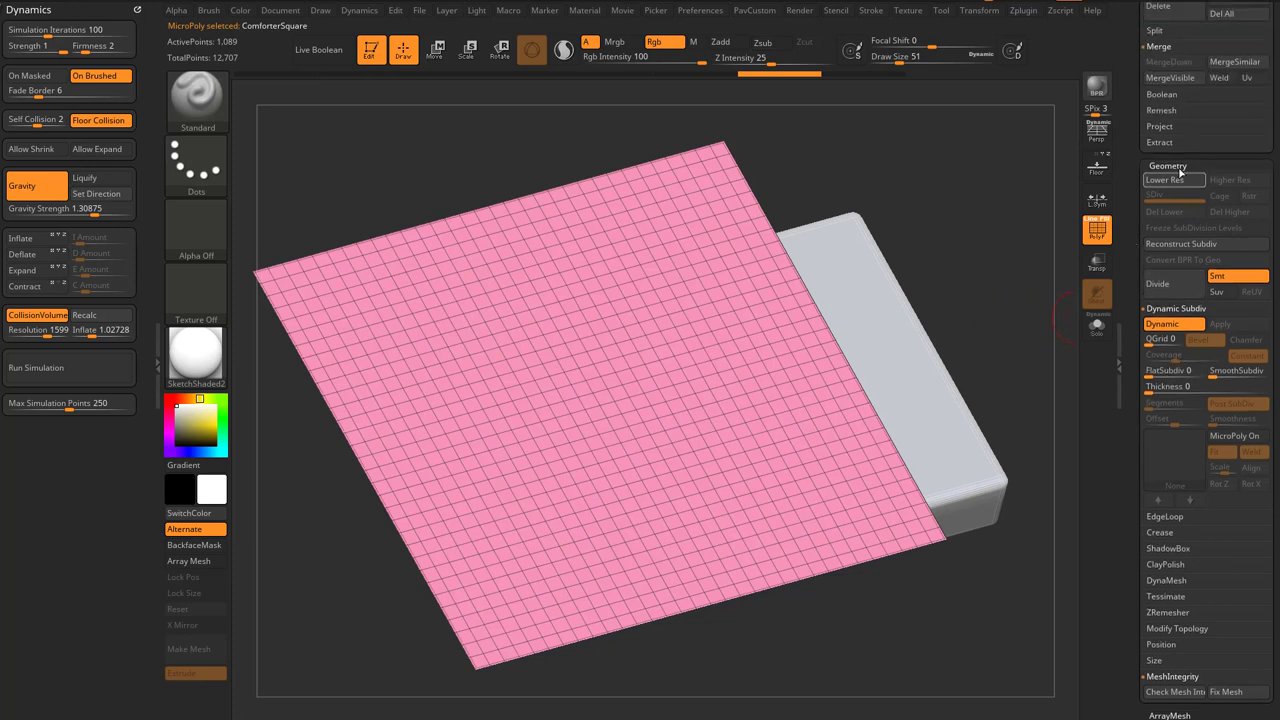
click(1185, 245)
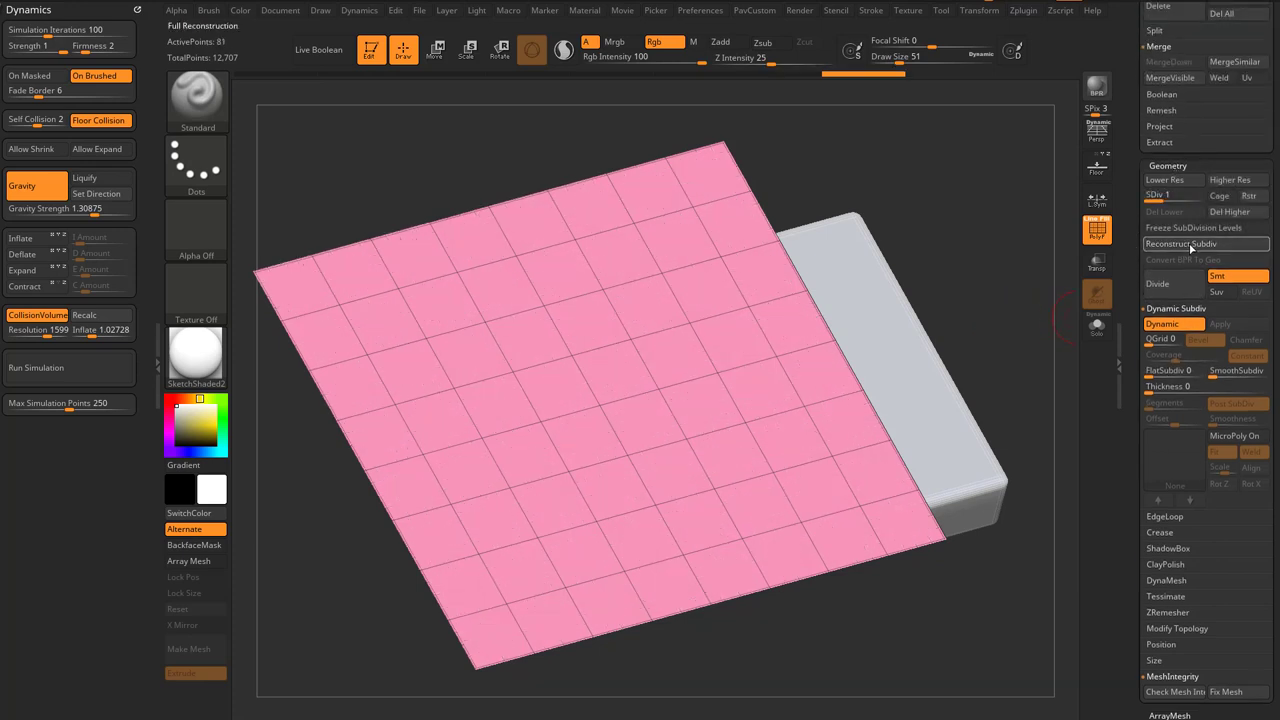
Compare the plane's reconstructed subdivision levels and keep only the 8 by 8 grid as its base mesh
click(1186, 245)
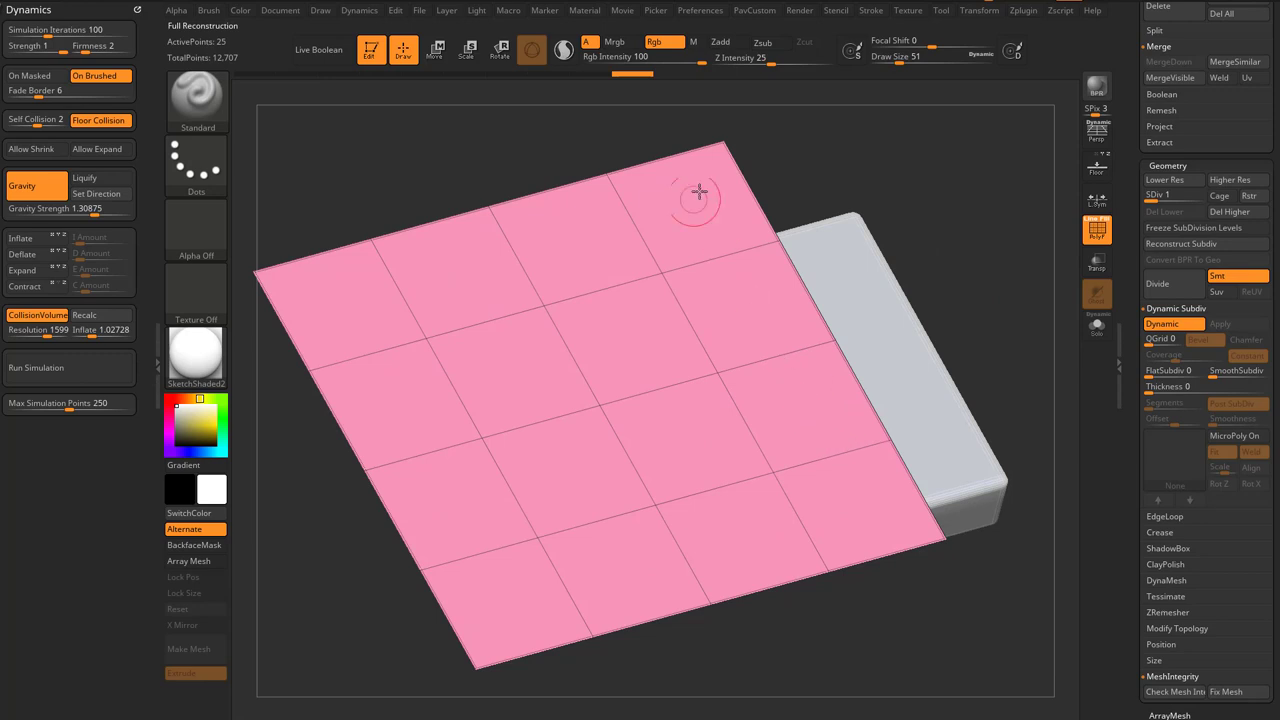
key(d)
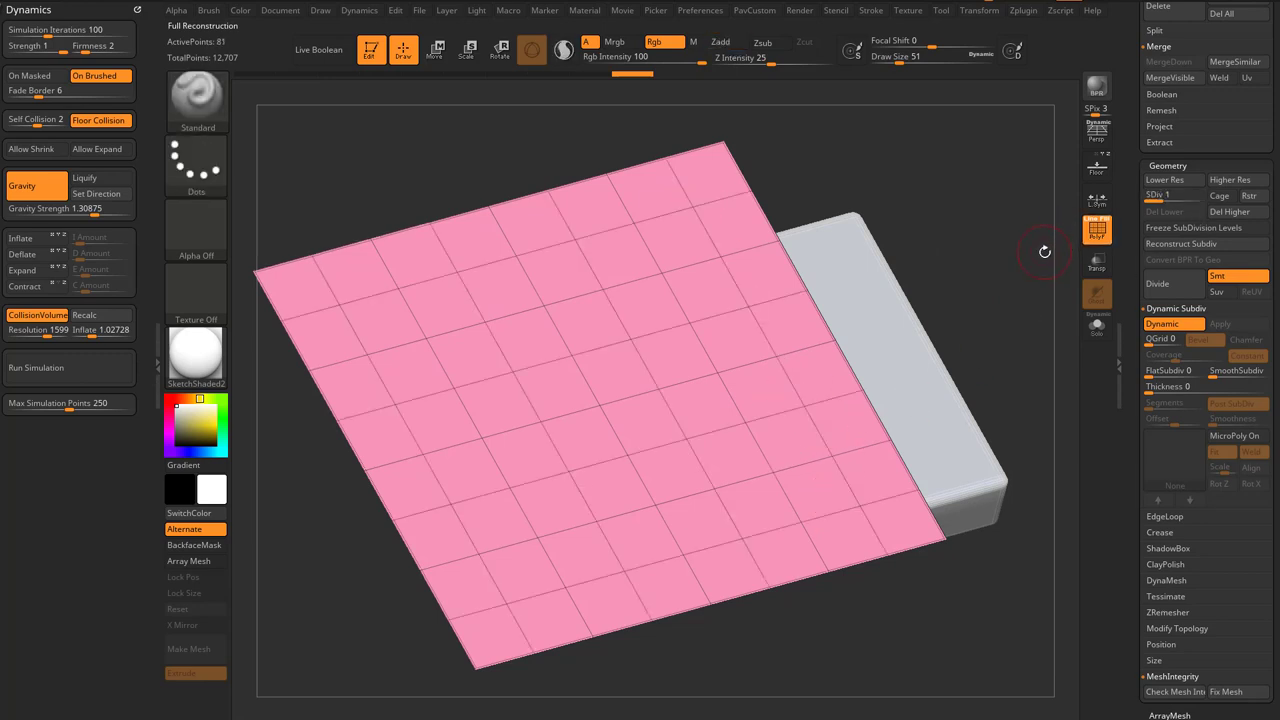
key(d)
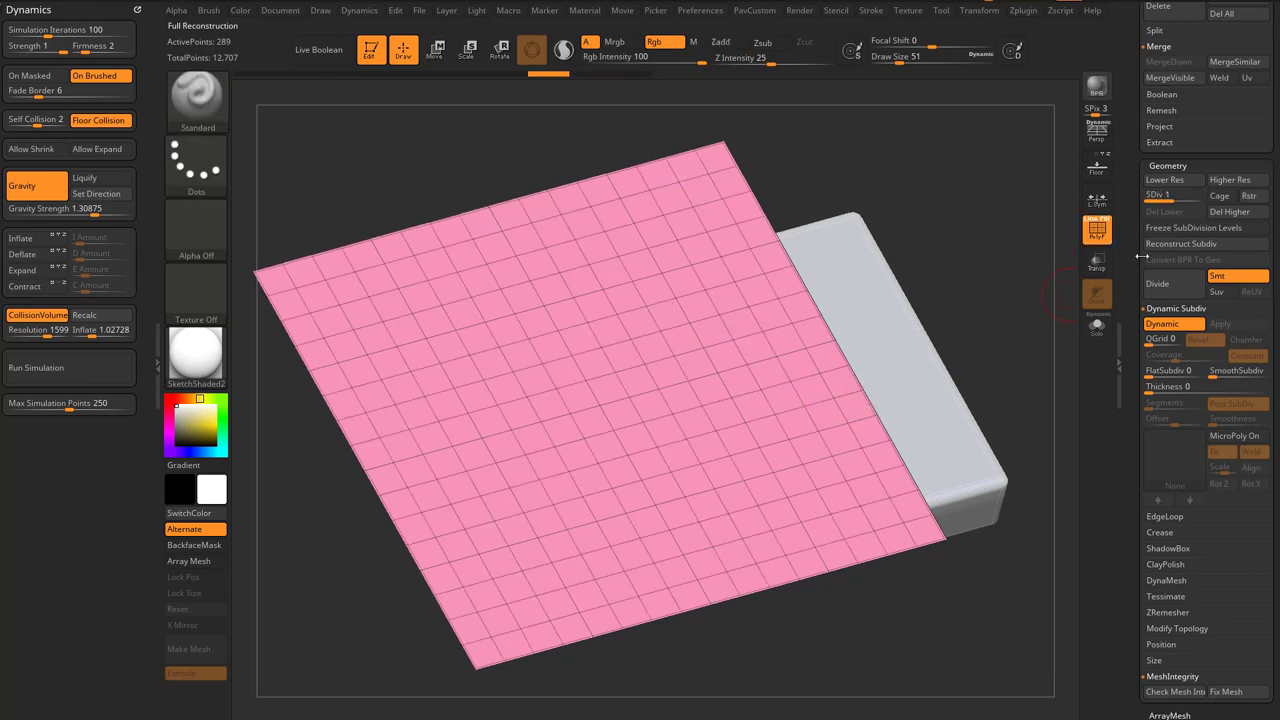
click(1197, 246)
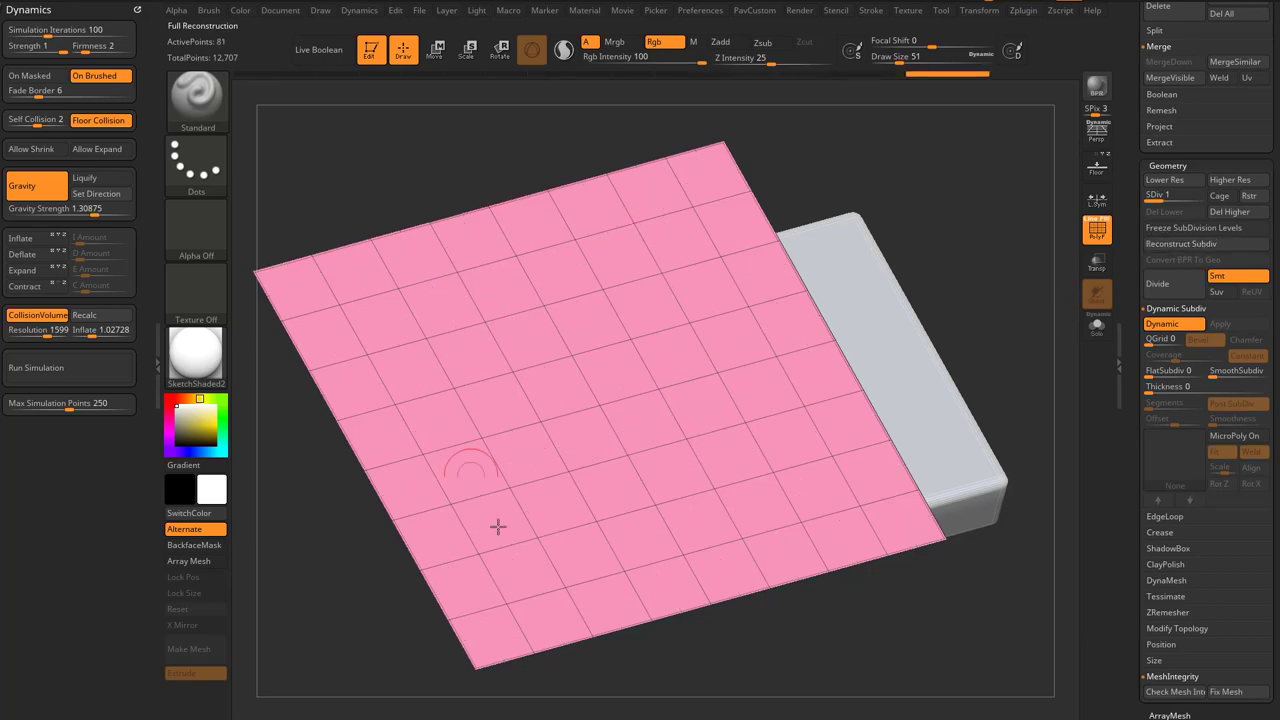
drag(1018, 243, 1045, 289)
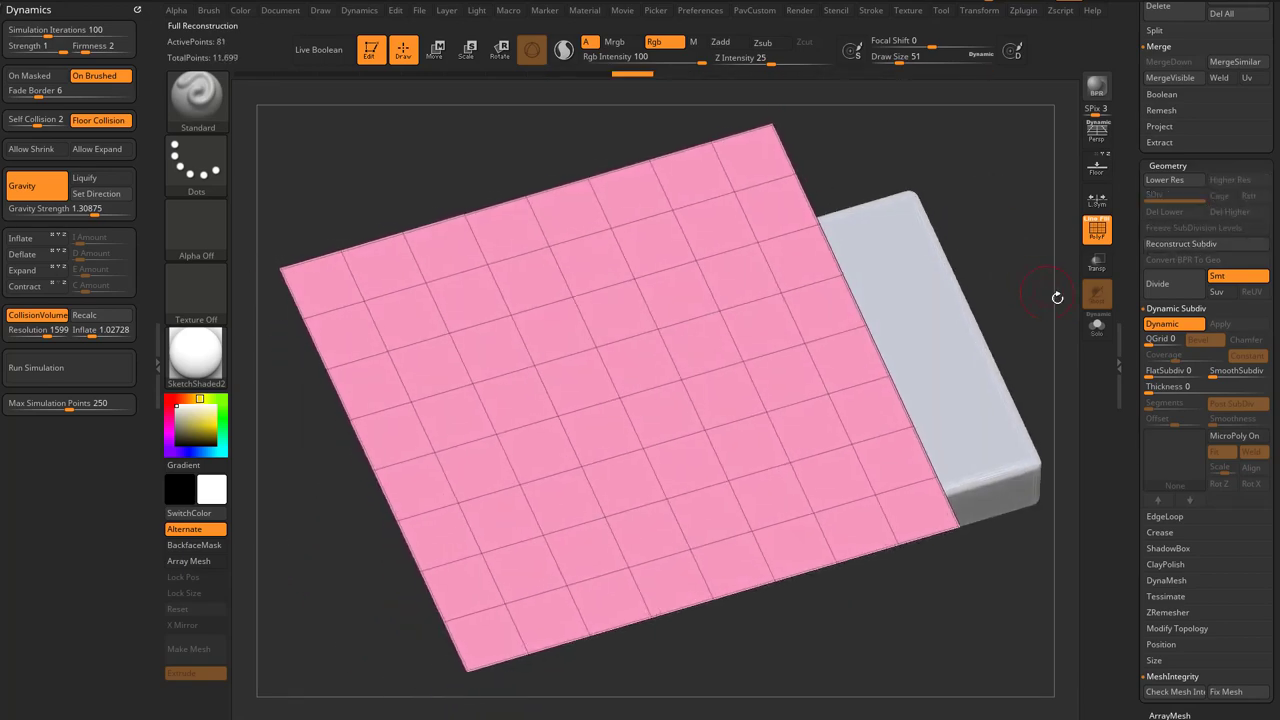
Enable MicroPoly on the 8 by 8 plane with the ComforterSquare mesh
click(1237, 437)
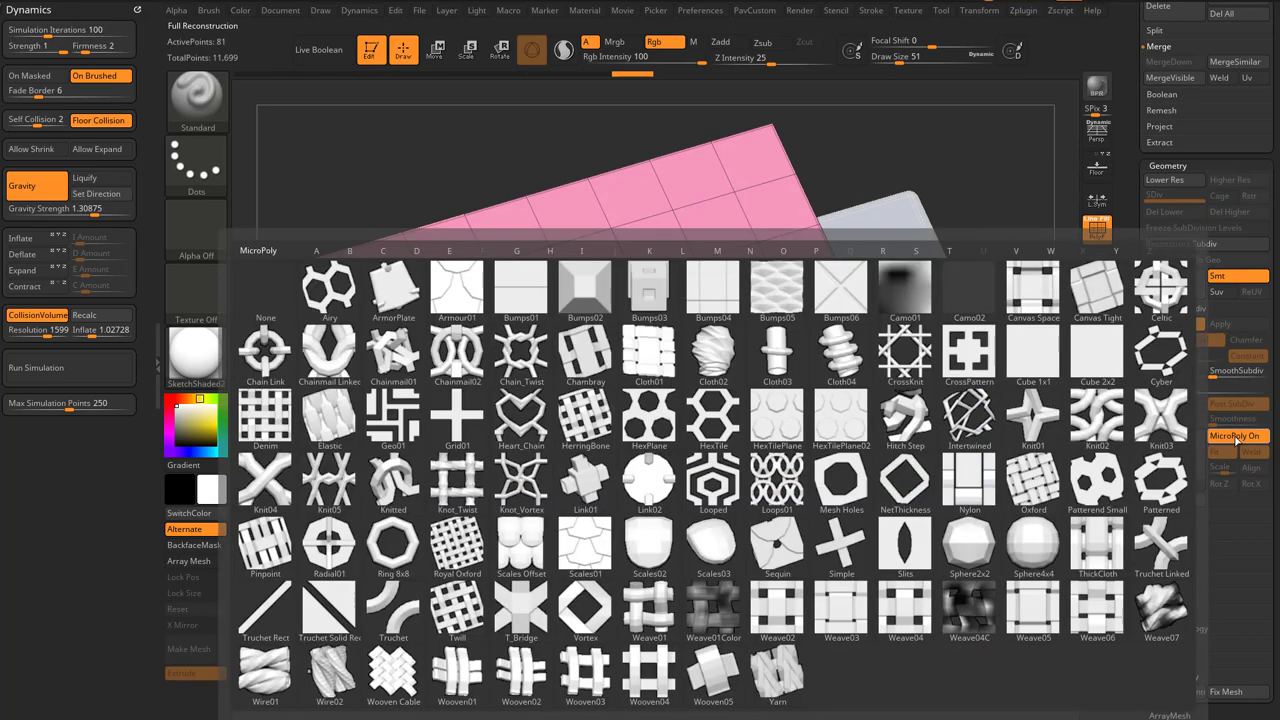
click(1176, 458)
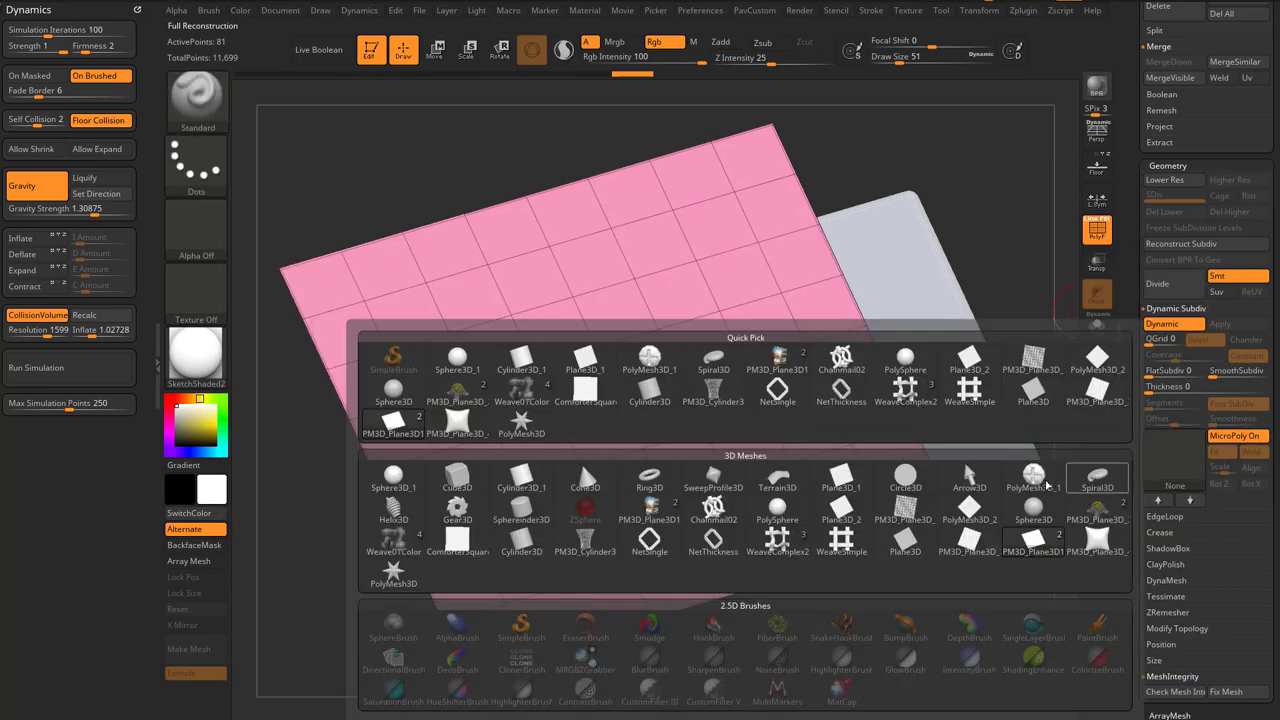
click(456, 545)
drag(1043, 381, 810, 403)
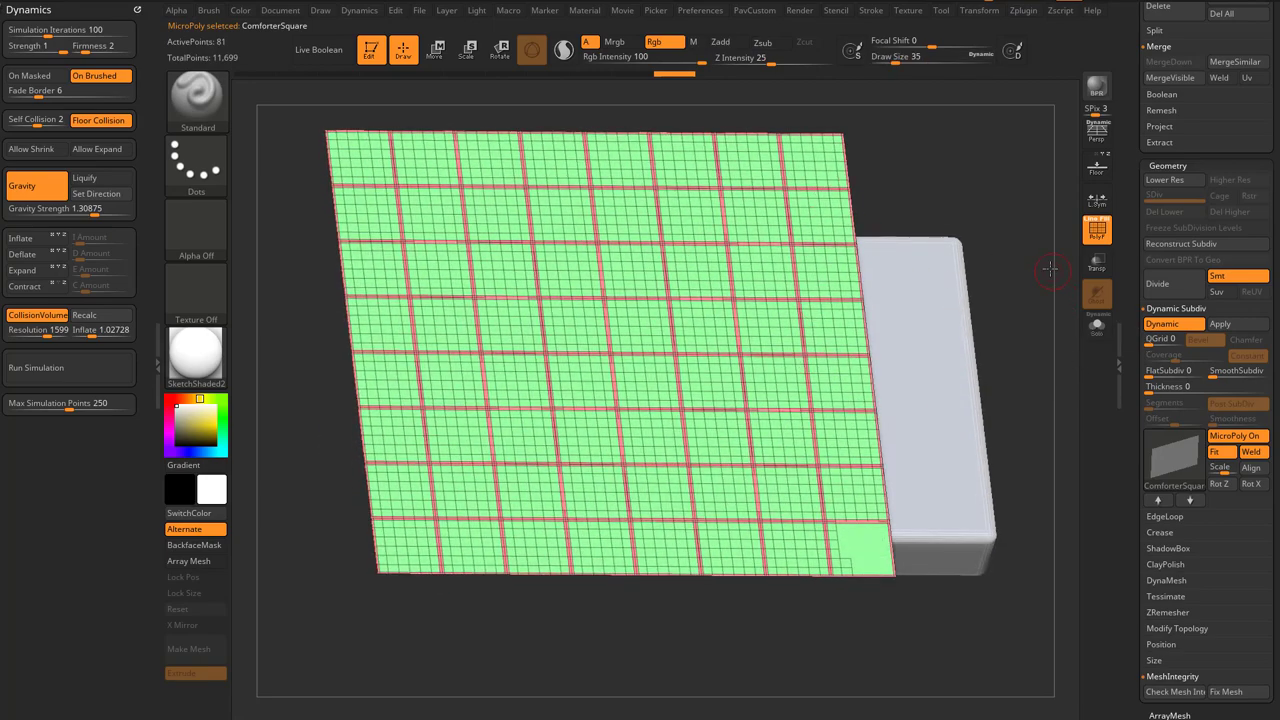
drag(1054, 271, 1046, 269)
drag(966, 216, 1050, 290)
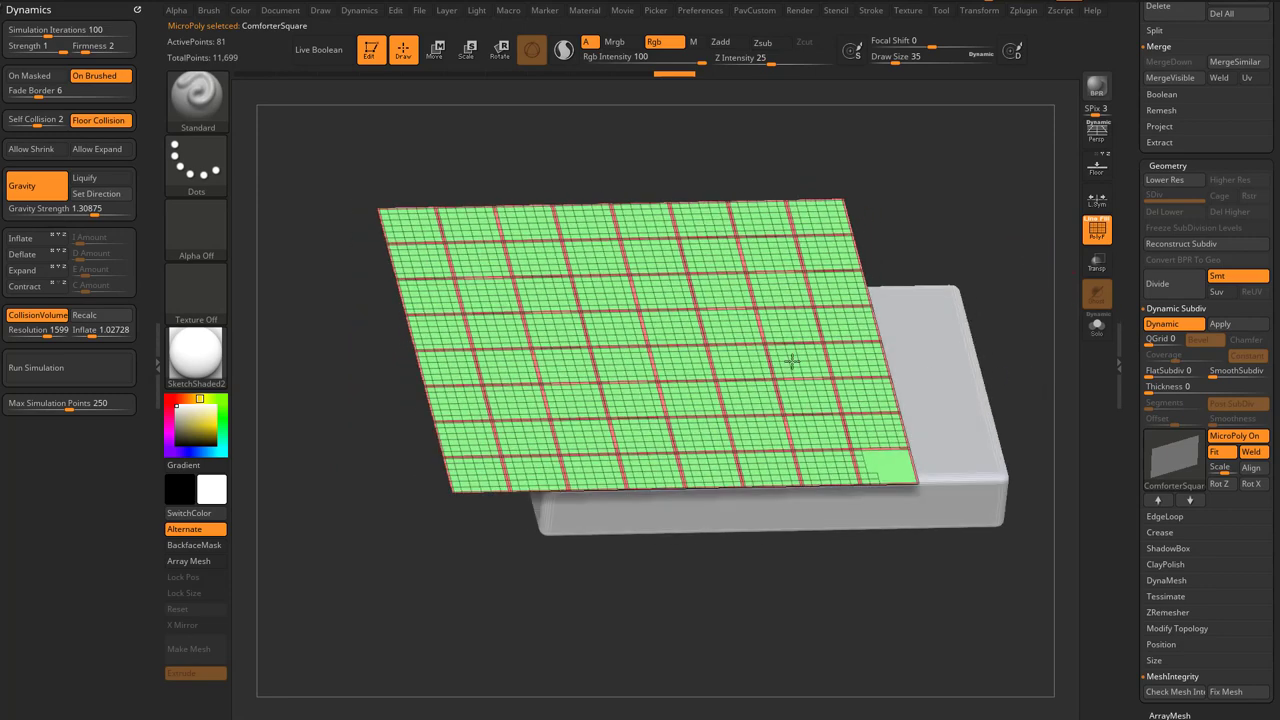
Try draping the MicroPoly plane over the slab with gravity, checking its base mesh with Dynamic Subdiv off, and undo the drape
click(98, 380)
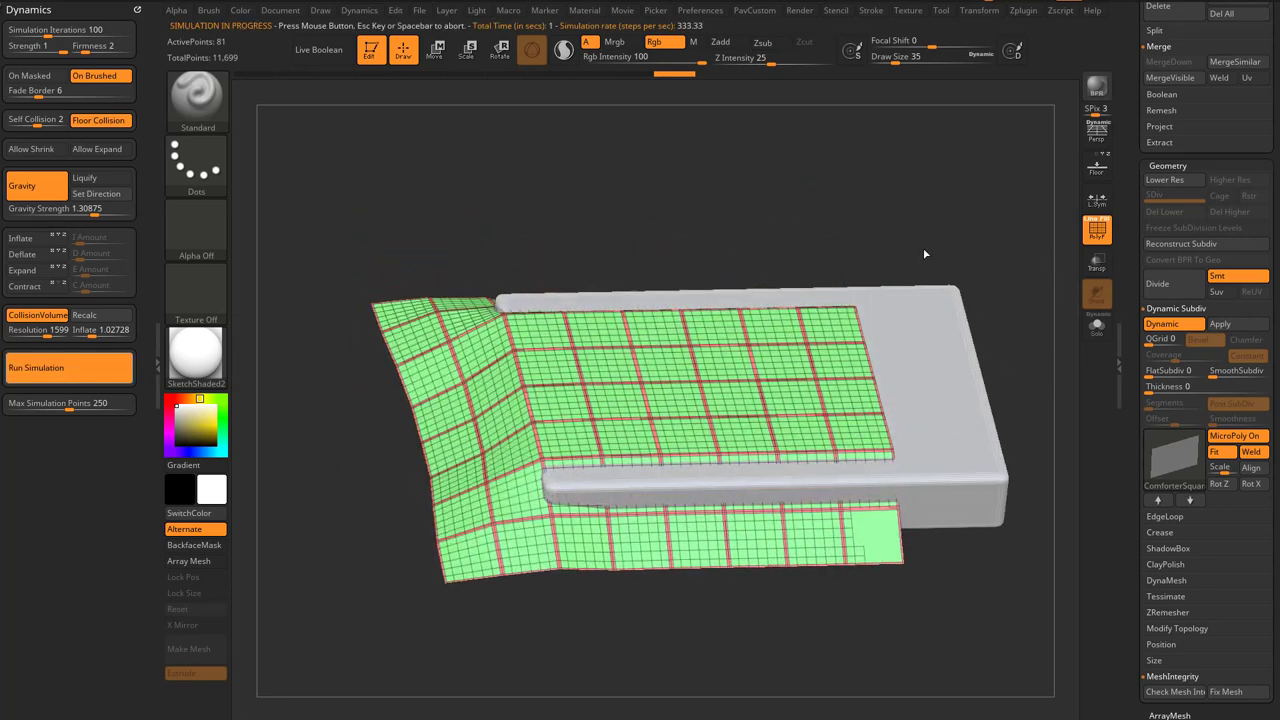
mouse_move(947, 227)
mouse_down()
mouse_move(956, 243)
mouse_move(949, 228)
mouse_up()
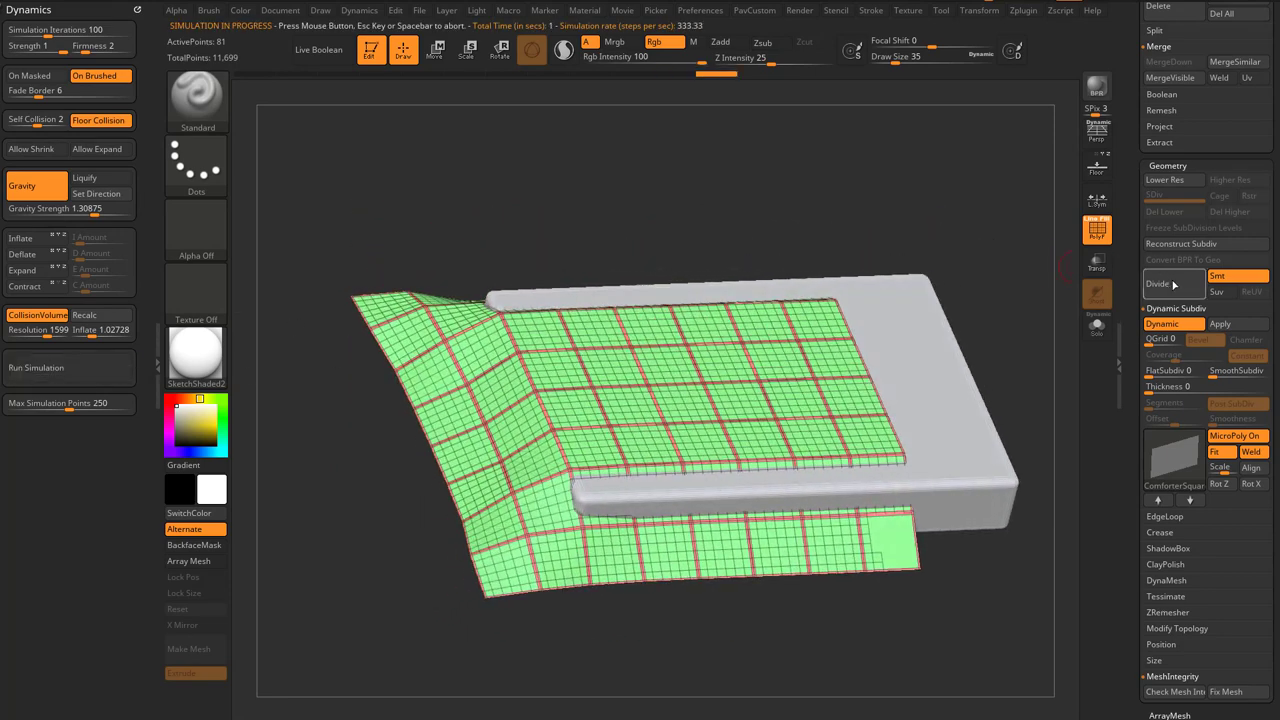
click(1185, 328)
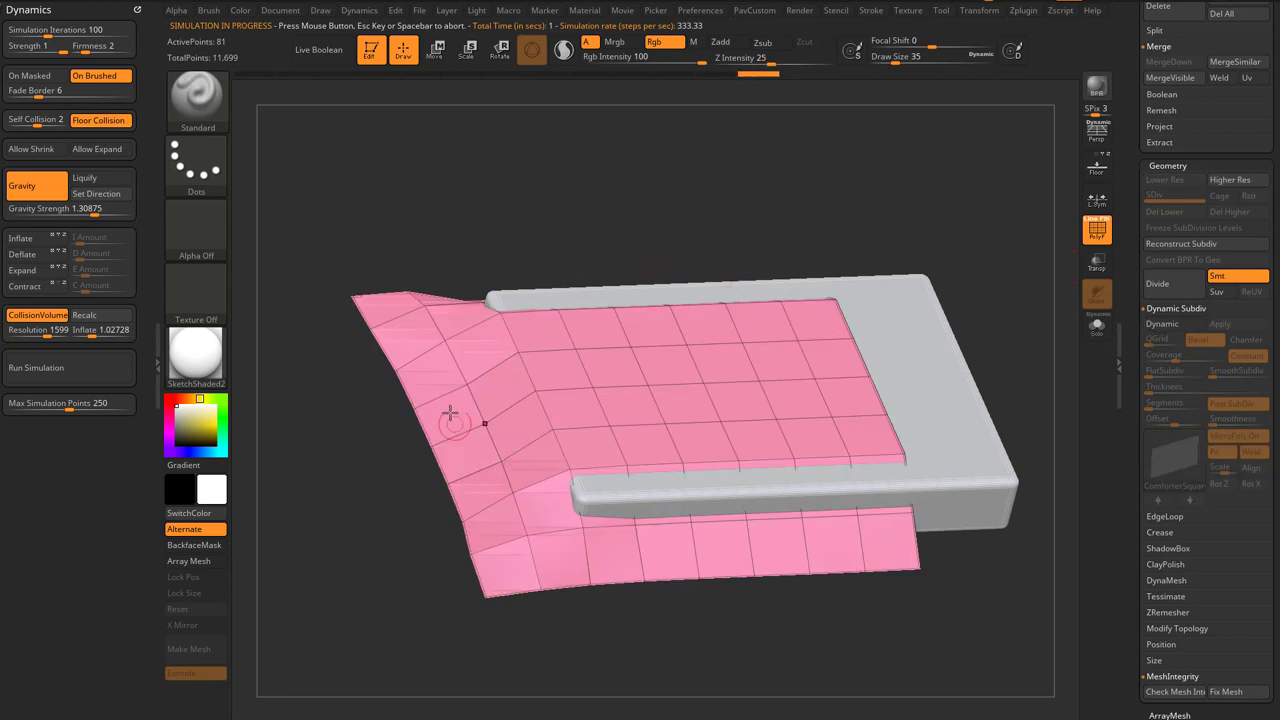
drag(966, 252, 936, 212)
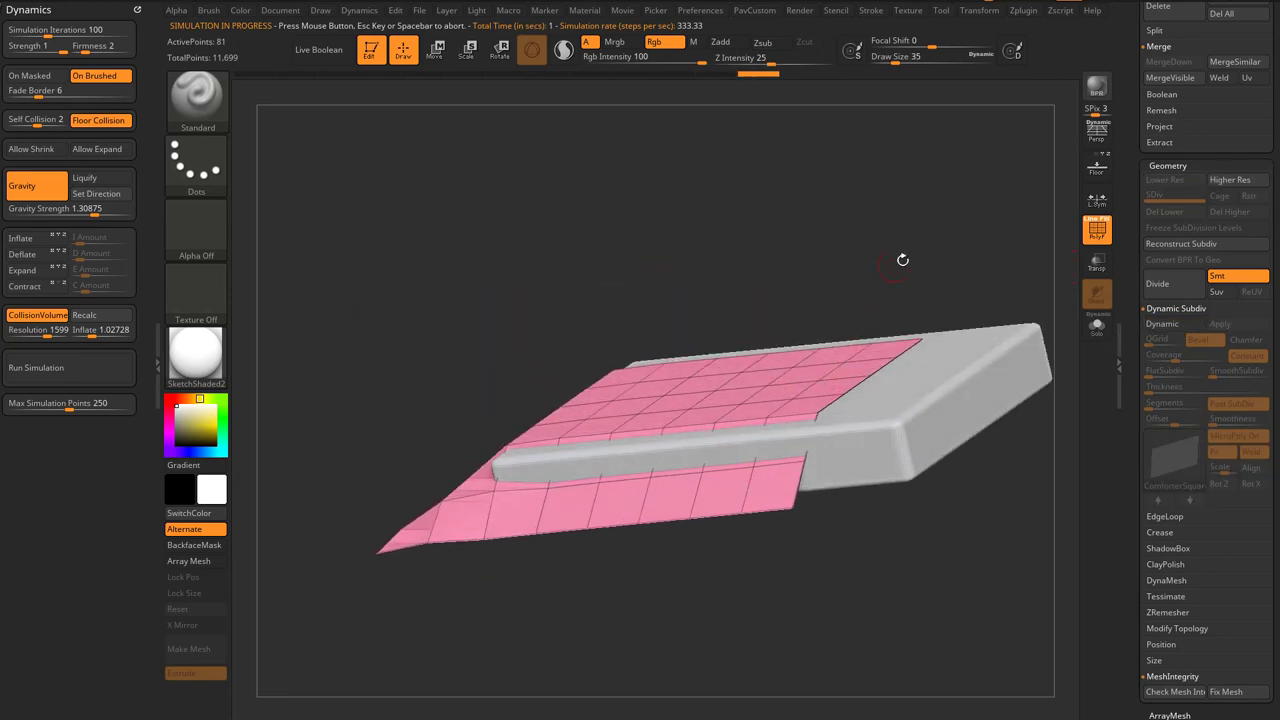
drag(895, 265, 1050, 331)
key(ctrl+z)
key(ctrl+z)
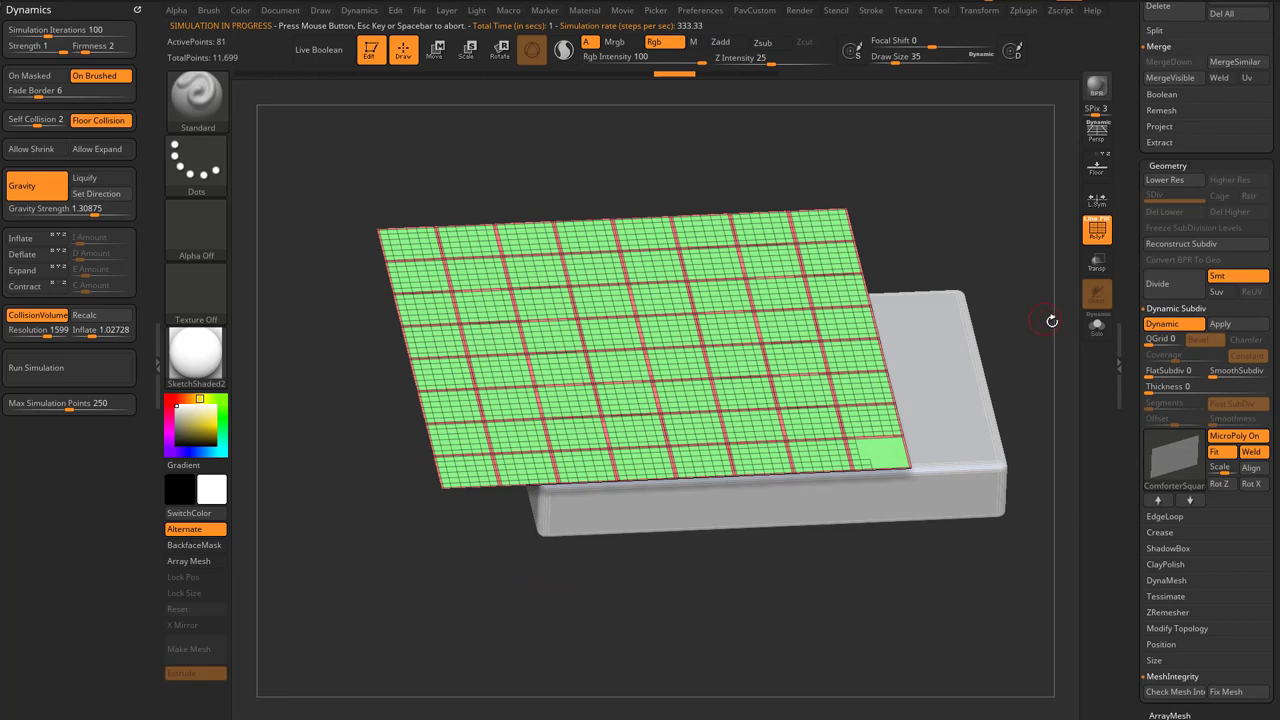
Apply the ComforterSquare MicroPoly to the plane as real geometry and test a pull on it with the Move brush
click(1237, 331)
drag(996, 292, 1016, 335)
key(b)
key(m)
key(v)
mouse_move(740, 403)
mouse_down()
mouse_move(791, 349)
mouse_move(748, 346)
mouse_up()
key(ctrl+z)
Try the gravity simulation on the converted comforter plane and undo it
drag(970, 281, 935, 283)
click(78, 364)
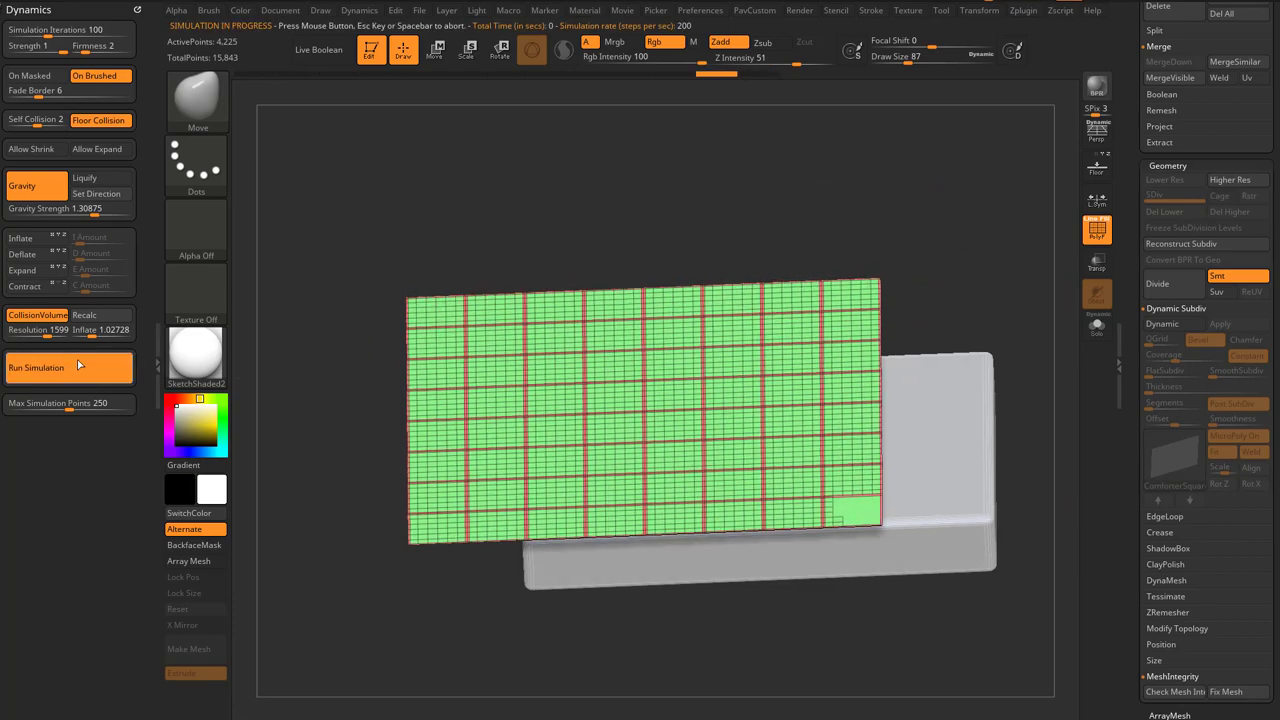
mouse_move(941, 248)
mouse_down()
mouse_move(1010, 289)
mouse_move(970, 284)
mouse_move(979, 273)
mouse_move(953, 266)
mouse_up()
key(ctrl+z)
drag(1012, 357, 1034, 280)
Turn Dynamic Subdiv on for the comforter with MicroPoly off and set its Thickness to 0.00927
click(1168, 325)
drag(1073, 324, 1042, 399)
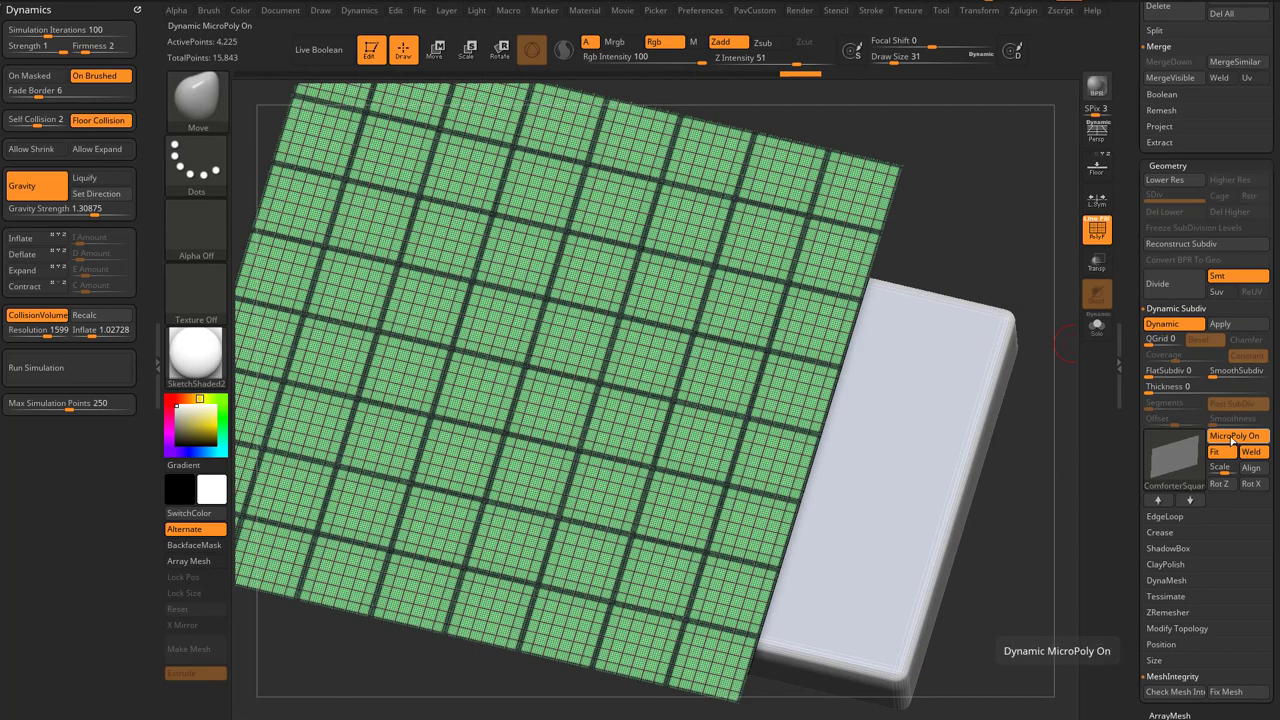
click(1235, 437)
drag(1174, 387, 1185, 387)
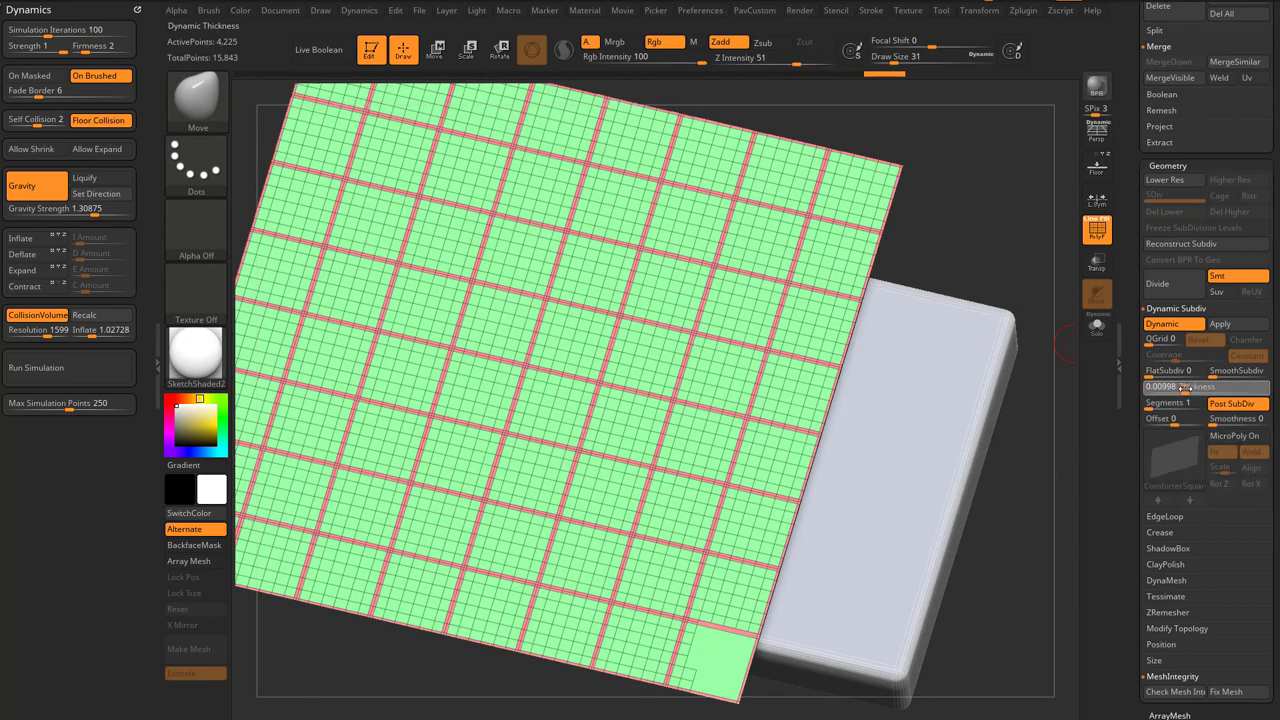
drag(1057, 474, 891, 400)
alt+drag(962, 288, 993, 277)
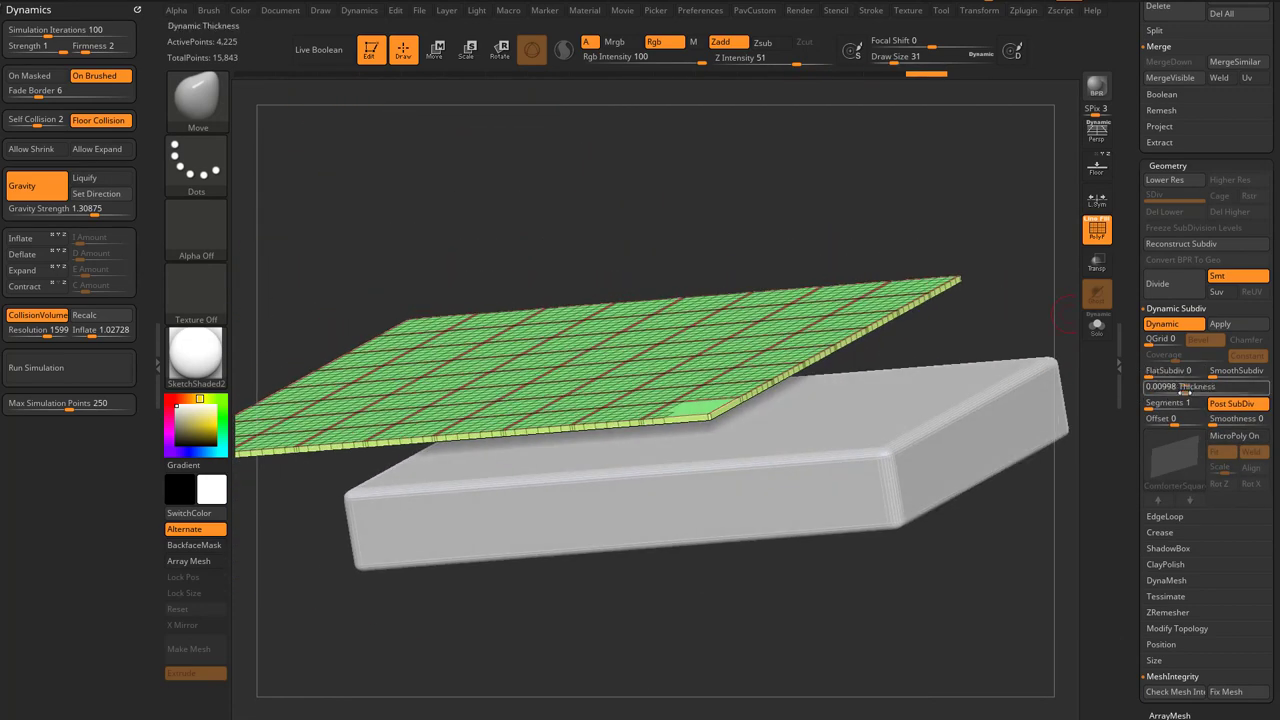
drag(1181, 391, 1184, 390)
Set the brush draw size to 20
mouse_move(1000, 323)
mouse_down()
mouse_move(1038, 306)
mouse_move(1053, 334)
mouse_up()
key(s)
click(1006, 328)
key(s)
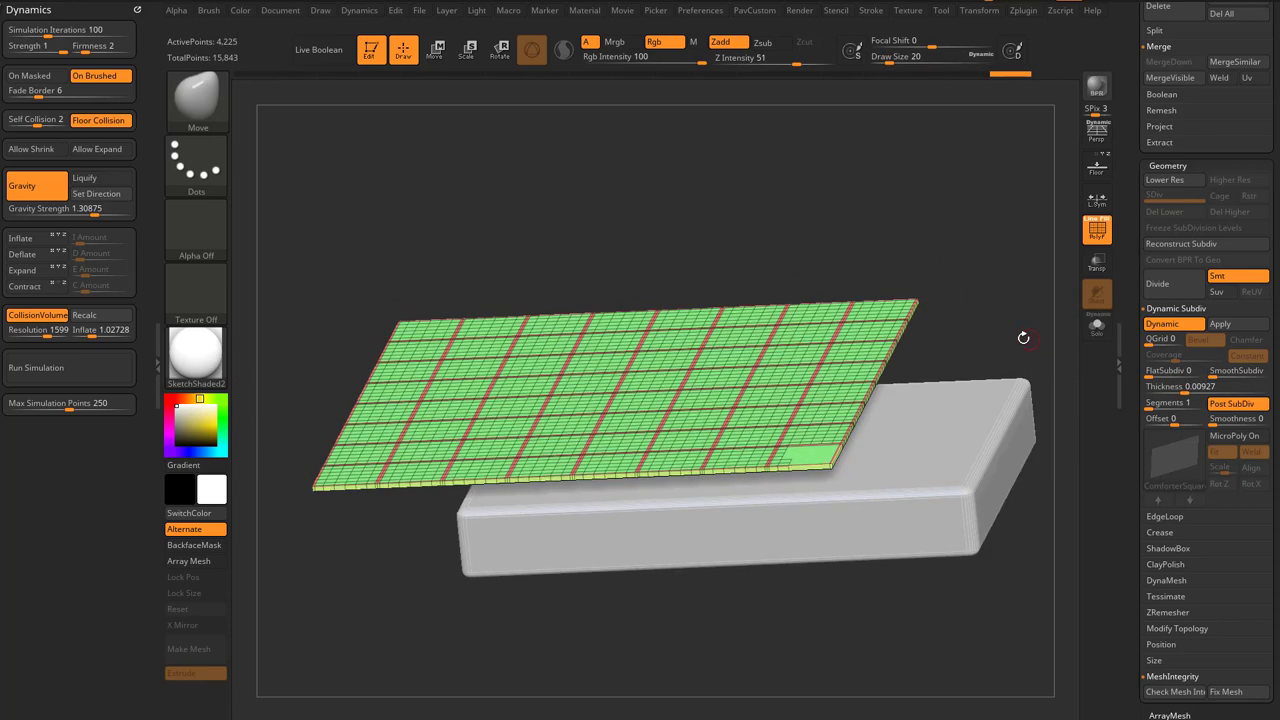
Try running the simulation with Inflate at amount 1 in place of Gravity, and undo it
drag(452, 238, 428, 198)
click(34, 191)
click(81, 368)
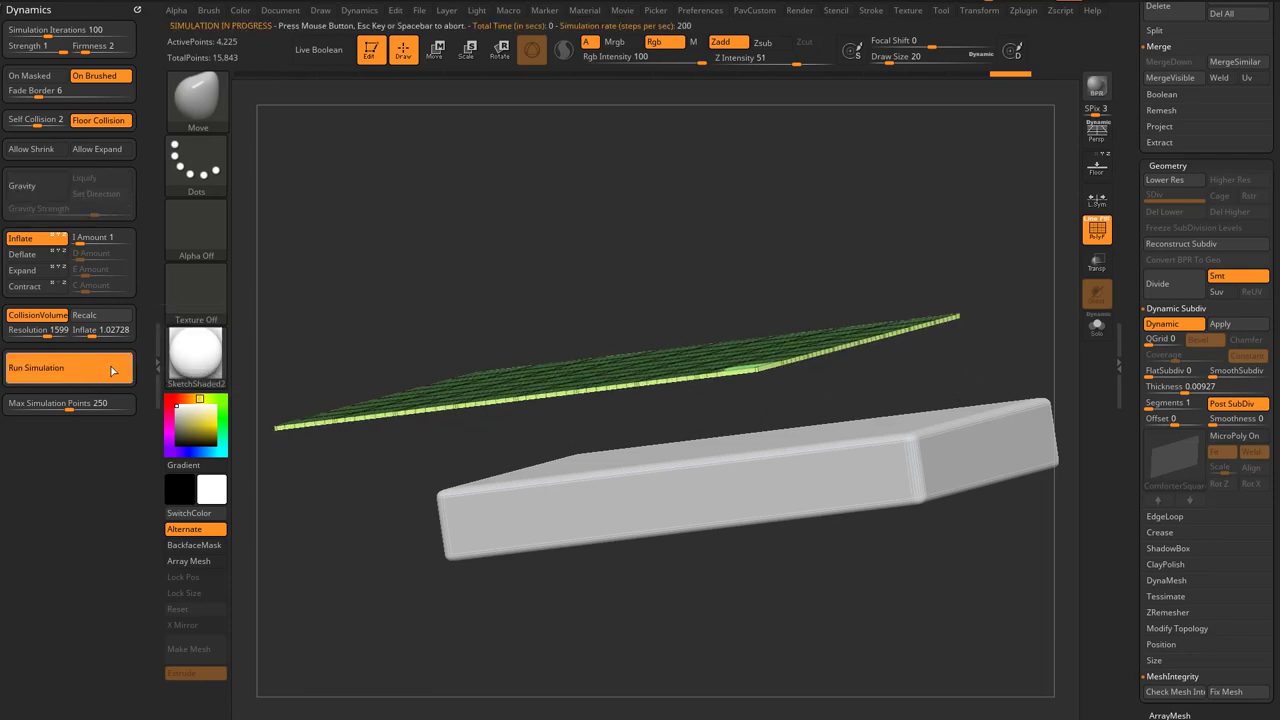
drag(795, 591, 795, 603)
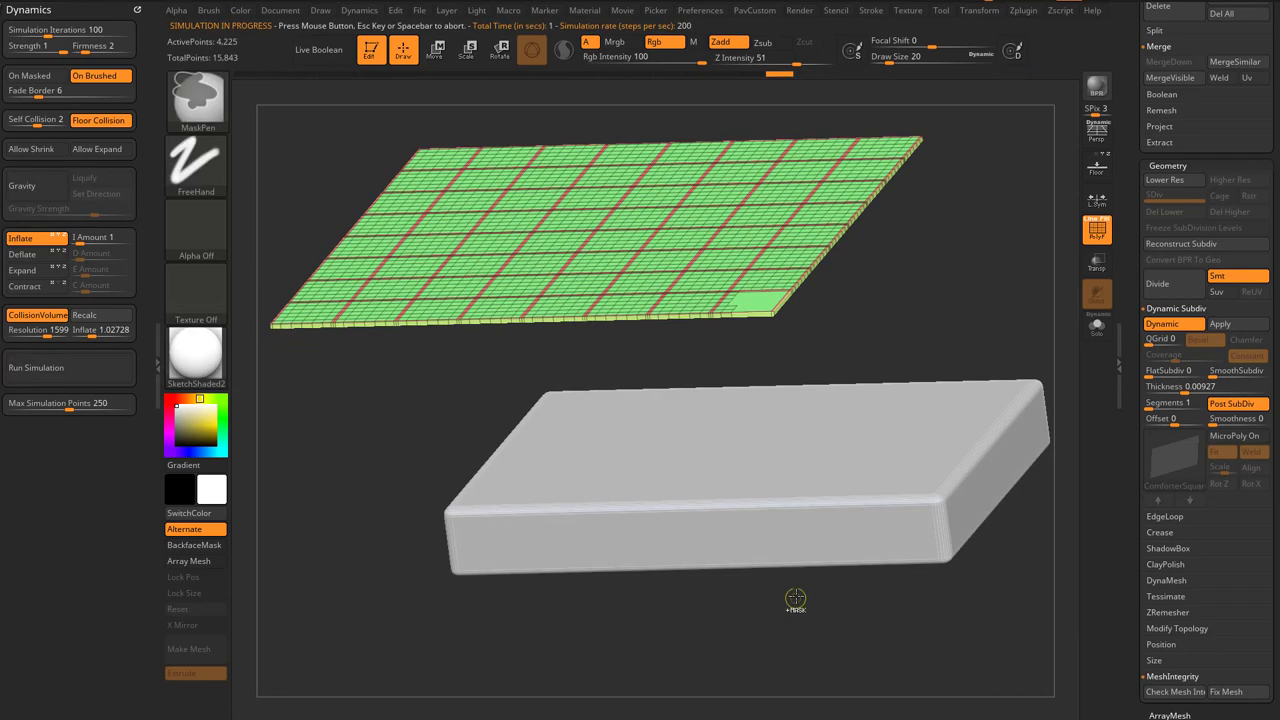
key(ctrl+z)
Check the comforter without its thickness by switching Dynamic Subdiv off and back on
click(1165, 326)
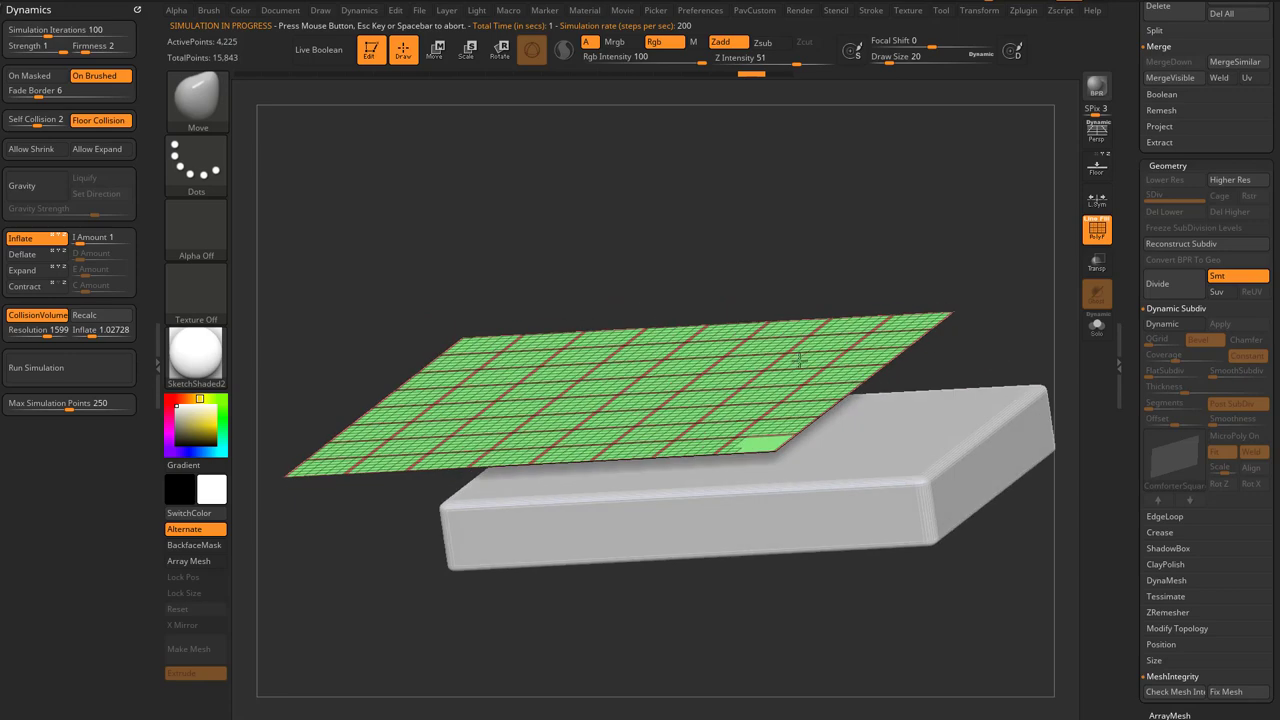
drag(645, 315, 745, 357)
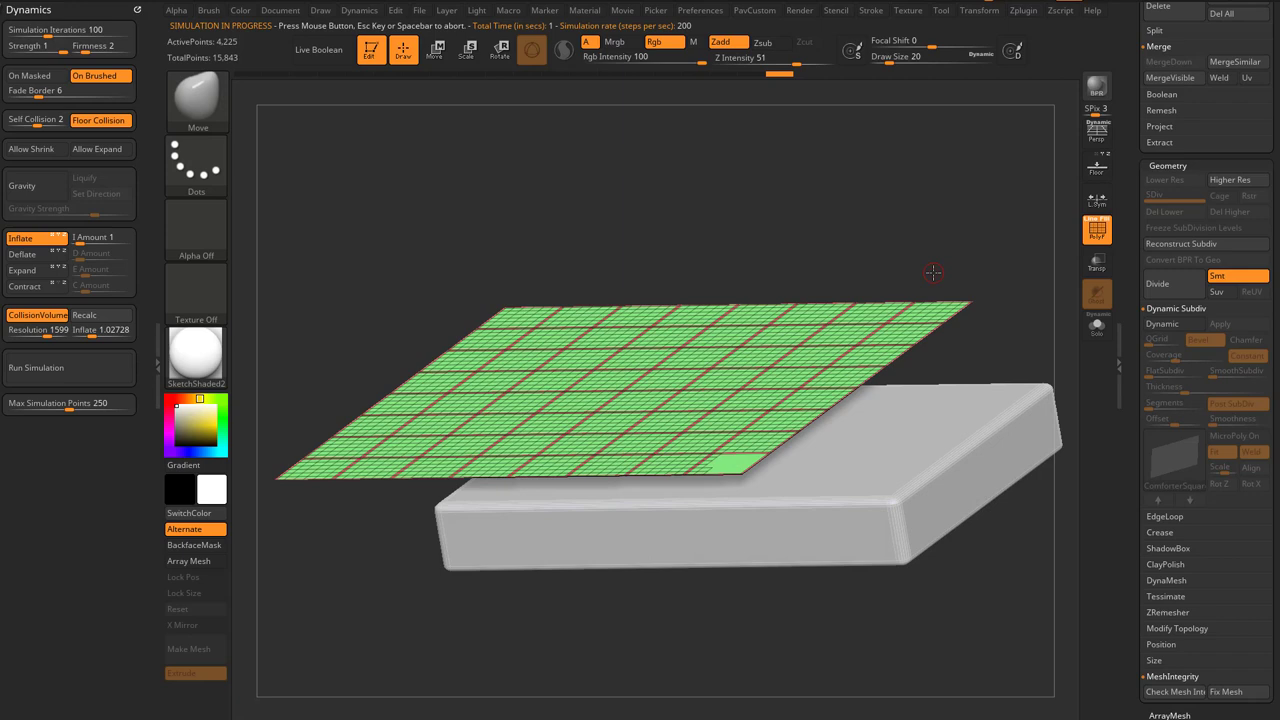
click(1188, 329)
Switch the simulation back to Gravity and run it to drape the thickened comforter over the slab
drag(950, 257, 1005, 269)
click(80, 370)
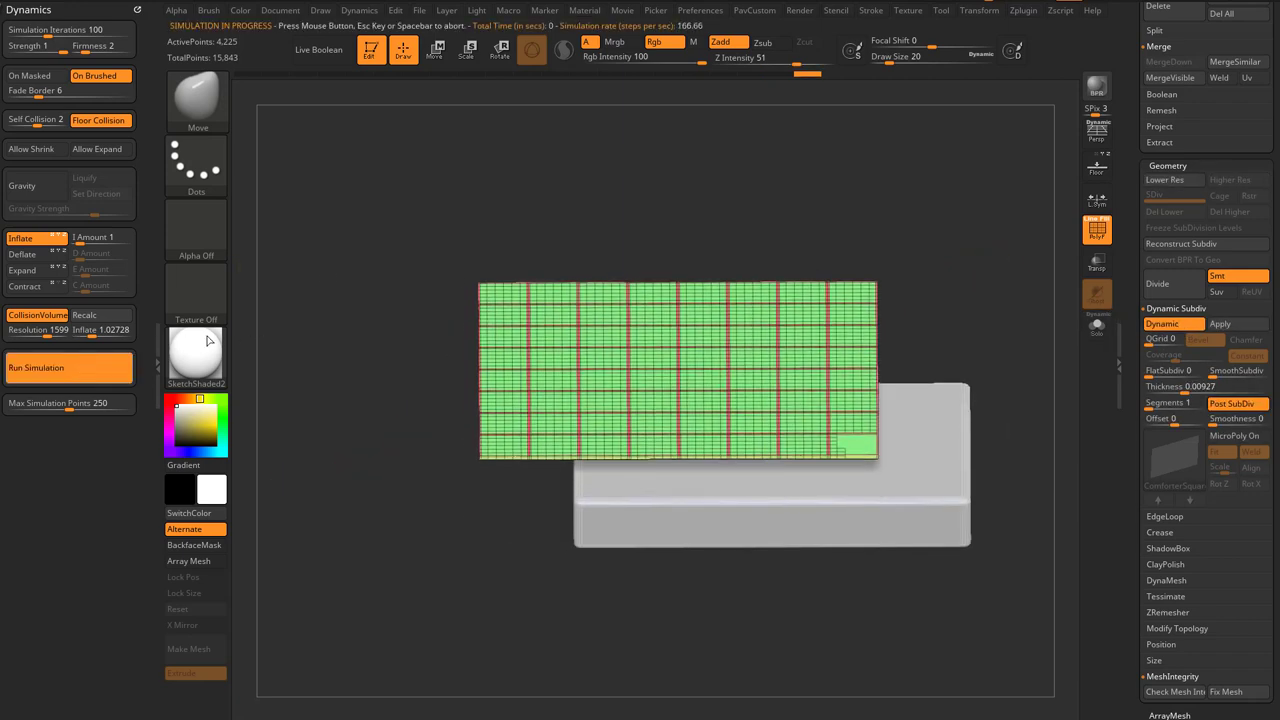
click(30, 186)
click(40, 367)
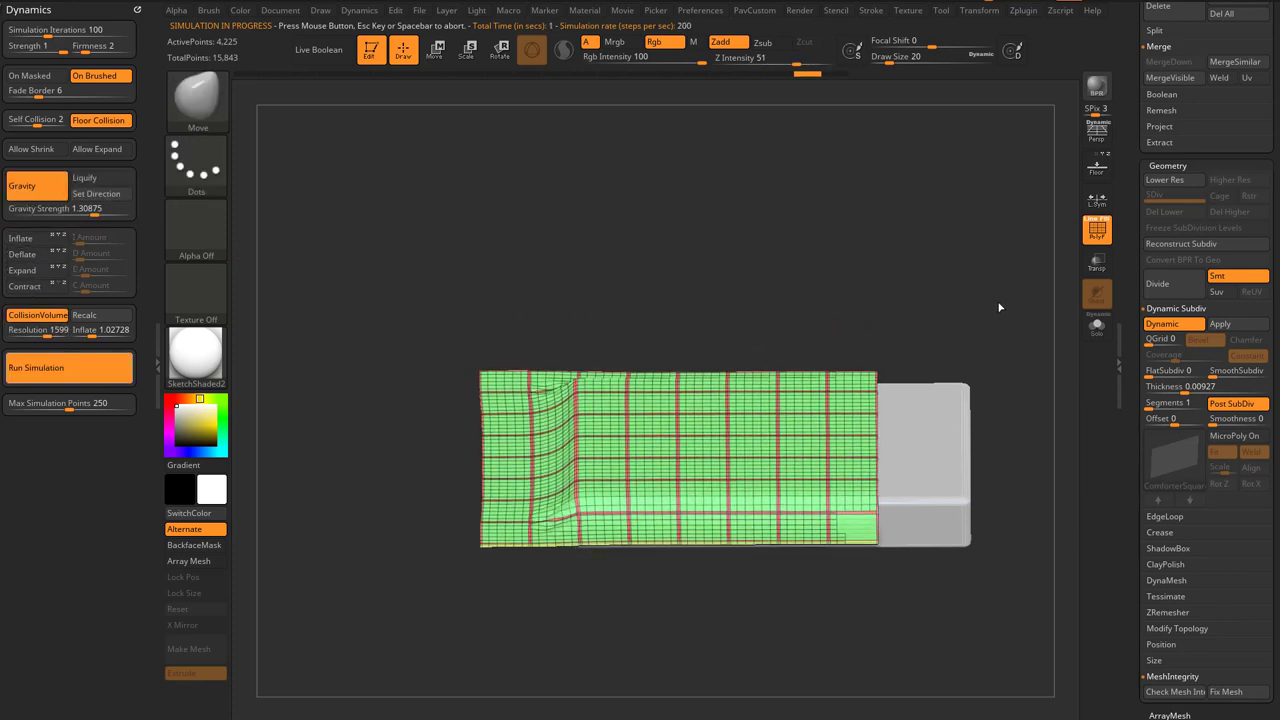
mouse_move(995, 319)
mouse_down()
mouse_move(976, 321)
mouse_move(1053, 306)
mouse_move(1078, 326)
mouse_up()
Hide the polygon frame and pull the comforter's edge back into bunched folds with the ClothHook brush at draw size 338
key(b)
key(c)
key(h)
click(1097, 232)
key(s)
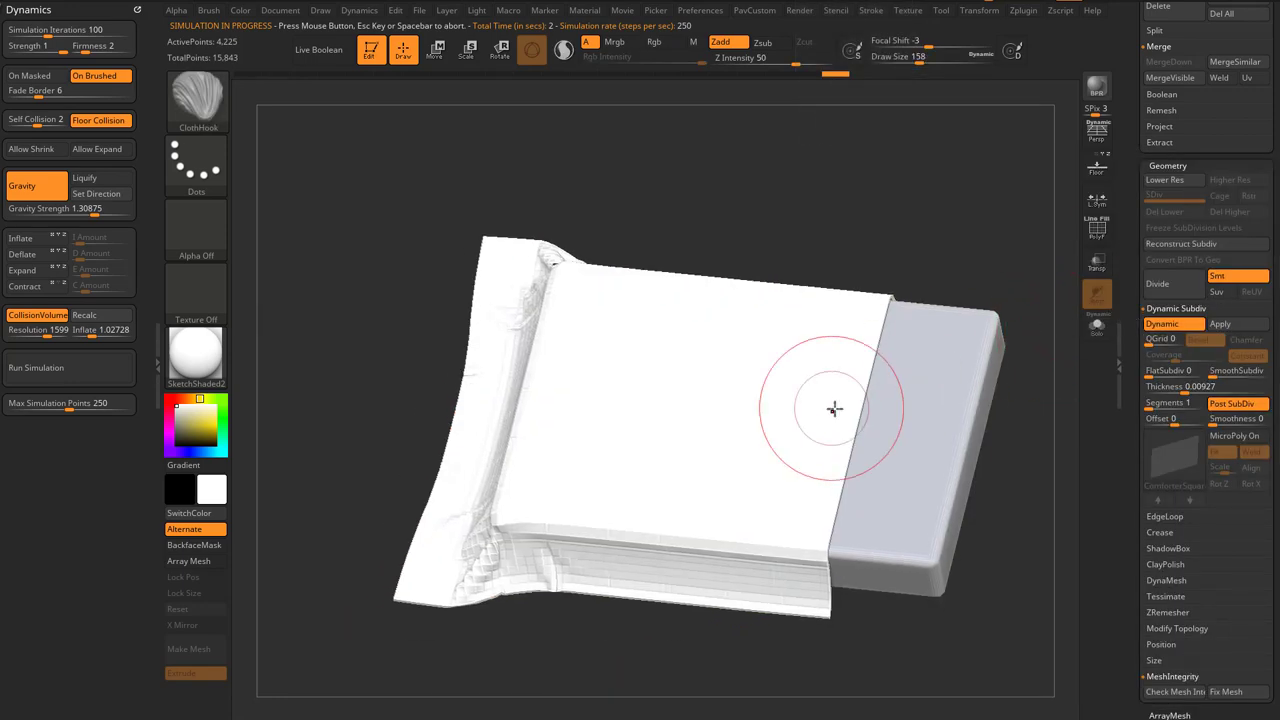
drag(855, 409, 834, 409)
key(s)
drag(861, 359, 857, 303)
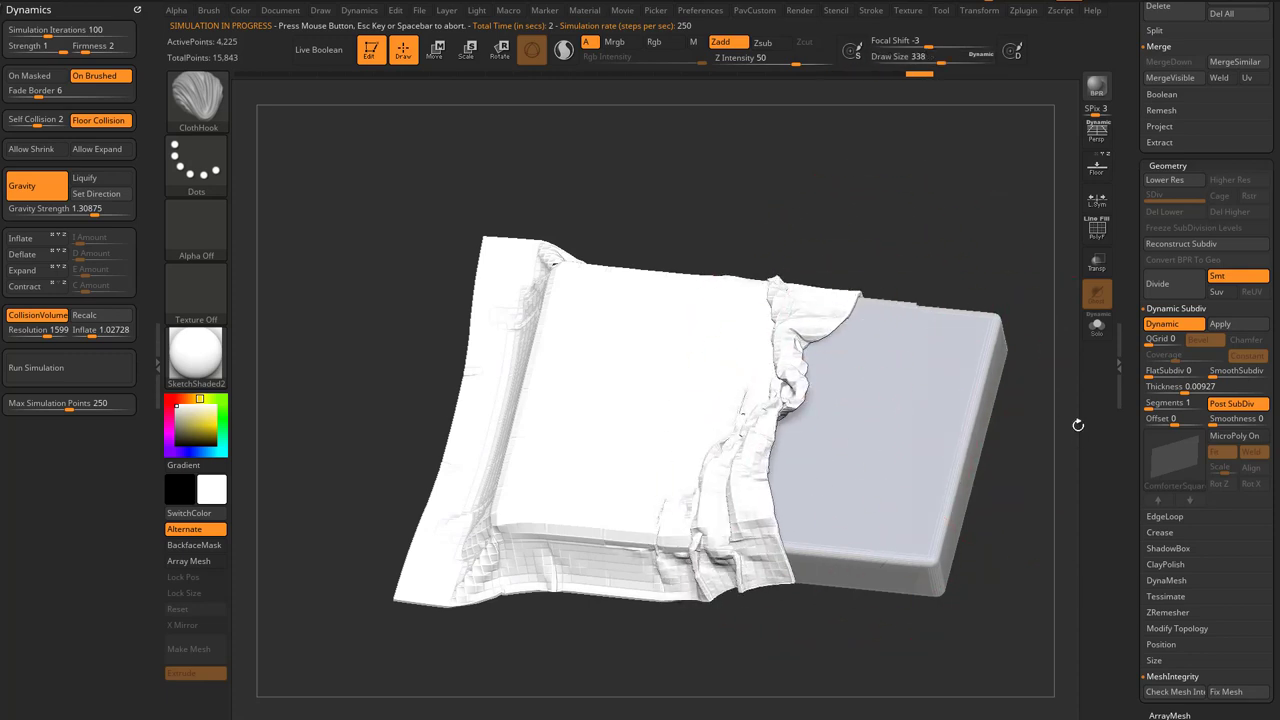
Run the gravity simulation again to settle the comforter's pulled-back folds on the slab
drag(1077, 437, 1052, 378)
click(103, 374)
mouse_move(856, 240)
mouse_down()
mouse_move(923, 309)
mouse_move(919, 377)
mouse_move(977, 323)
mouse_move(998, 354)
mouse_move(1040, 347)
mouse_move(1060, 377)
mouse_up()
Raise SmoothSubdiv to preview the comforter smoothed and switch the material to StartupMaterial
key(s)
drag(1215, 371, 1230, 374)
mouse_move(1029, 391)
mouse_down()
mouse_move(1043, 330)
mouse_move(1026, 387)
mouse_move(993, 322)
mouse_move(987, 391)
mouse_move(1006, 366)
mouse_move(1023, 397)
mouse_up()
click(207, 358)
click(282, 320)
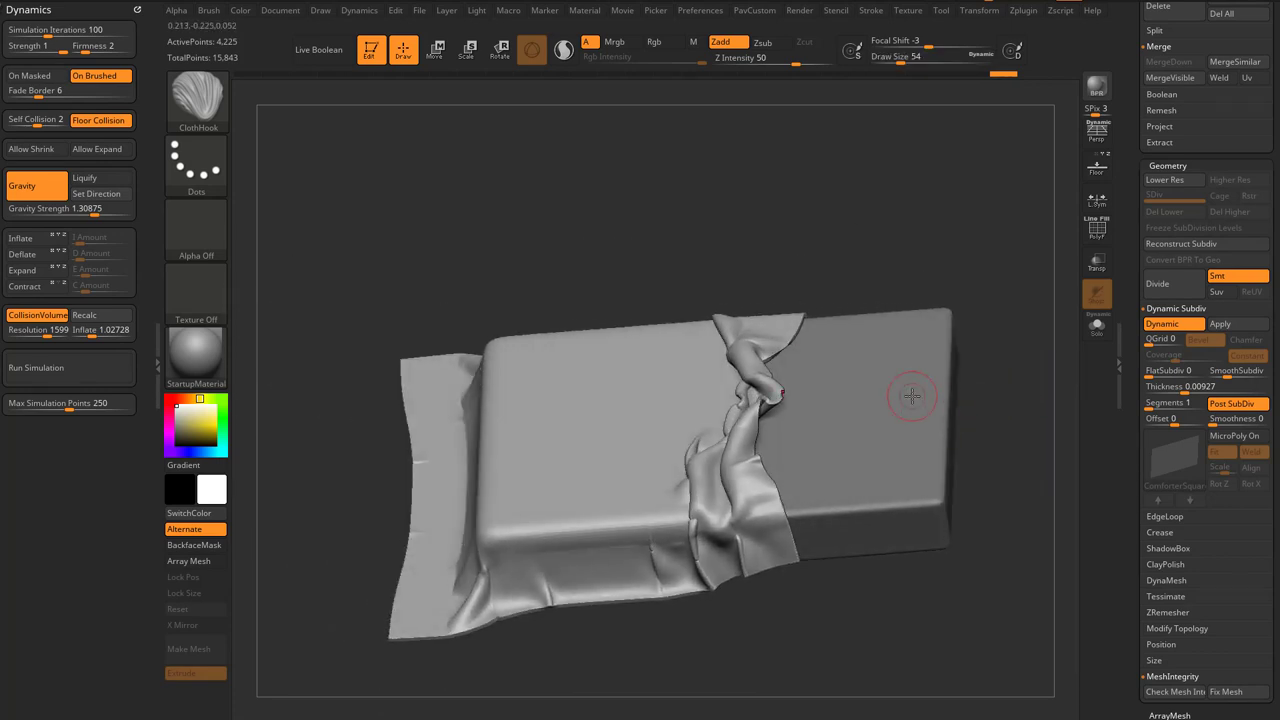
Show the polygon frame, lower SmoothSubdiv again and apply the dynamic thickness to the comforter mesh
click(1097, 232)
drag(1028, 382, 1074, 405)
drag(1227, 377, 1208, 377)
alt+drag(1012, 431, 928, 413)
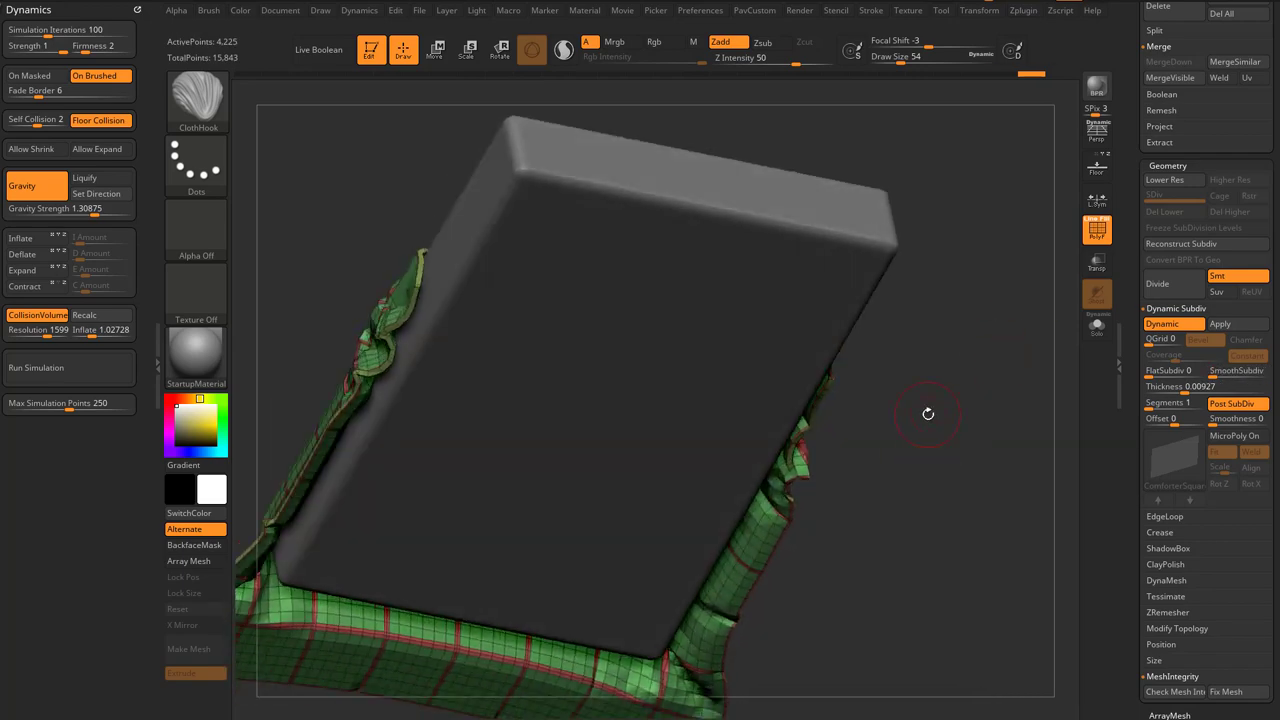
drag(983, 226, 1040, 330)
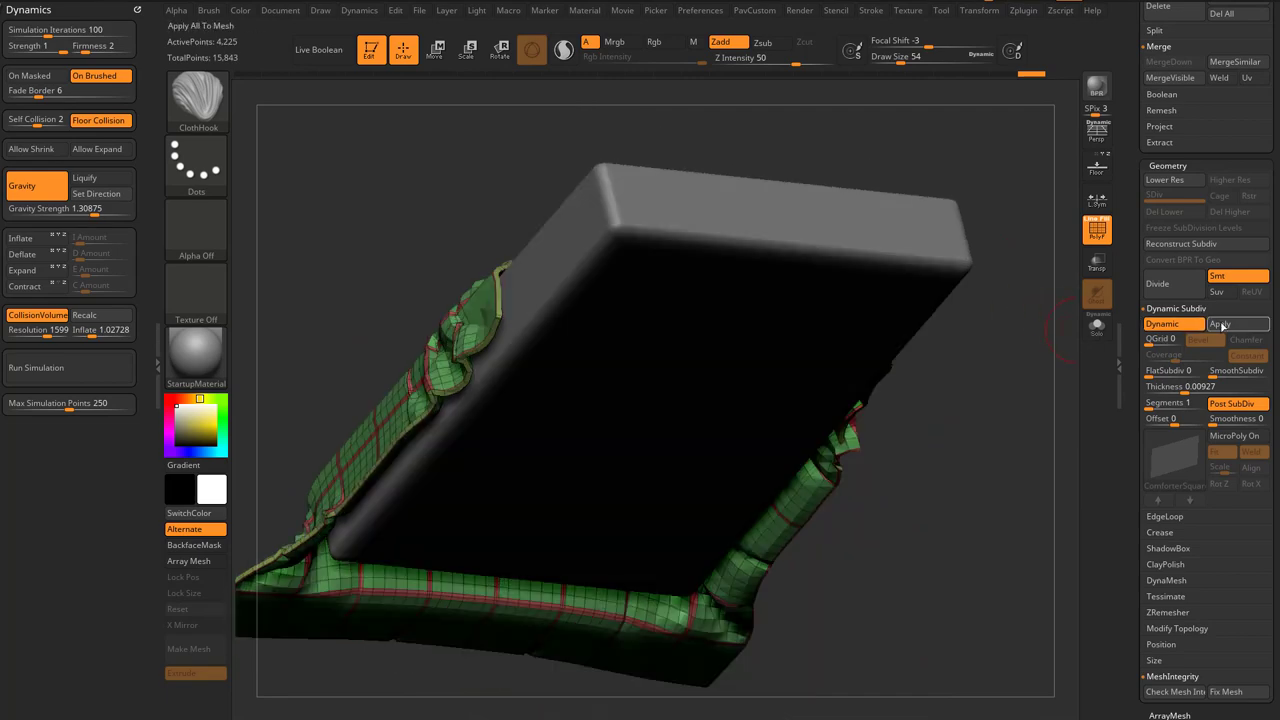
click(1219, 324)
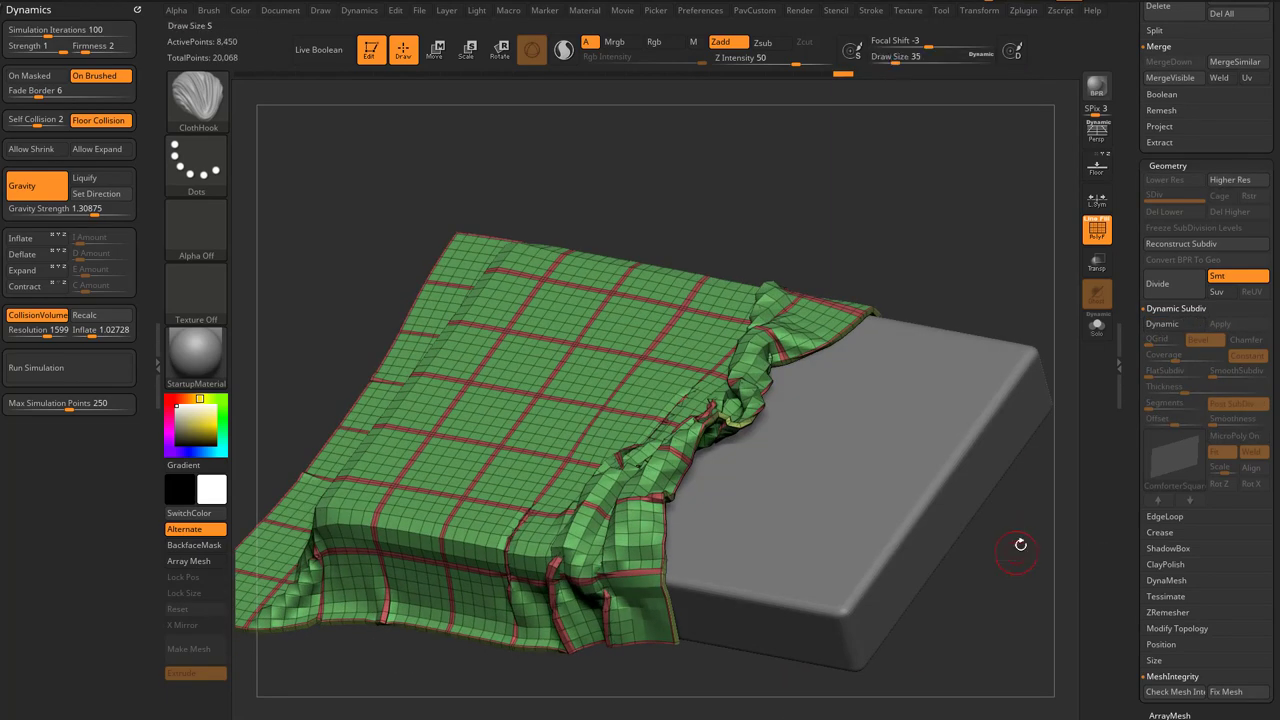
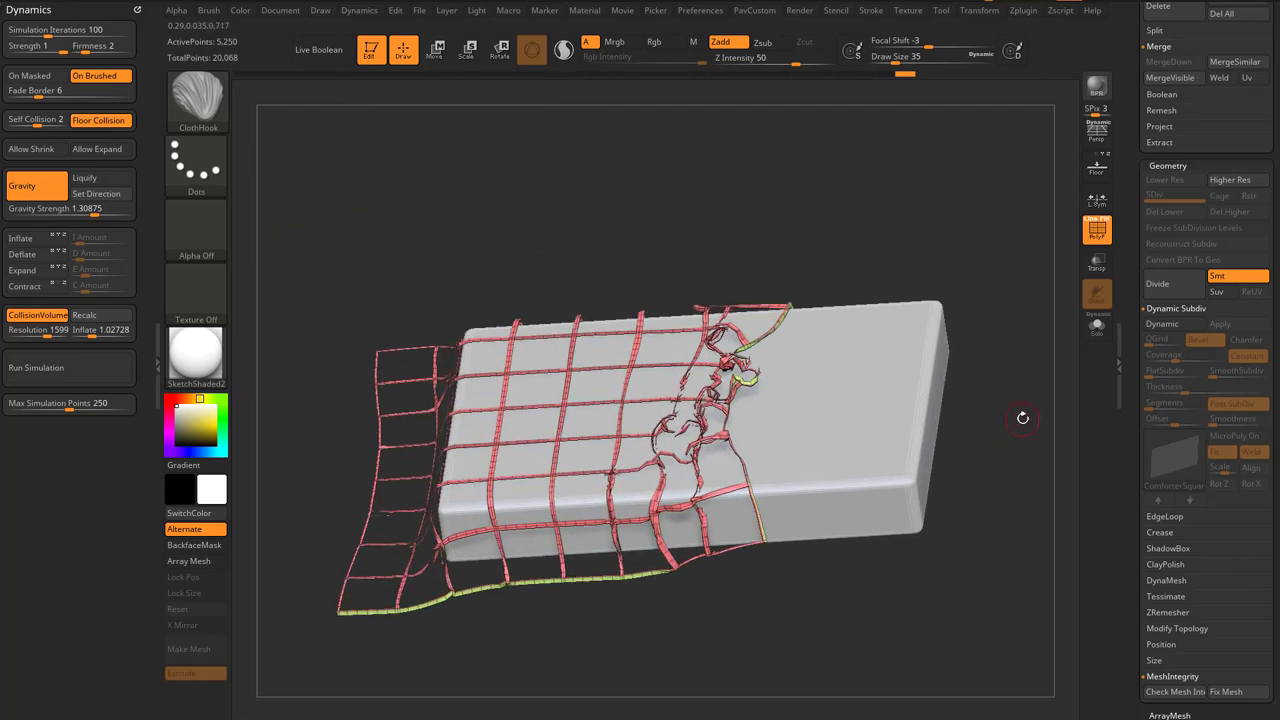
Assign the visible seam strips to one polygroup, and invert the visibility to group the square panels into another
key(ctrl)
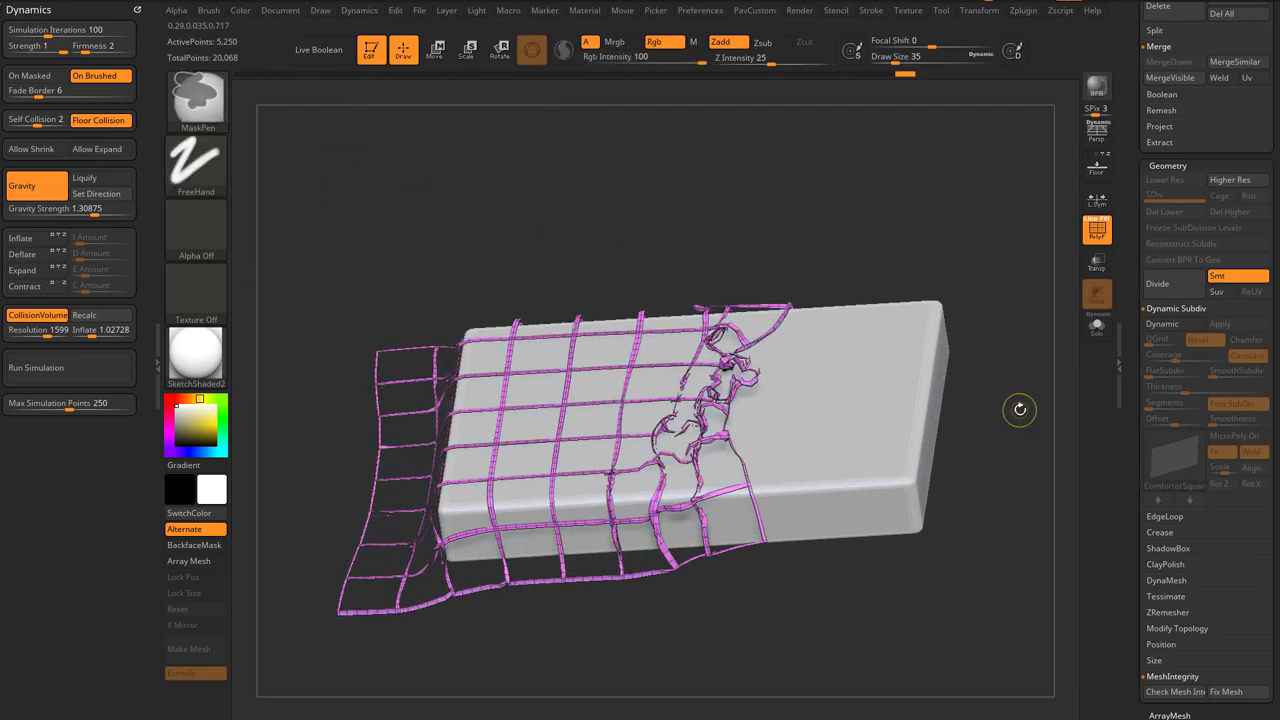
ctrl+shift+drag(990, 235, 1026, 273)
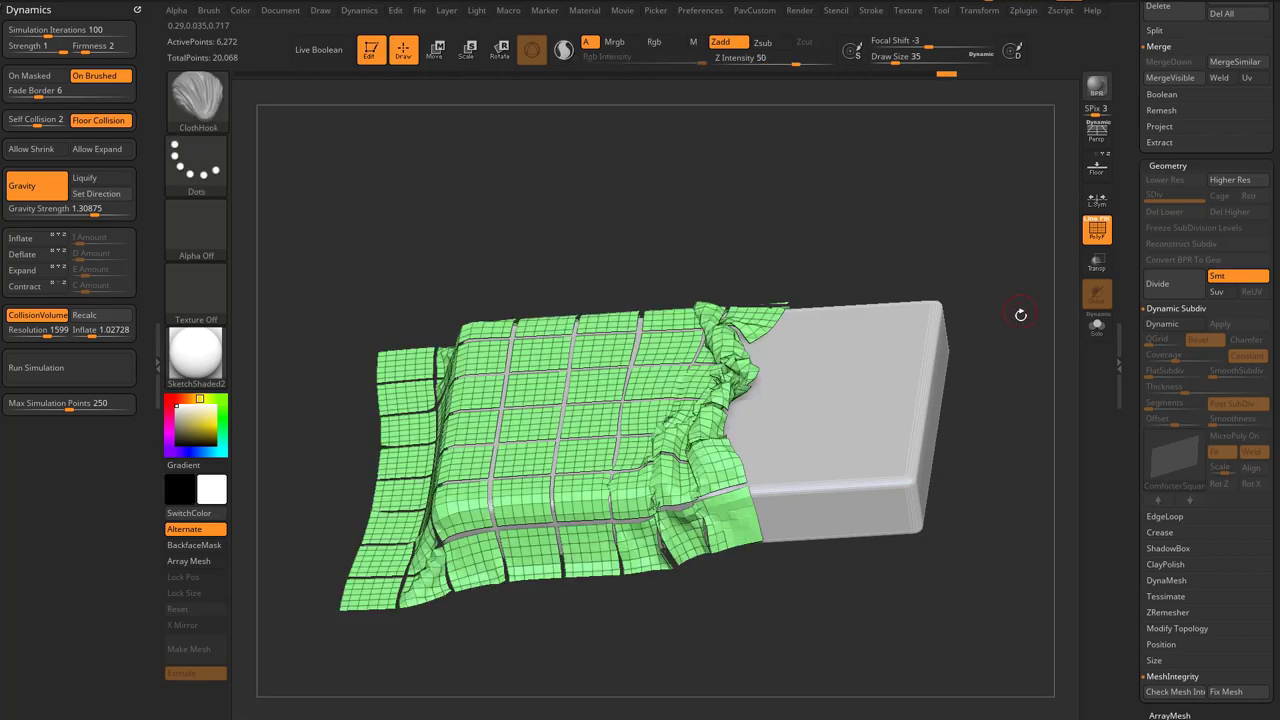
mouse_move(1030, 346)
mouse_down()
mouse_move(992, 198)
mouse_move(1028, 397)
mouse_move(1021, 257)
mouse_move(1030, 331)
mouse_move(1012, 340)
mouse_move(1001, 286)
mouse_move(1038, 446)
mouse_move(1037, 422)
mouse_up()
key(ctrl+w)
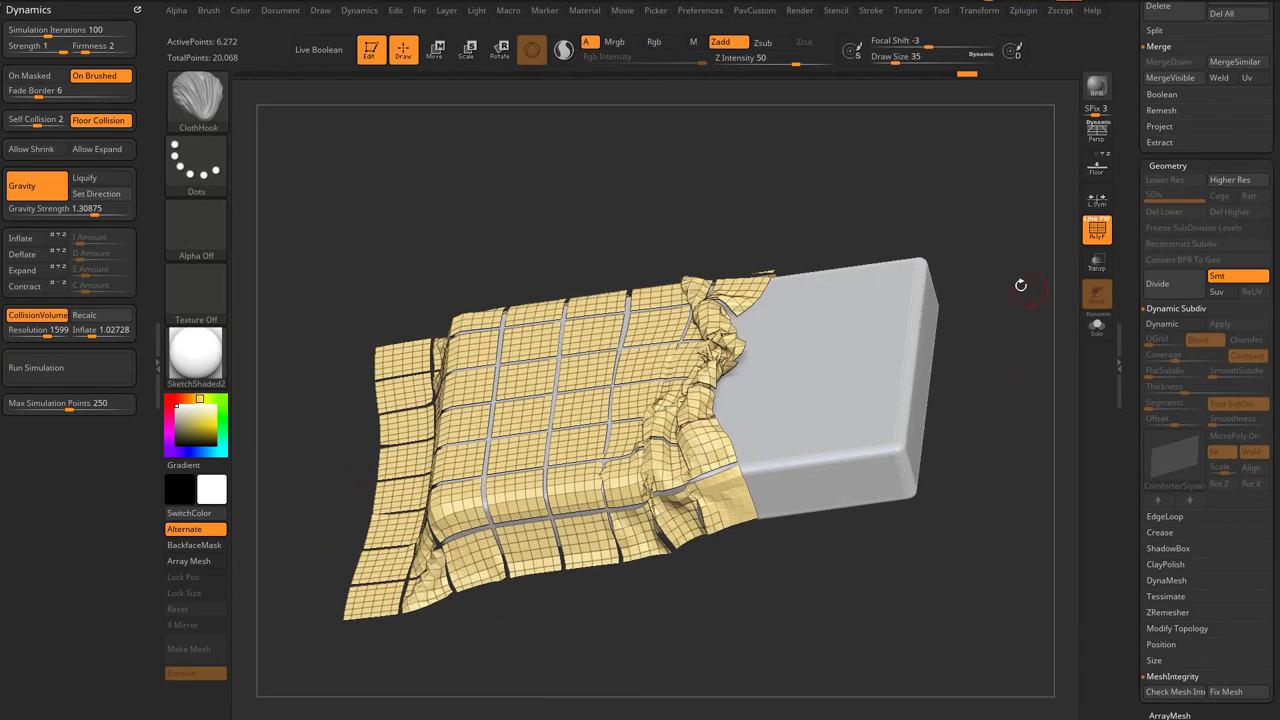
Unhide the seams, isolate the comforter's polygroups to check the panel and seam separation, and restore full visibility
ctrl+shift+click(1007, 351)
drag(980, 349, 996, 351)
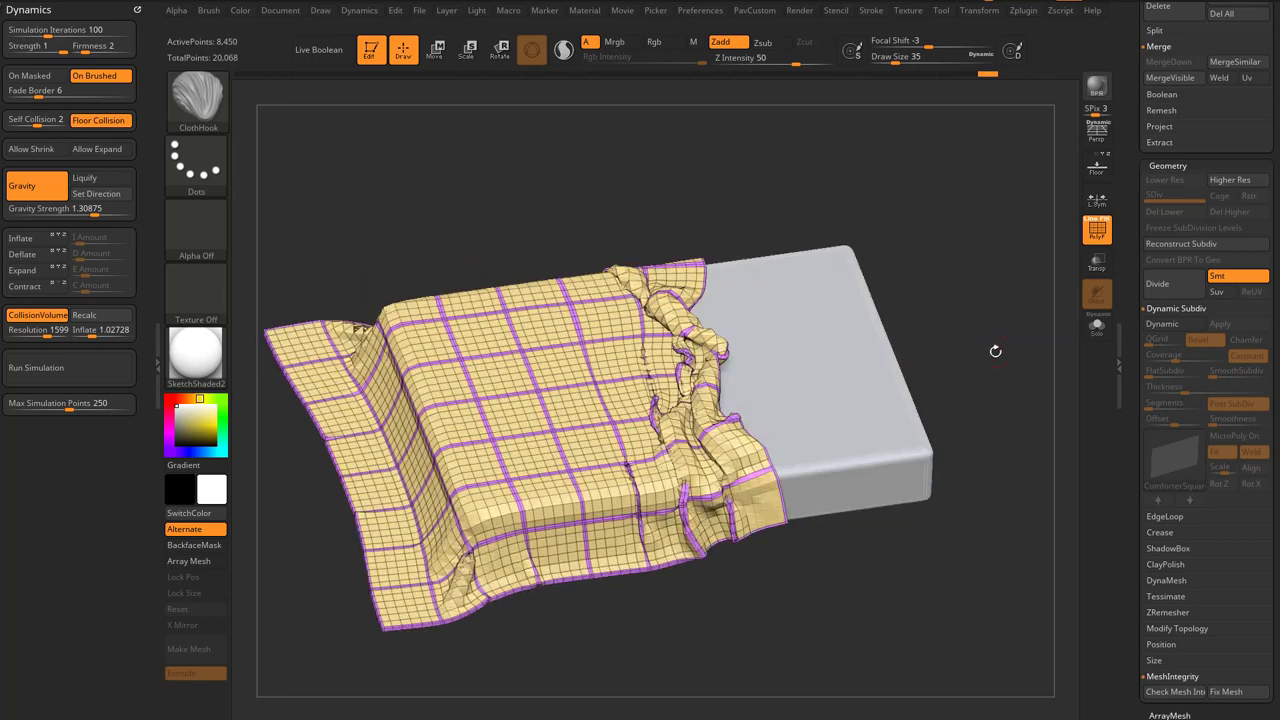
ctrl+shift+click(606, 436)
drag(1028, 412, 1052, 461)
ctrl+shift+click(973, 387)
ctrl+shift+click(579, 515)
ctrl+shift+click(1036, 411)
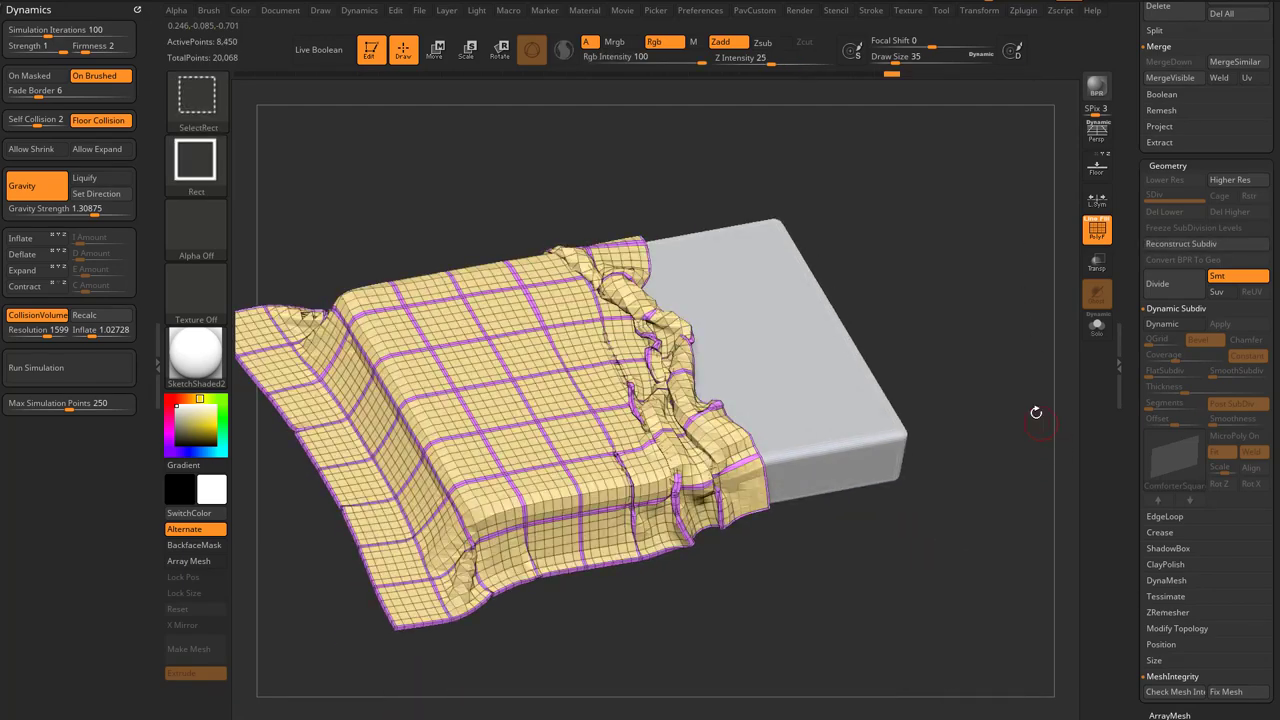
Set the cloth dynamics to Inflate with an amount of 1, turning off Gravity and CollisionVolume
drag(987, 329, 1035, 381)
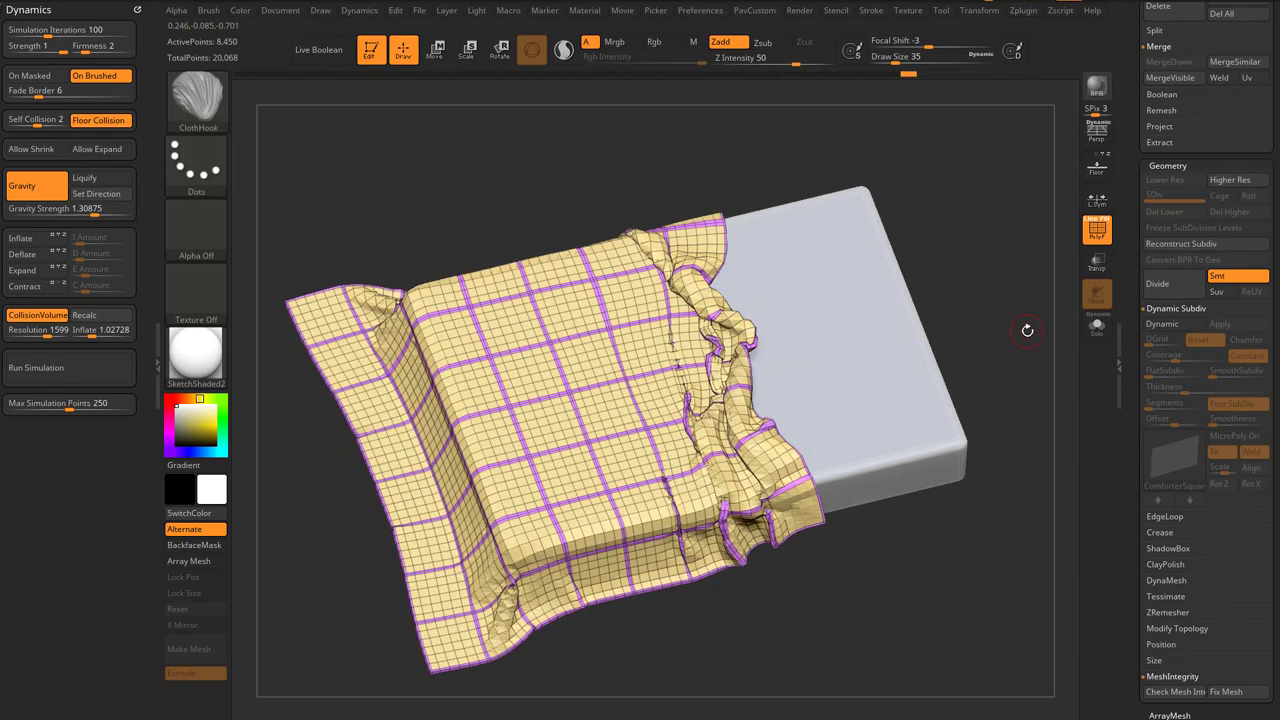
drag(949, 245, 1009, 278)
click(1094, 242)
click(1094, 242)
click(45, 240)
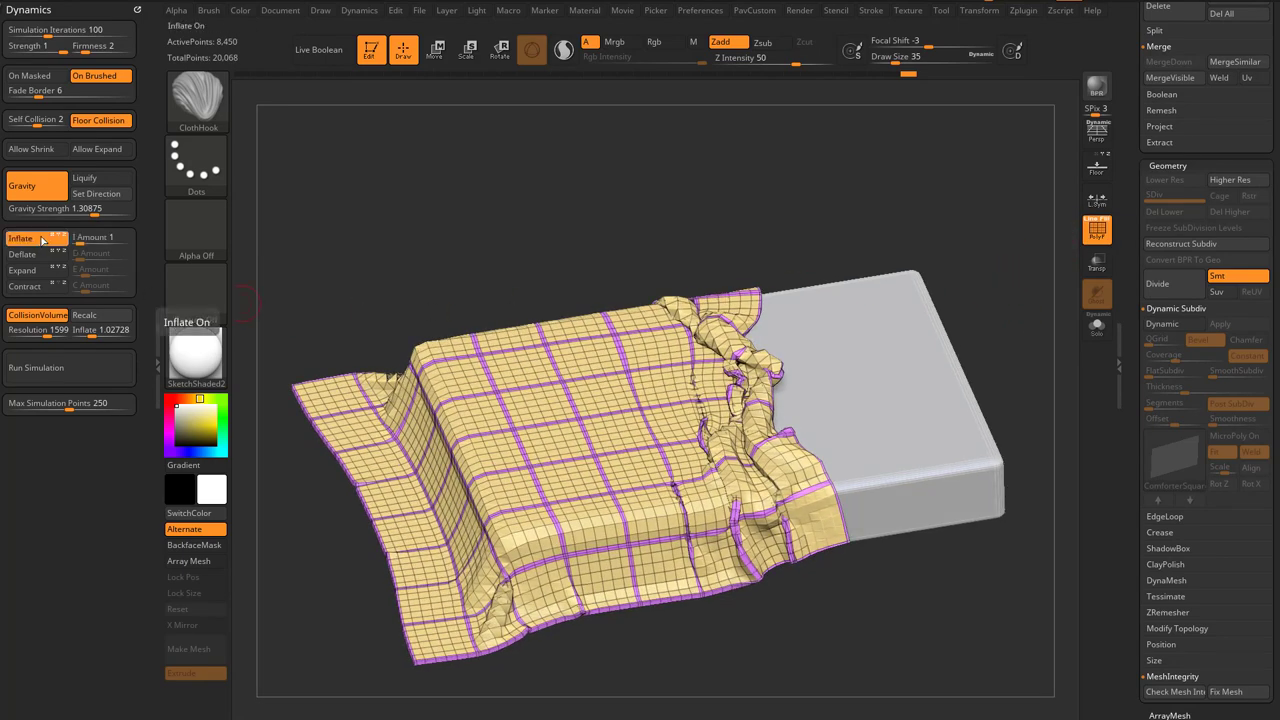
click(50, 198)
click(50, 318)
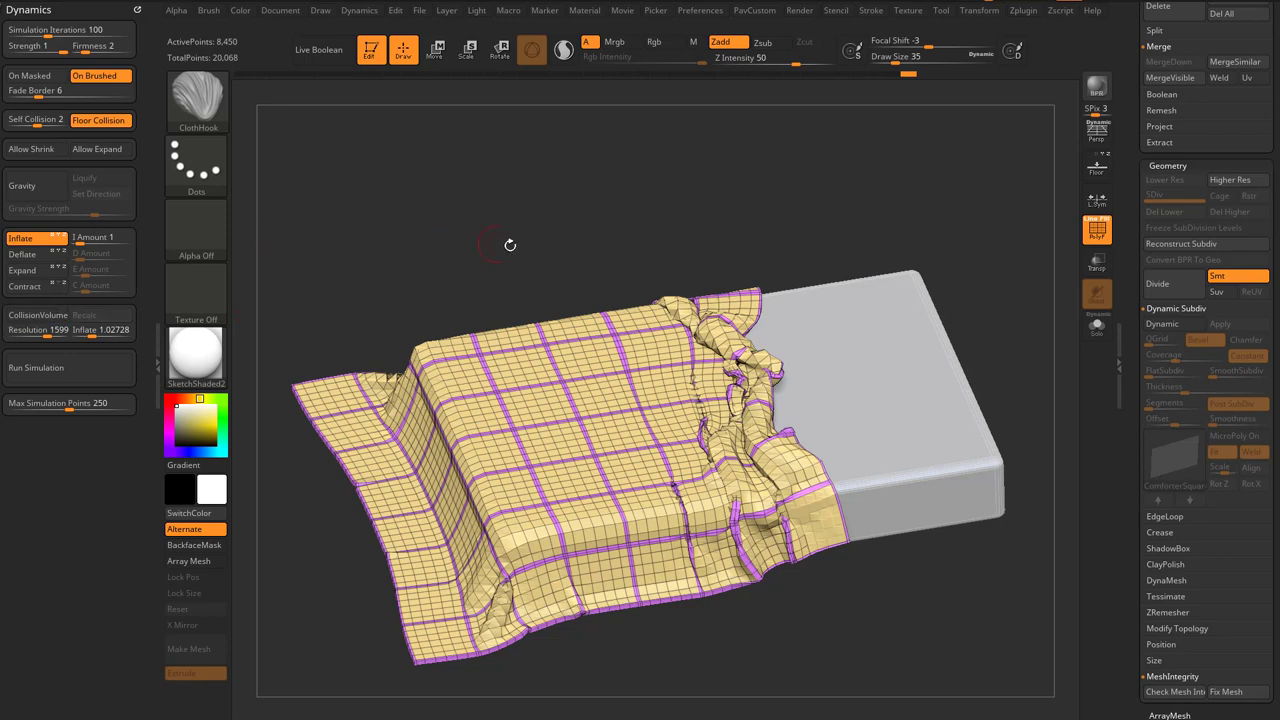
Try running the inflate simulation on the entire unmasked comforter, and undo it
drag(509, 244, 460, 226)
click(72, 374)
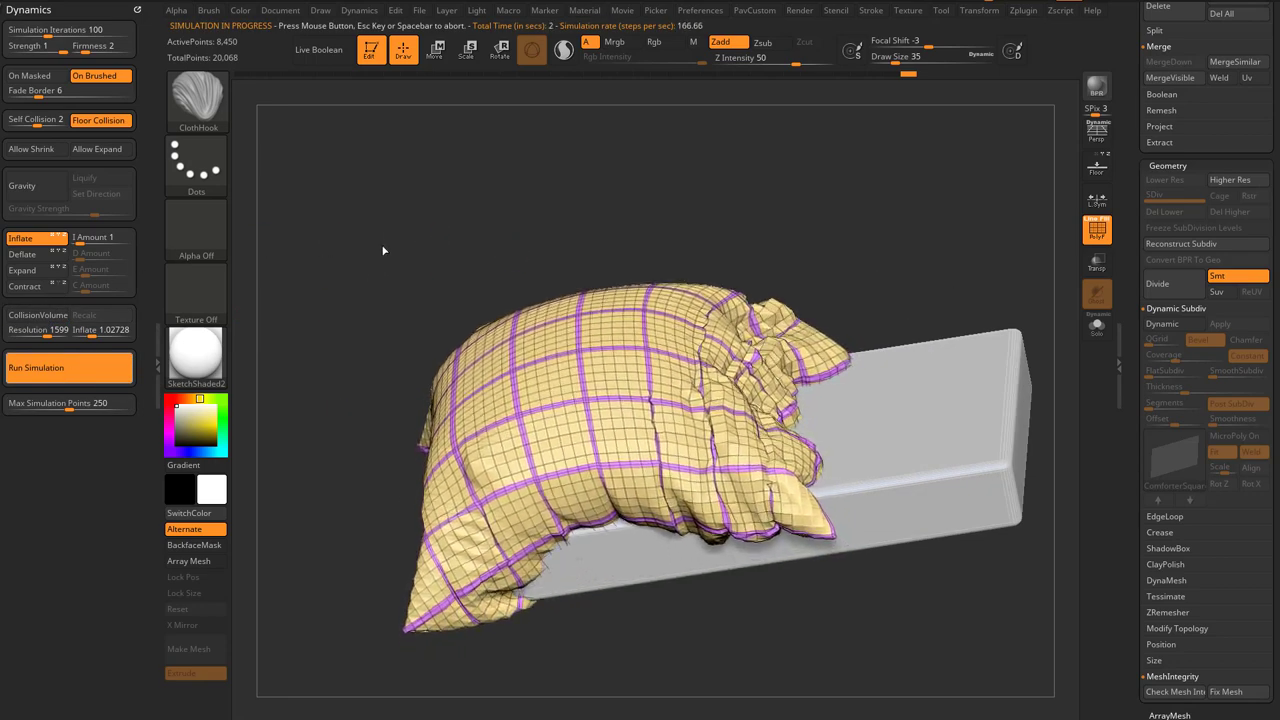
click(383, 249)
click(1097, 230)
drag(957, 240, 949, 275)
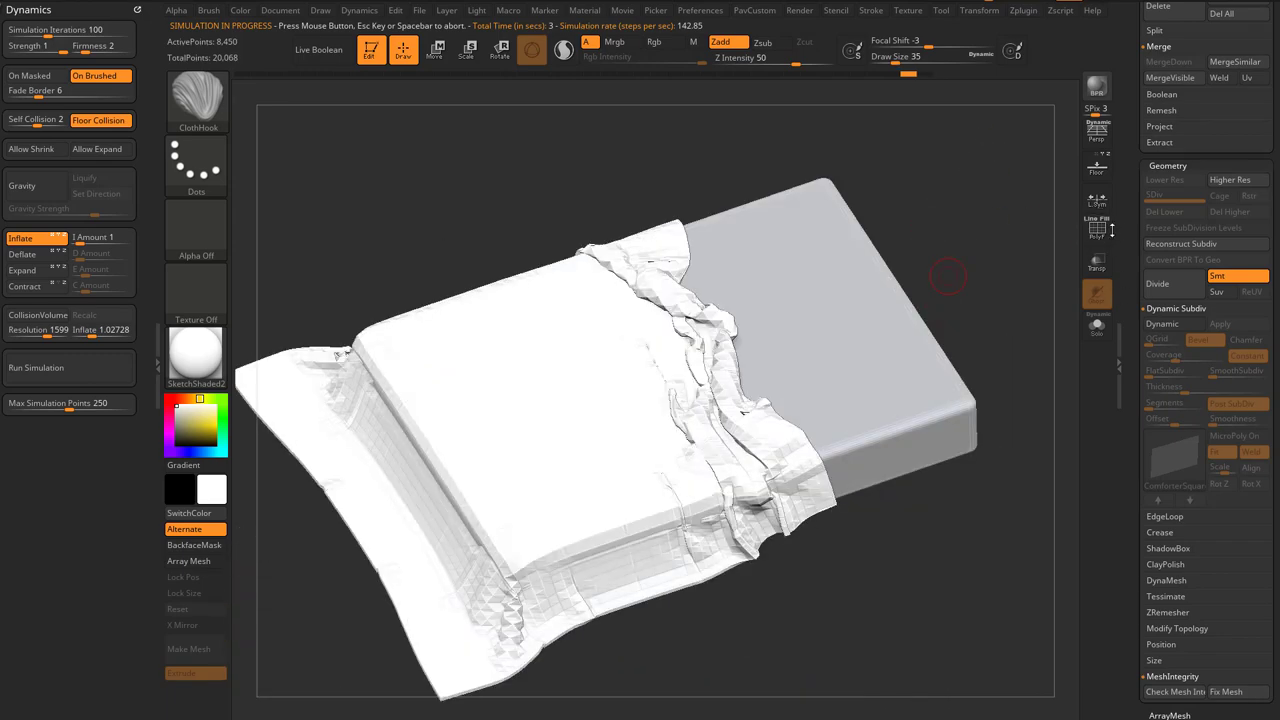
click(1099, 229)
drag(820, 319, 789, 236)
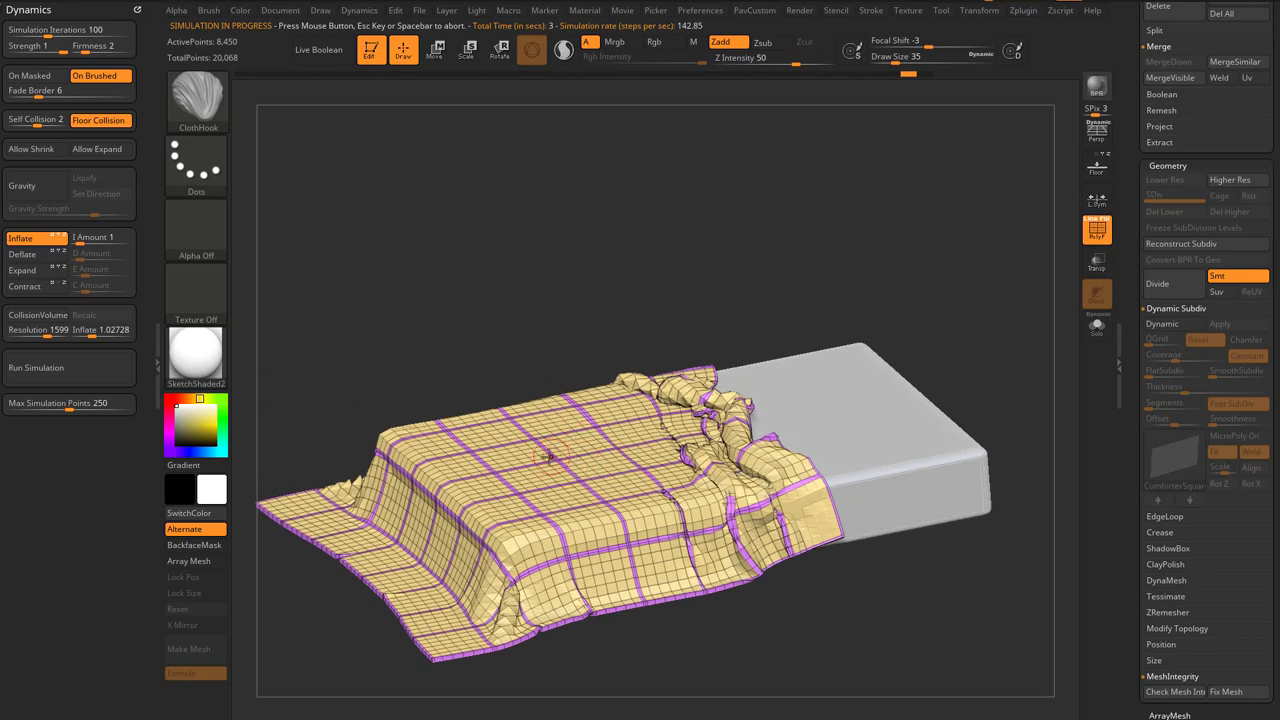
Isolate the square panels polygroup, mask all visible panels and open the Masking options
mouse_move(748, 626)
mouse_down()
mouse_move(780, 653)
mouse_move(804, 646)
mouse_up()
ctrl+shift+click(633, 406)
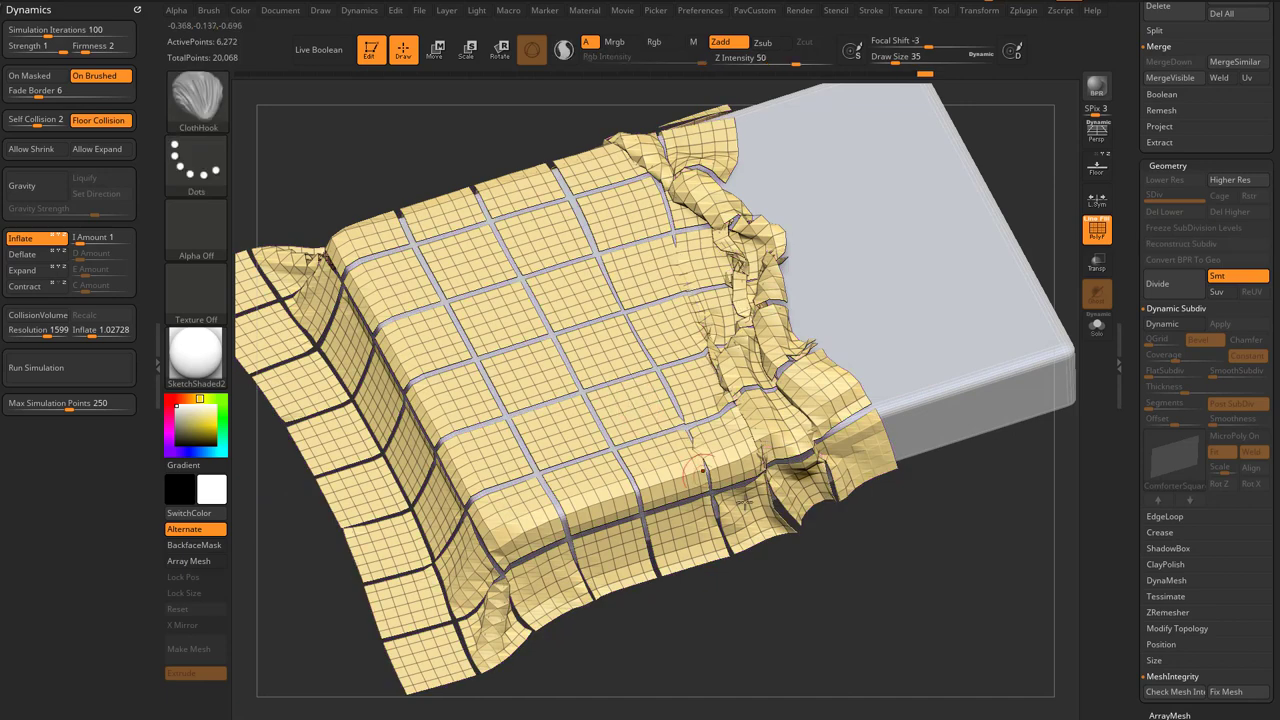
ctrl+click(1005, 548)
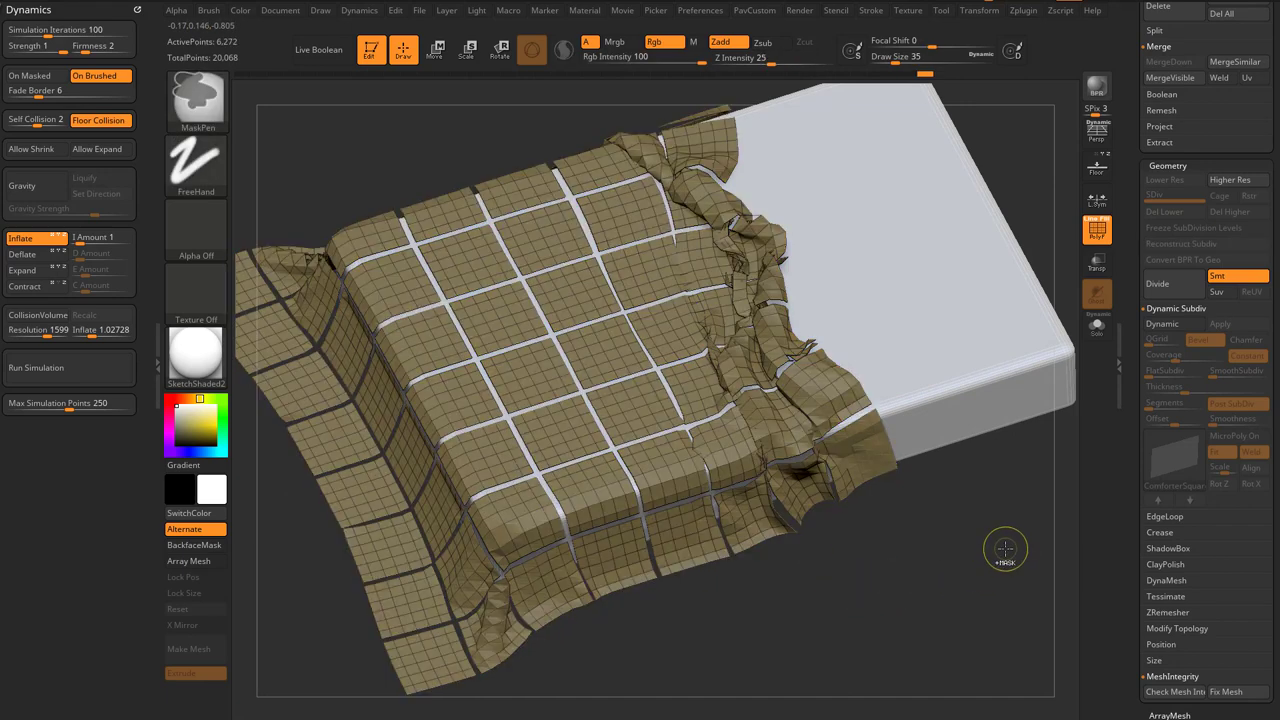
mouse_move(1130, 518)
mouse_down()
mouse_move(1129, 362)
mouse_move(1189, 283)
mouse_up()
click(1165, 238)
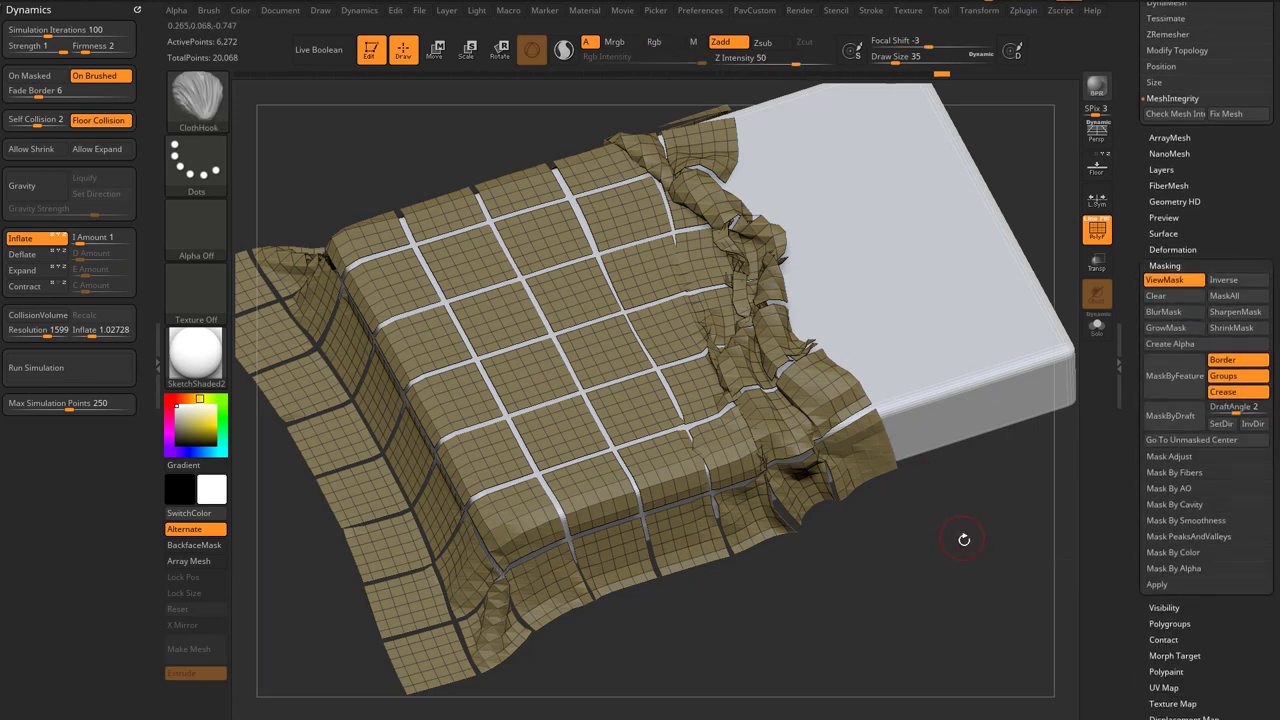
Show the whole comforter again and hide the polygon frame to inspect the mask on the panels
drag(963, 539, 954, 522)
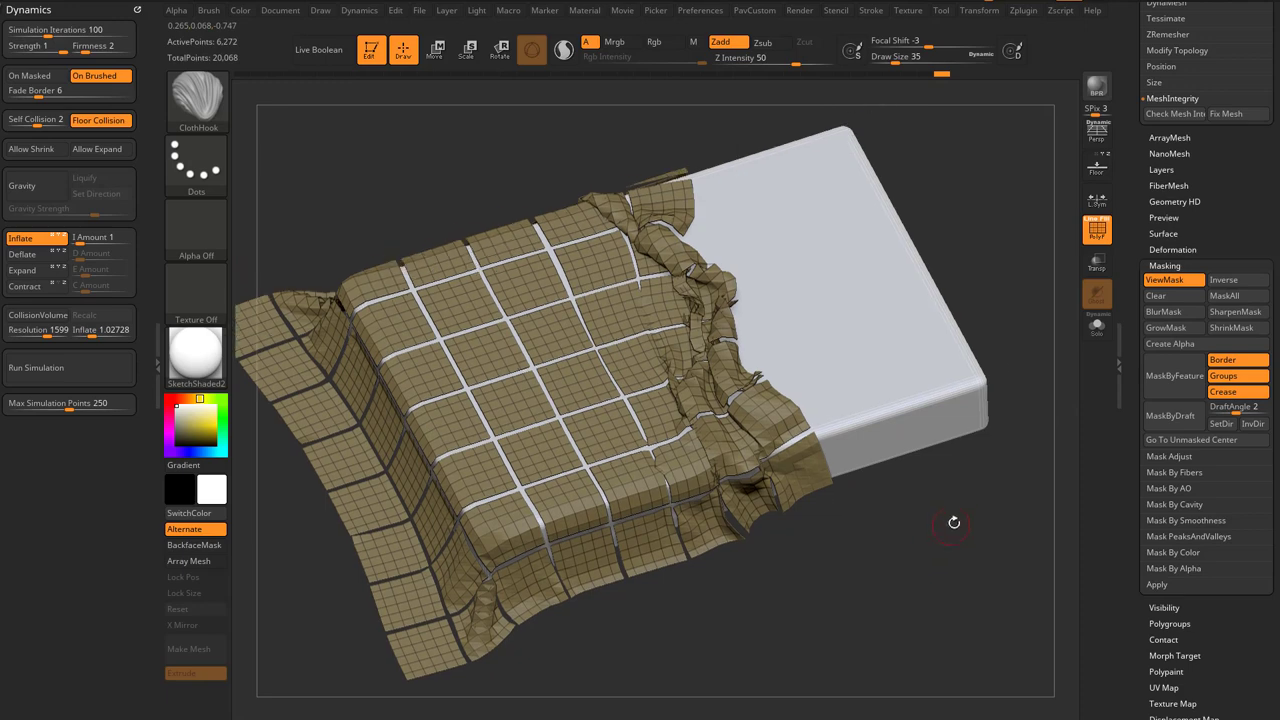
key(ctrl+shift)
ctrl+shift+click(1000, 224)
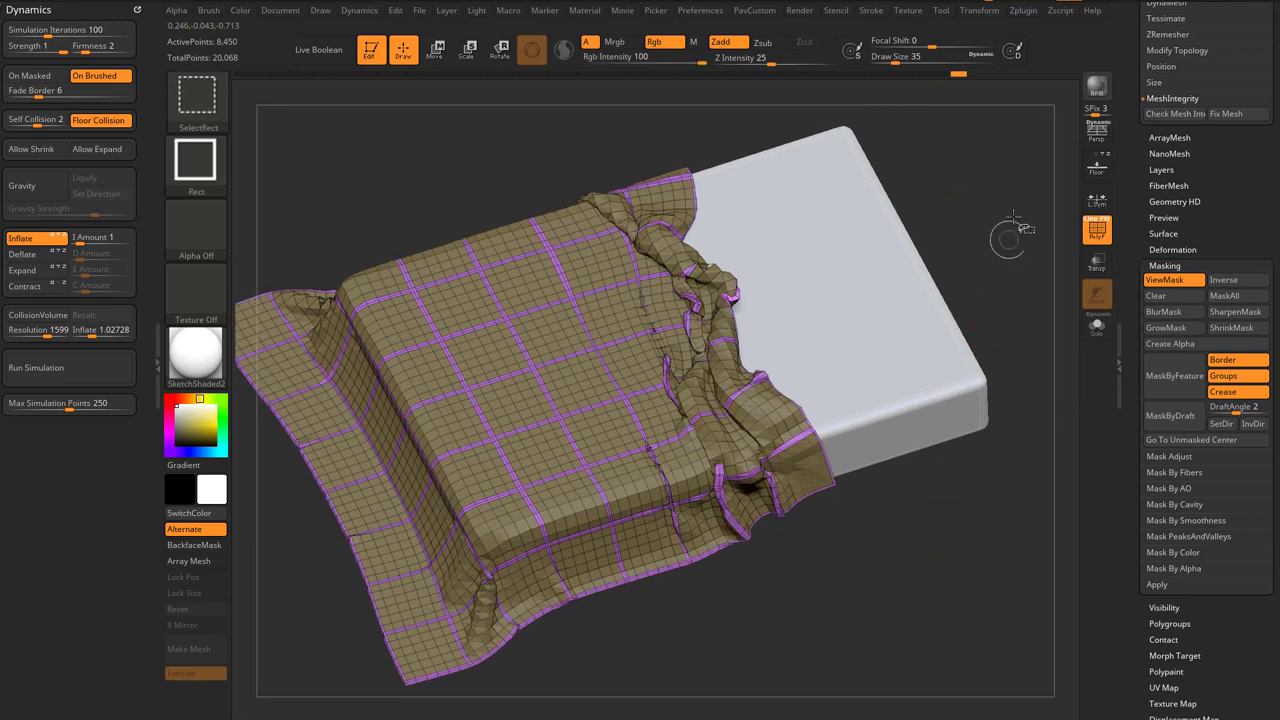
drag(1006, 223, 1017, 238)
click(1097, 230)
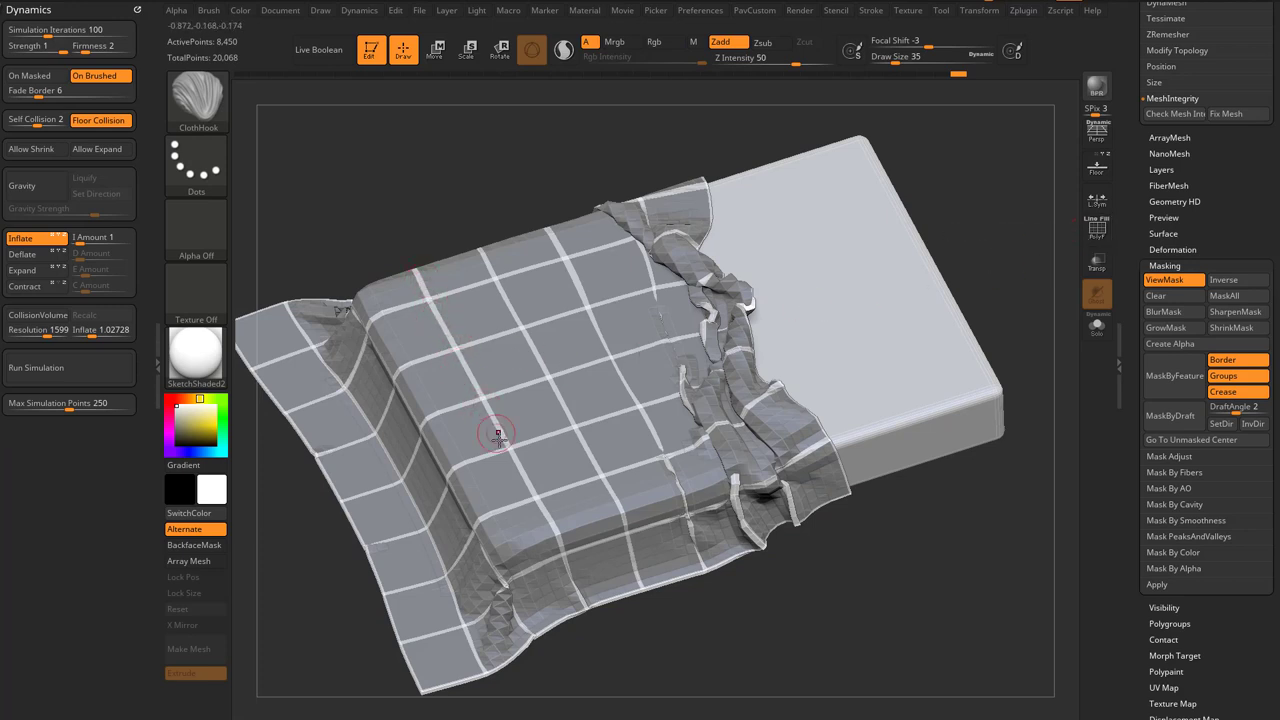
alt+drag(1008, 238, 1028, 244)
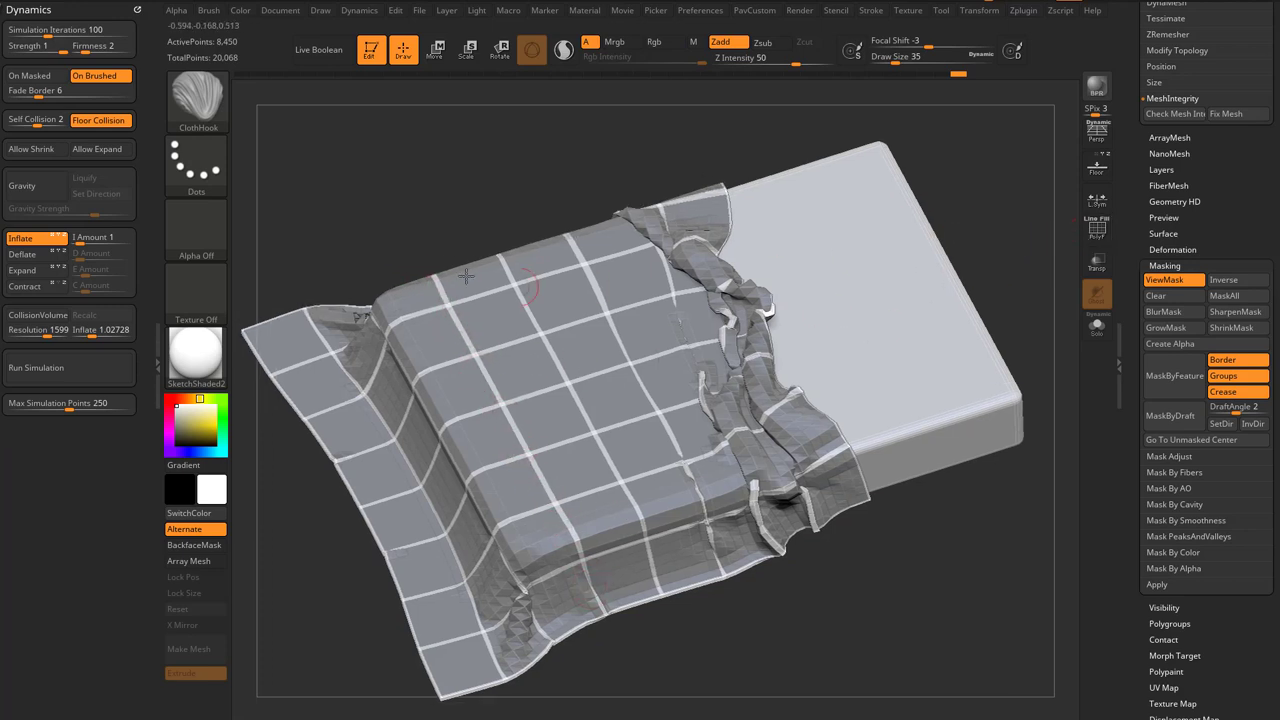
Restrict the simulation to masked points and try inflating the comforter with the panels masked
click(37, 75)
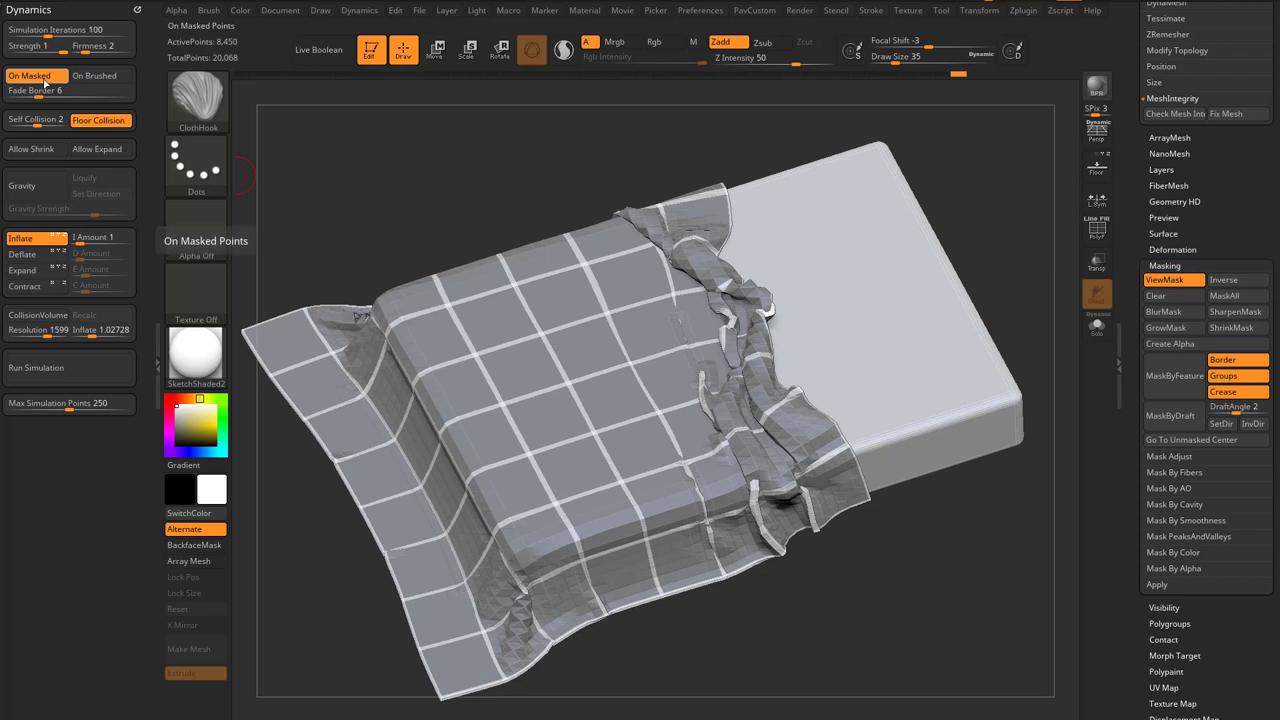
click(83, 368)
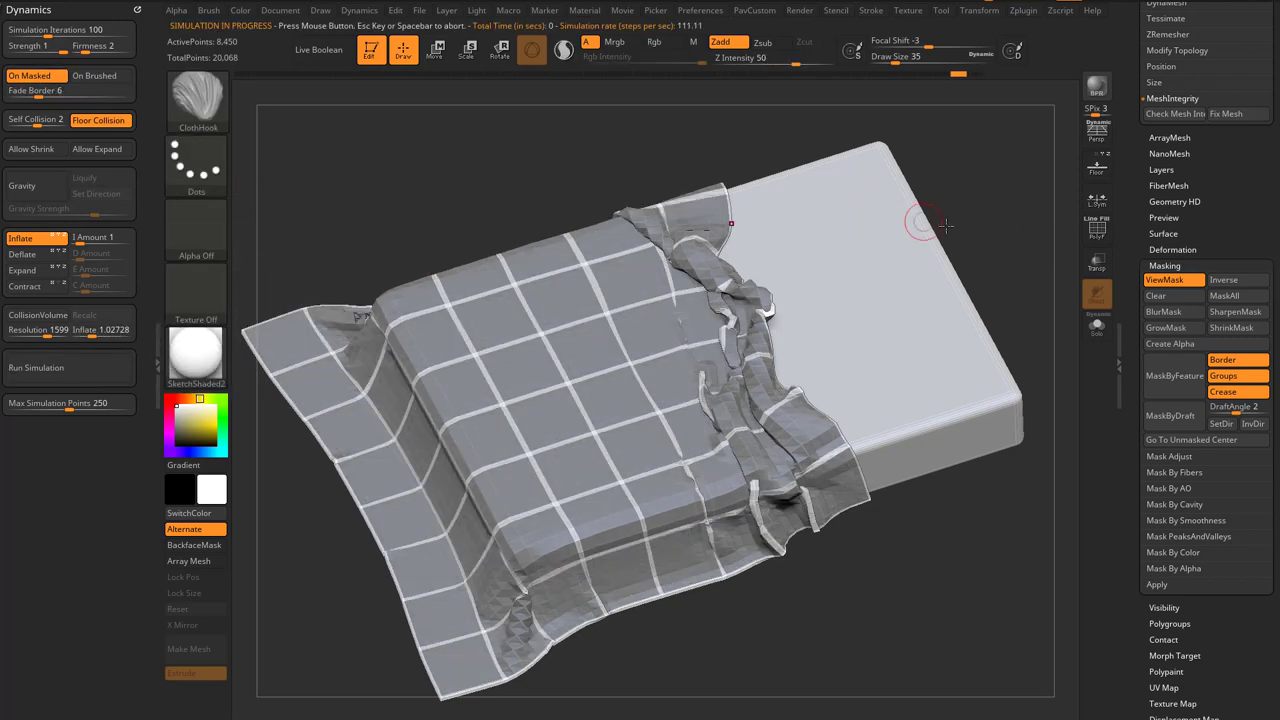
click(982, 232)
Invert the mask so only the seam strips are masked, and check it against the polygroups
ctrl+click(1008, 197)
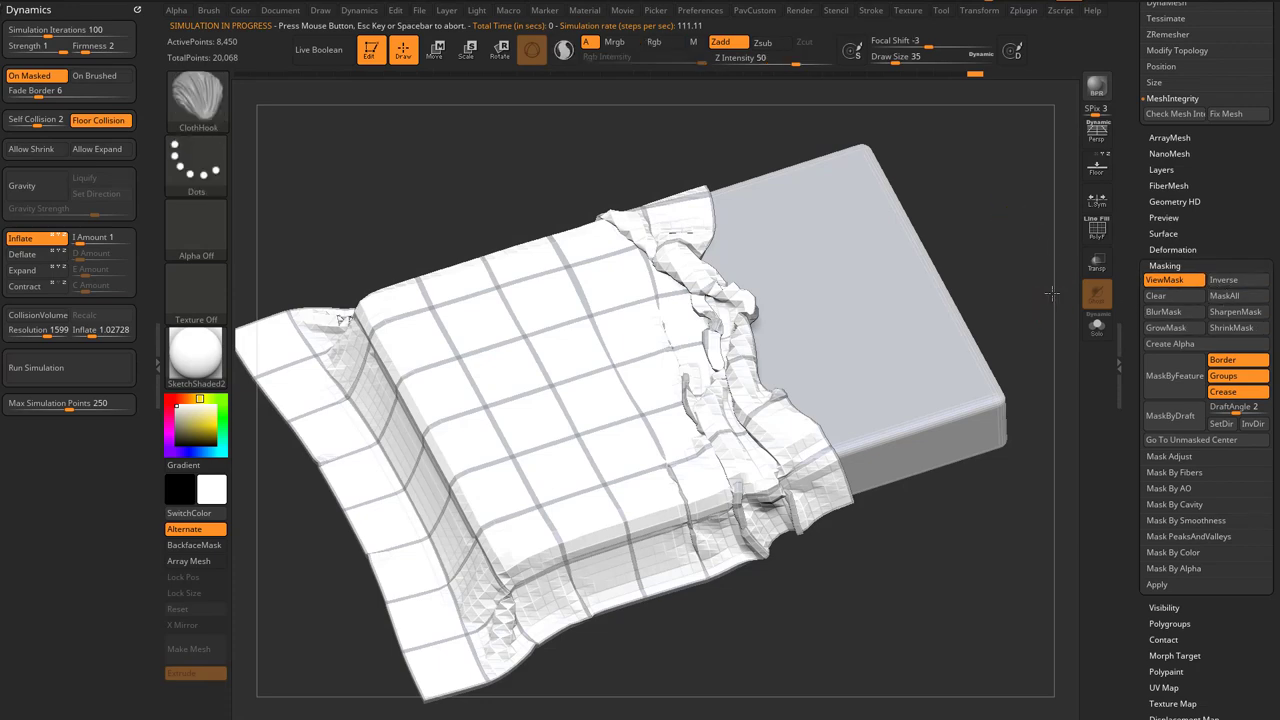
drag(1052, 293, 996, 316)
drag(1015, 210, 993, 237)
click(1097, 236)
click(1097, 237)
click(1097, 236)
drag(1009, 280, 1001, 325)
drag(985, 278, 1042, 241)
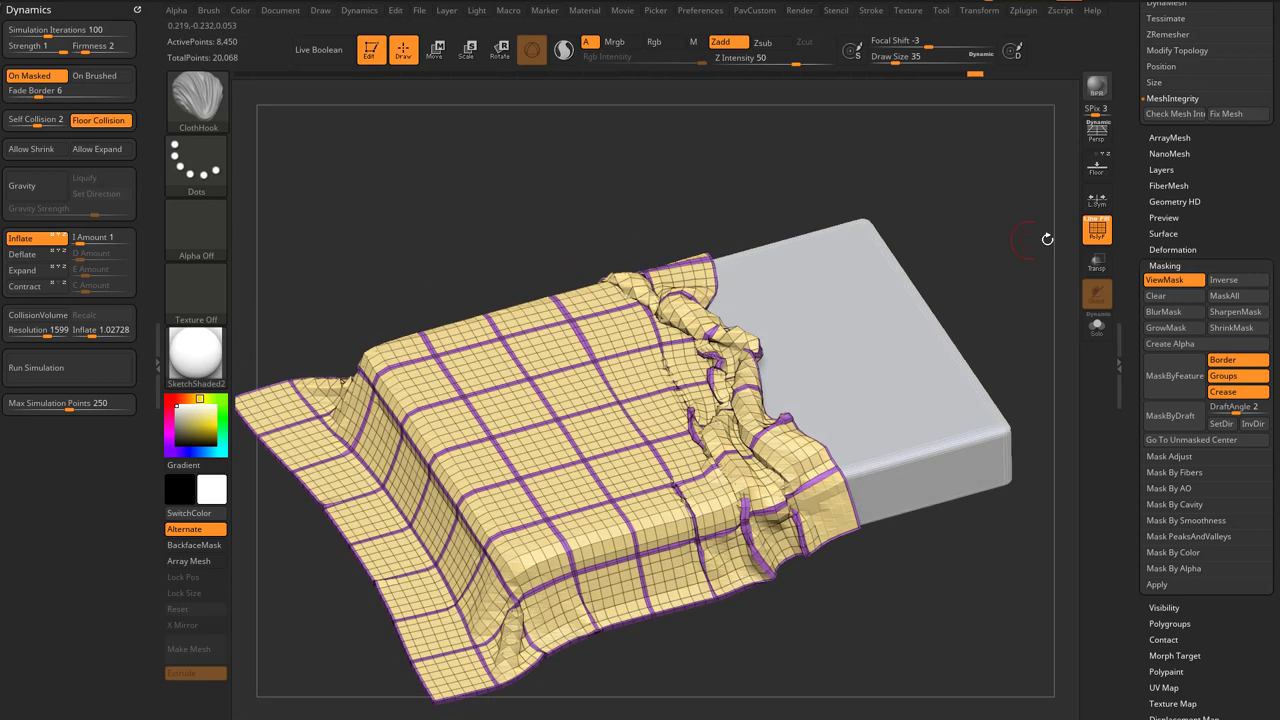
click(1097, 235)
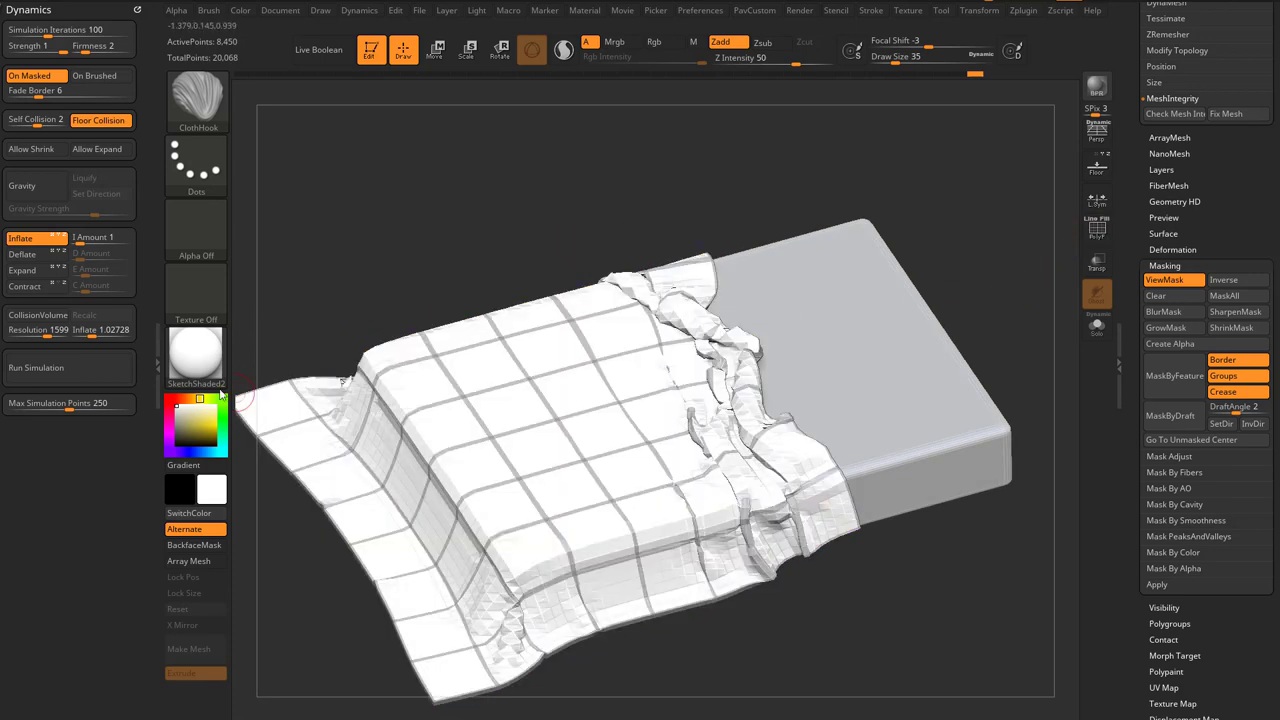
Switch the material to StartupMaterial
click(201, 356)
click(277, 329)
drag(947, 275, 962, 256)
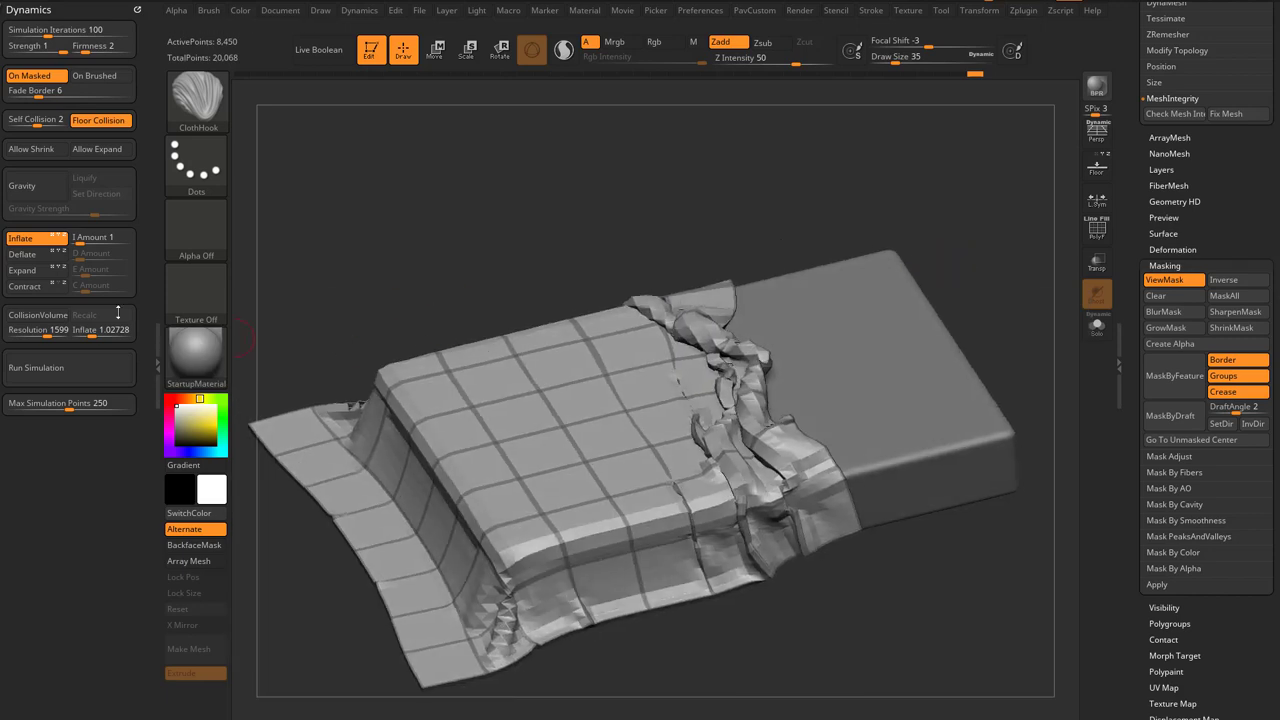
Turn off On Masked and run the inflate simulation briefly to puff up the square panels between the masked seams
click(66, 368)
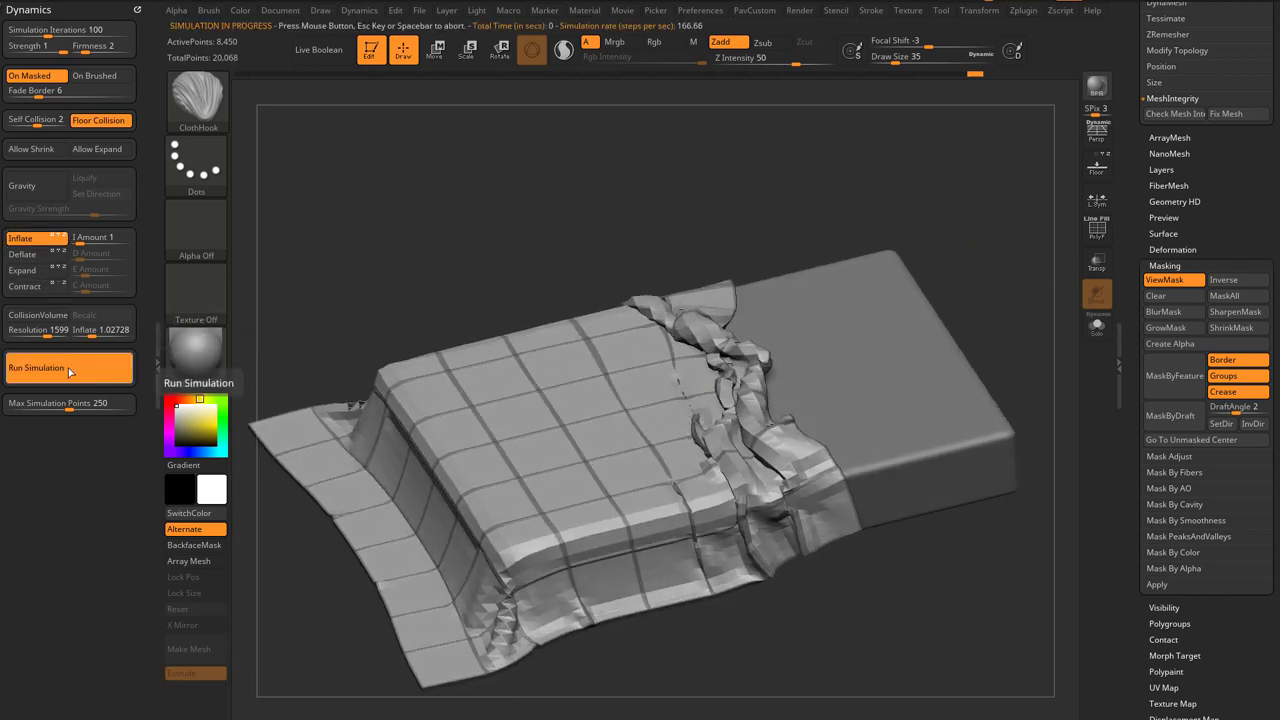
click(70, 372)
click(38, 77)
click(64, 369)
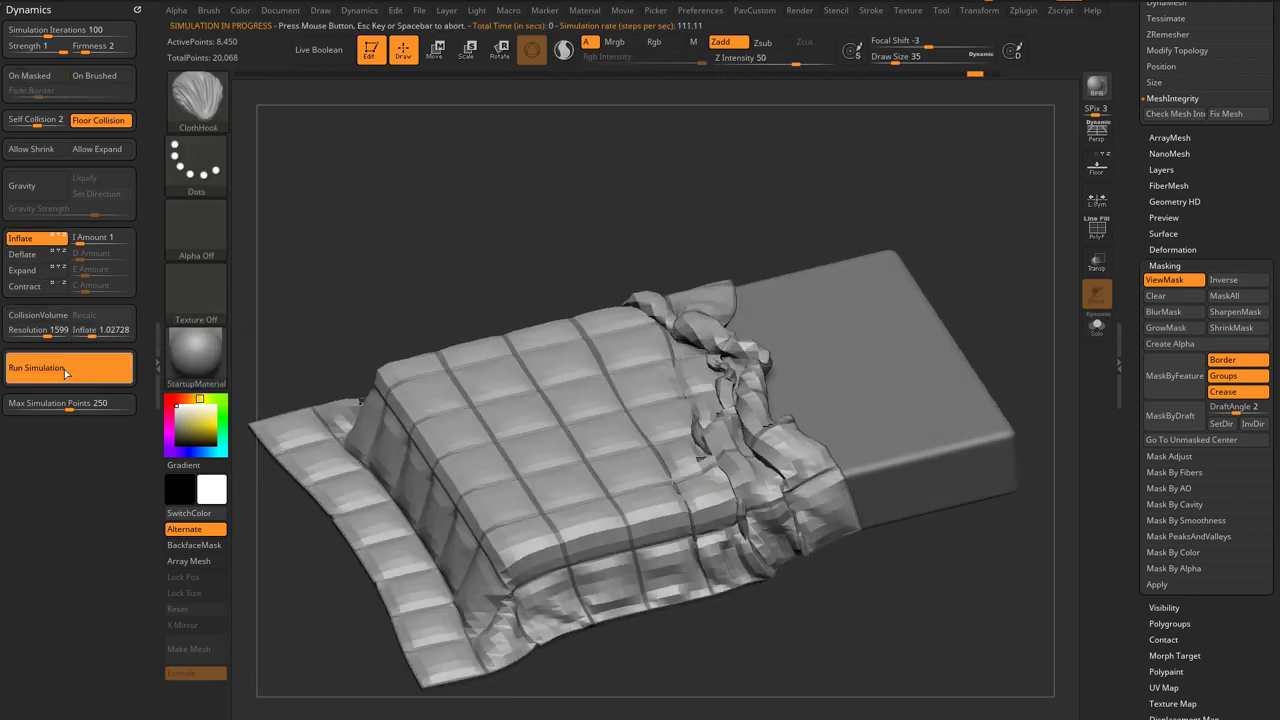
click(573, 176)
drag(574, 176, 591, 222)
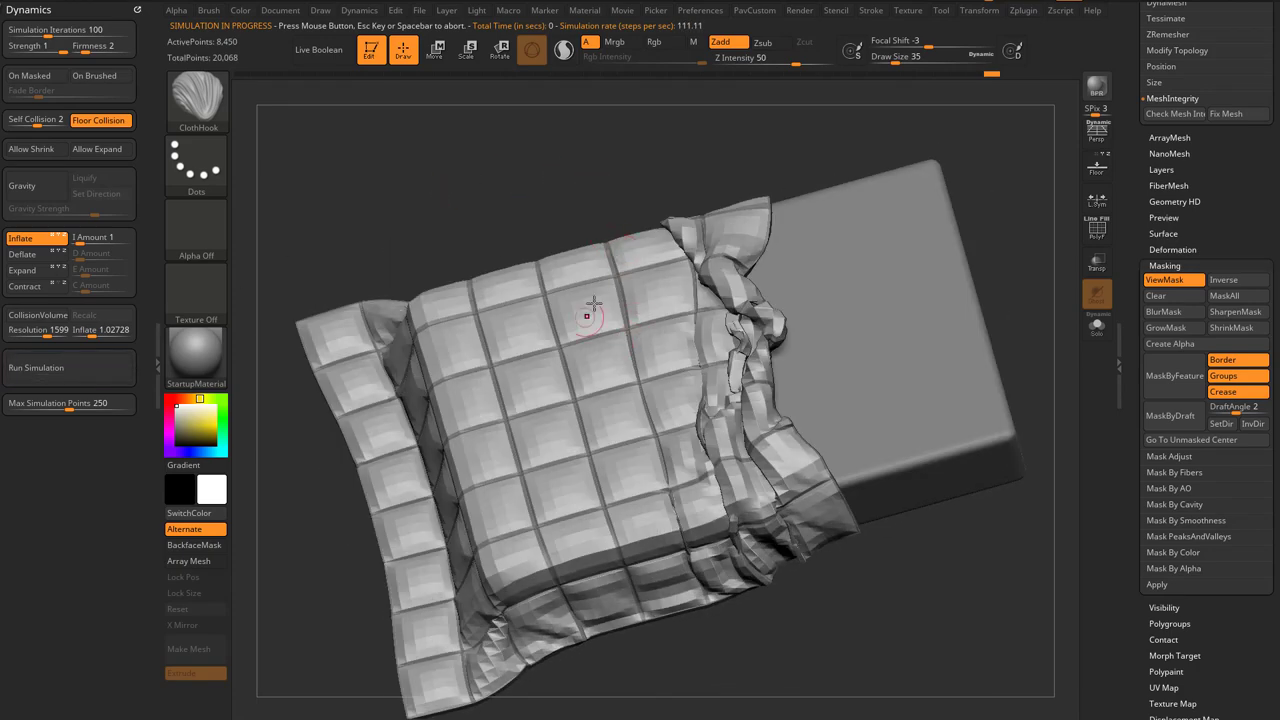
drag(1041, 256, 947, 311)
Enable Dynamic Subdiv with Thickness 0 and raise SmoothSubdiv to preview the puffed comforter smoothed, without the polygon frame
click(1096, 230)
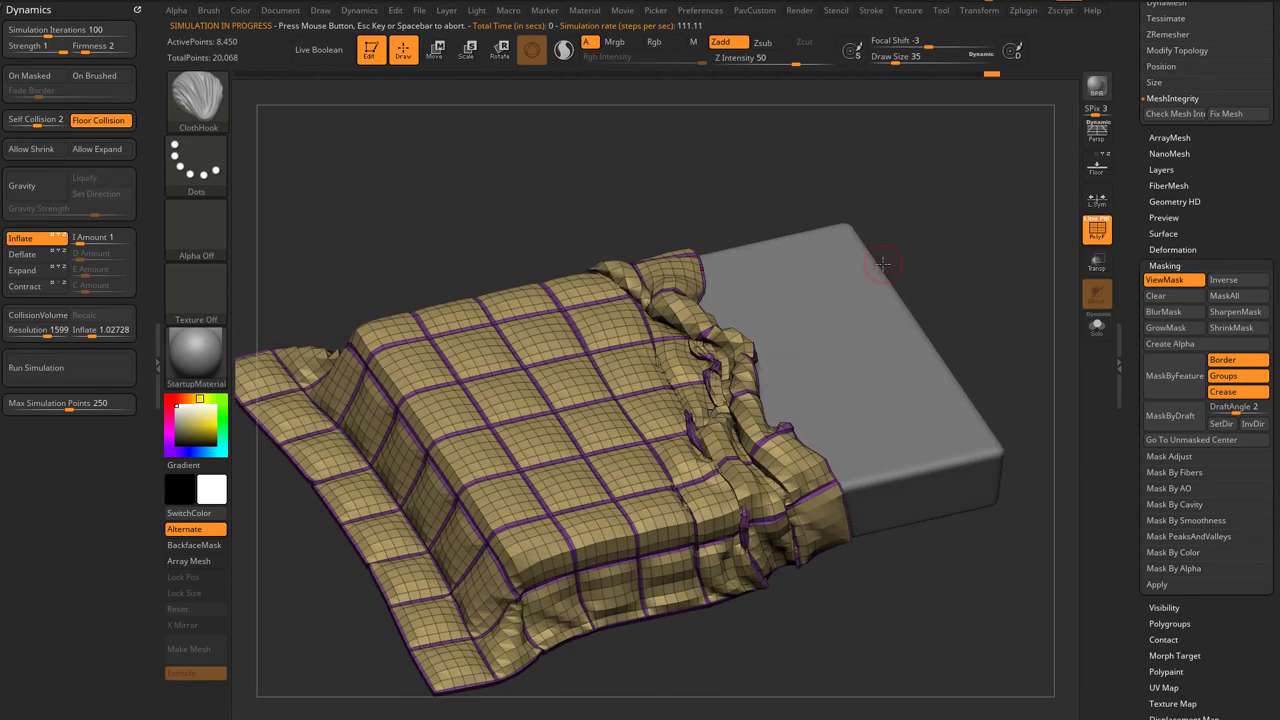
drag(1136, 260, 1137, 508)
click(1180, 245)
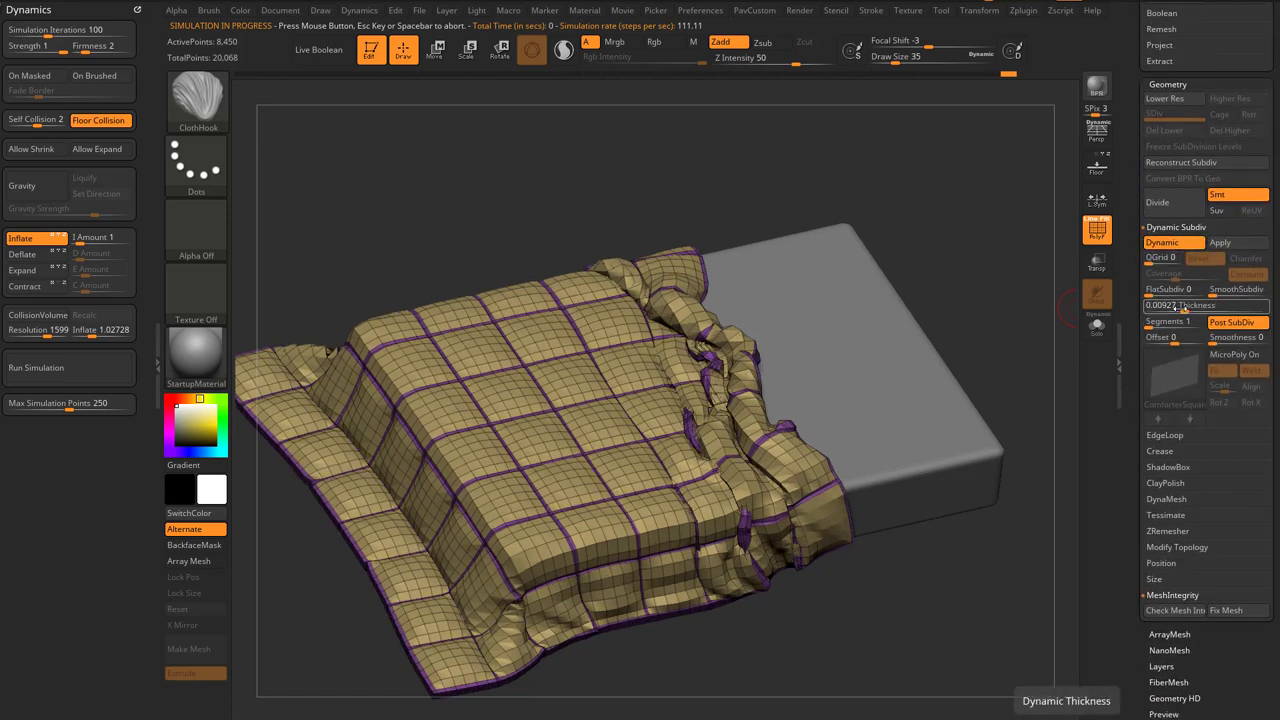
drag(1184, 308, 1130, 311)
drag(1029, 325, 1026, 327)
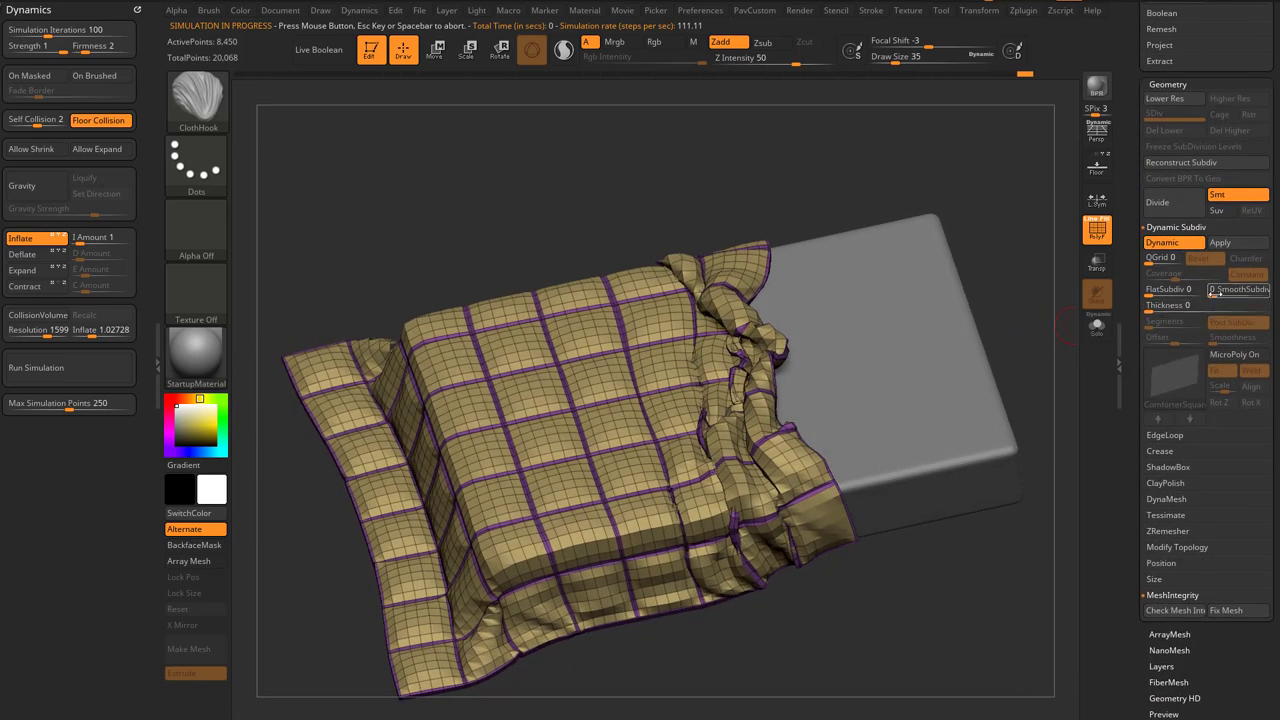
drag(1213, 294, 1228, 294)
click(1097, 231)
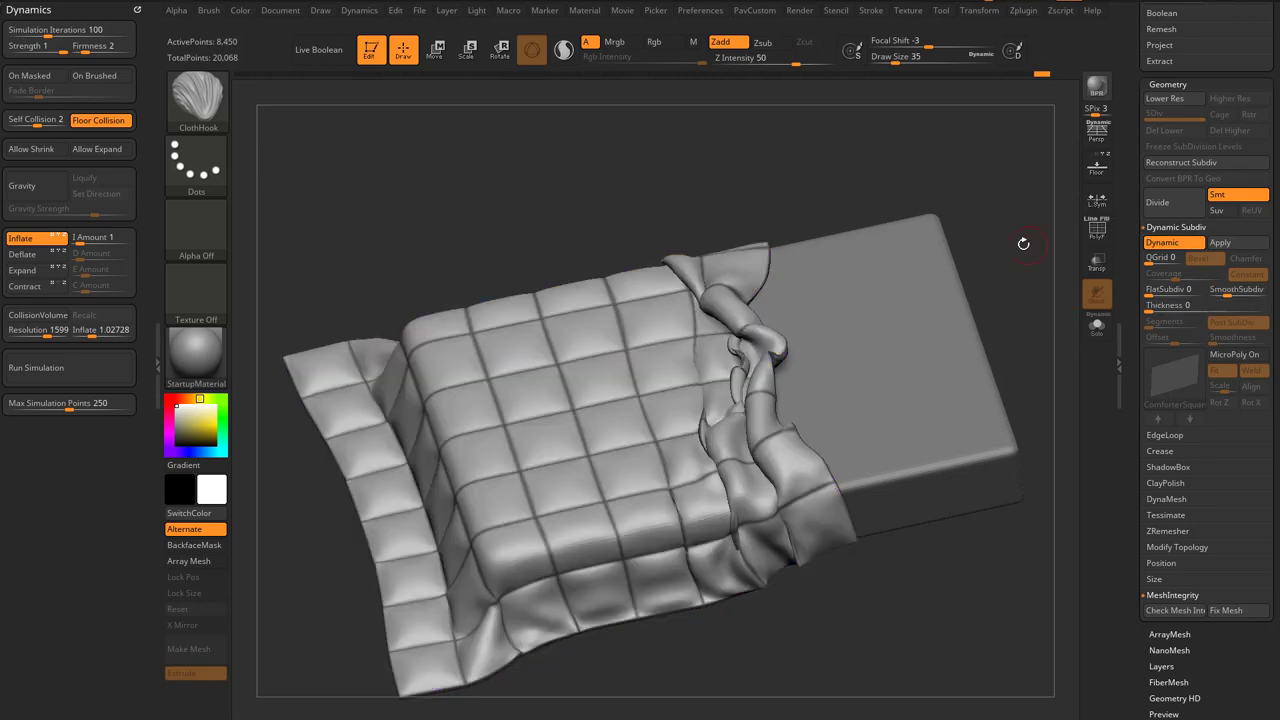
mouse_move(1025, 255)
mouse_down()
mouse_move(1060, 294)
mouse_move(1019, 256)
mouse_up()
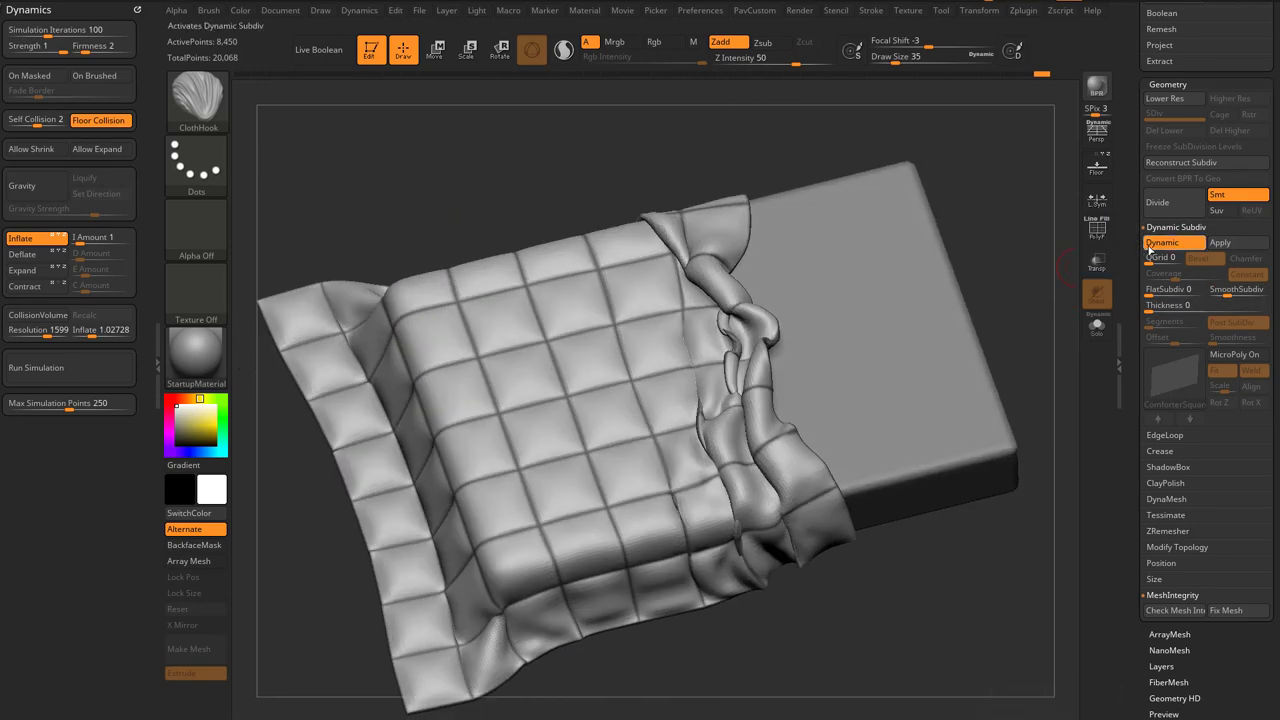
mouse_move(1022, 300)
mouse_down()
mouse_move(1051, 209)
mouse_move(963, 297)
mouse_move(974, 312)
mouse_move(953, 313)
mouse_move(1015, 355)
mouse_up()
Turn off the smoothing preview, undo the panel inflation and clear the seam mask from the comforter
key(shift+d)
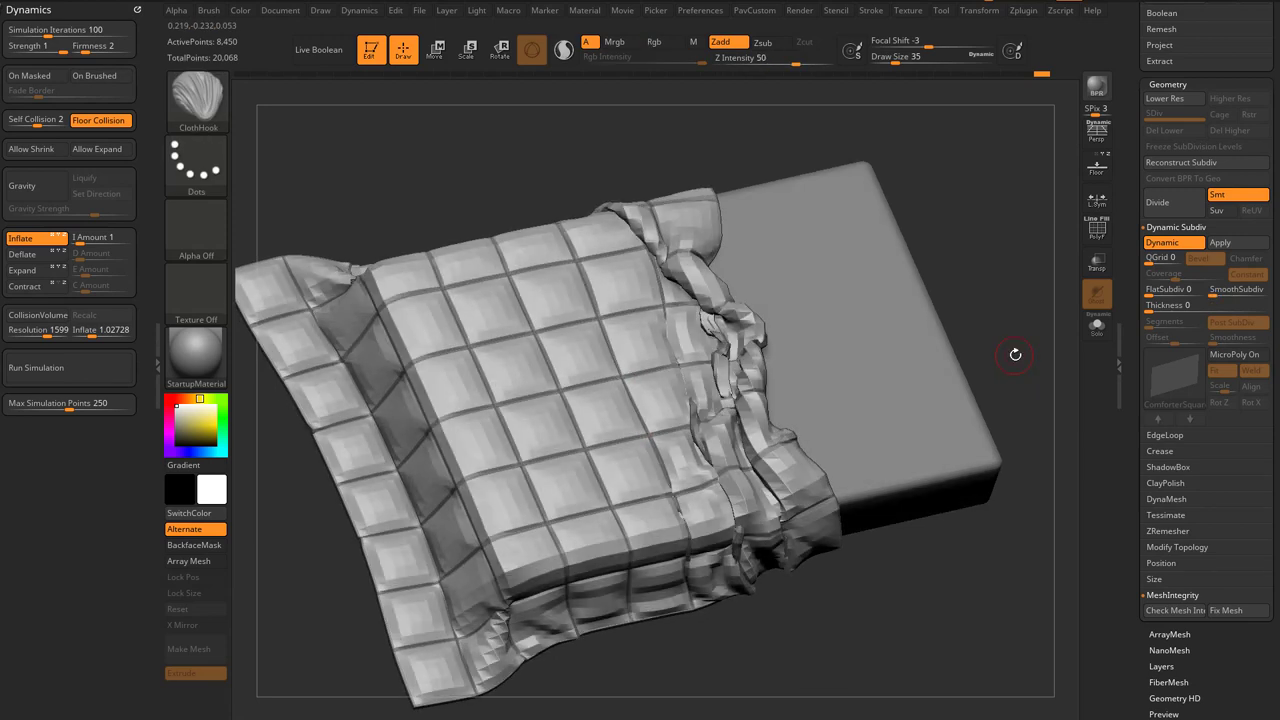
key(ctrl+z)
key(shift+d)
key(ctrl+z)
key(shift+d)
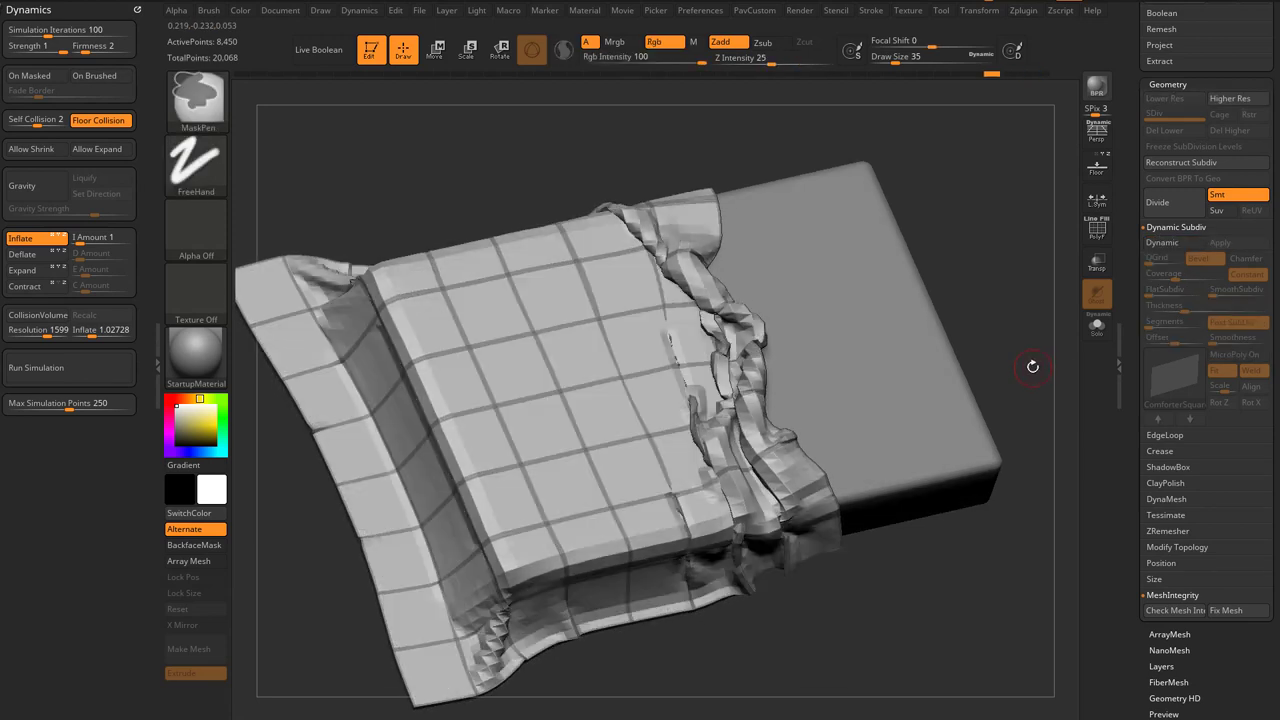
key(ctrl+z)
ctrl+drag(1008, 308, 1040, 405)
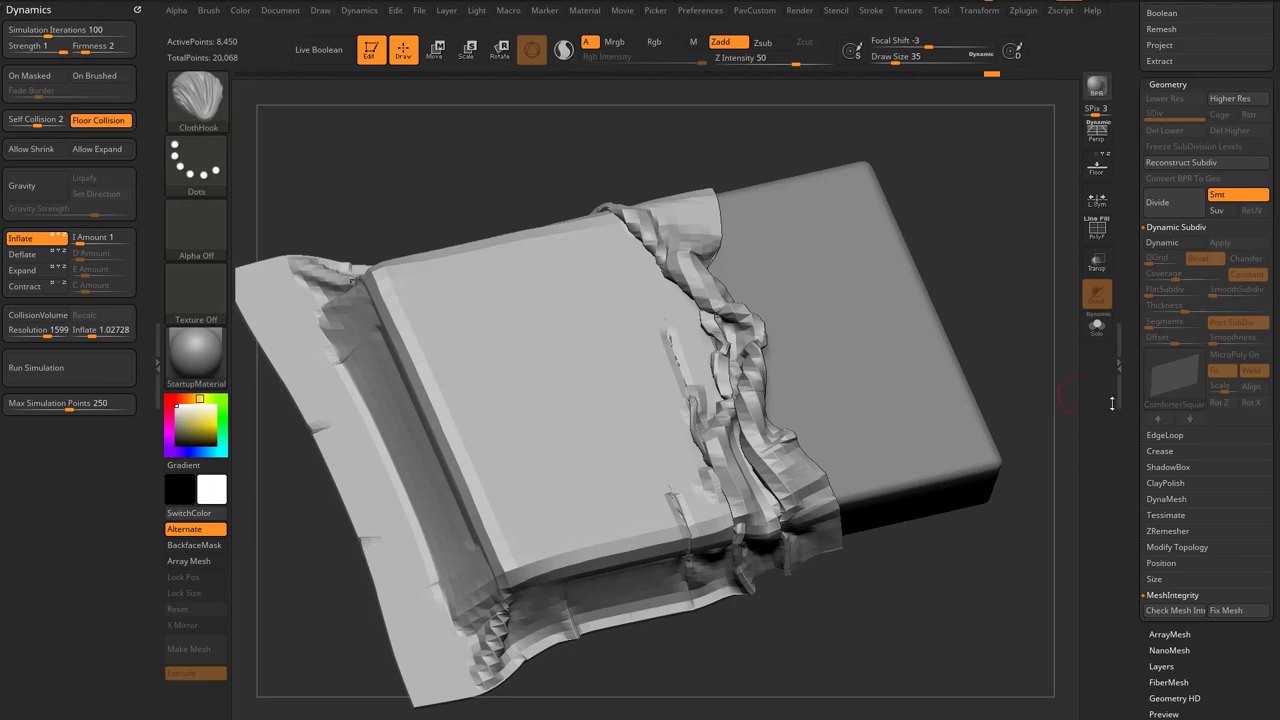
Enable Dynamic Subdiv on the uninflated comforter with Thickness 0 and SmoothSubdiv 1
mouse_move(1130, 407)
mouse_down()
mouse_move(1127, 280)
mouse_move(1130, 382)
mouse_up()
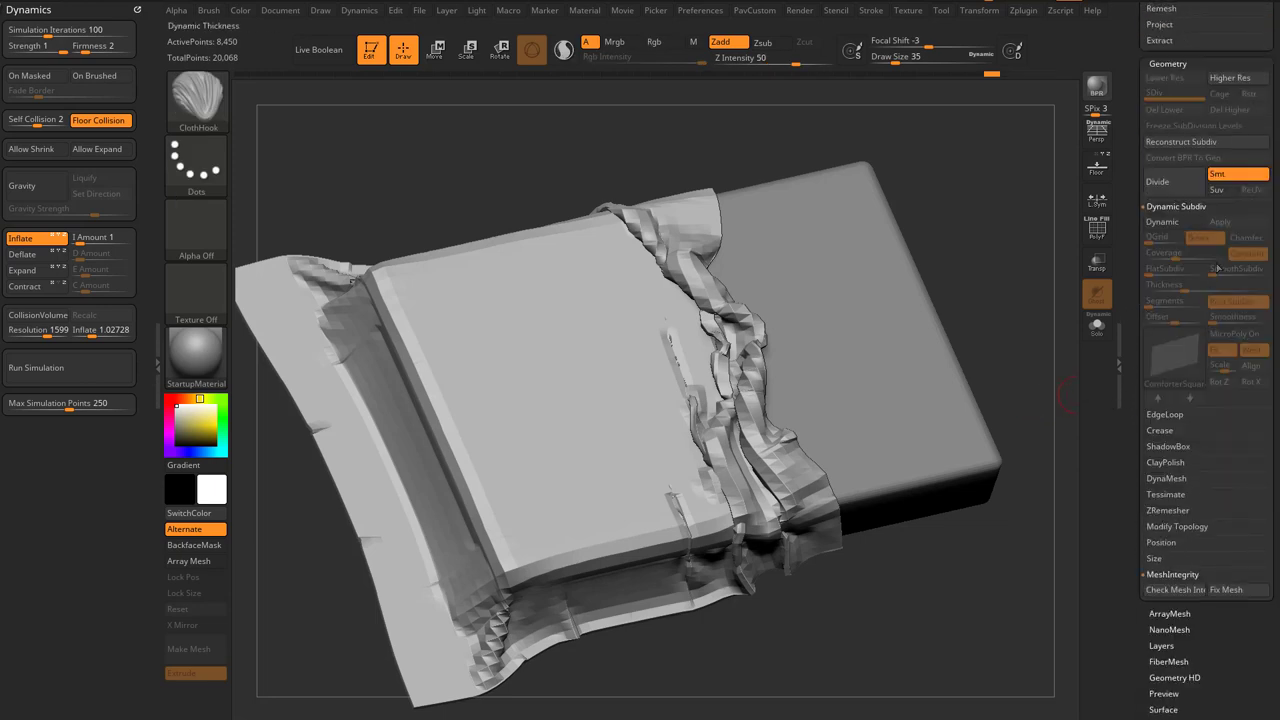
click(1176, 222)
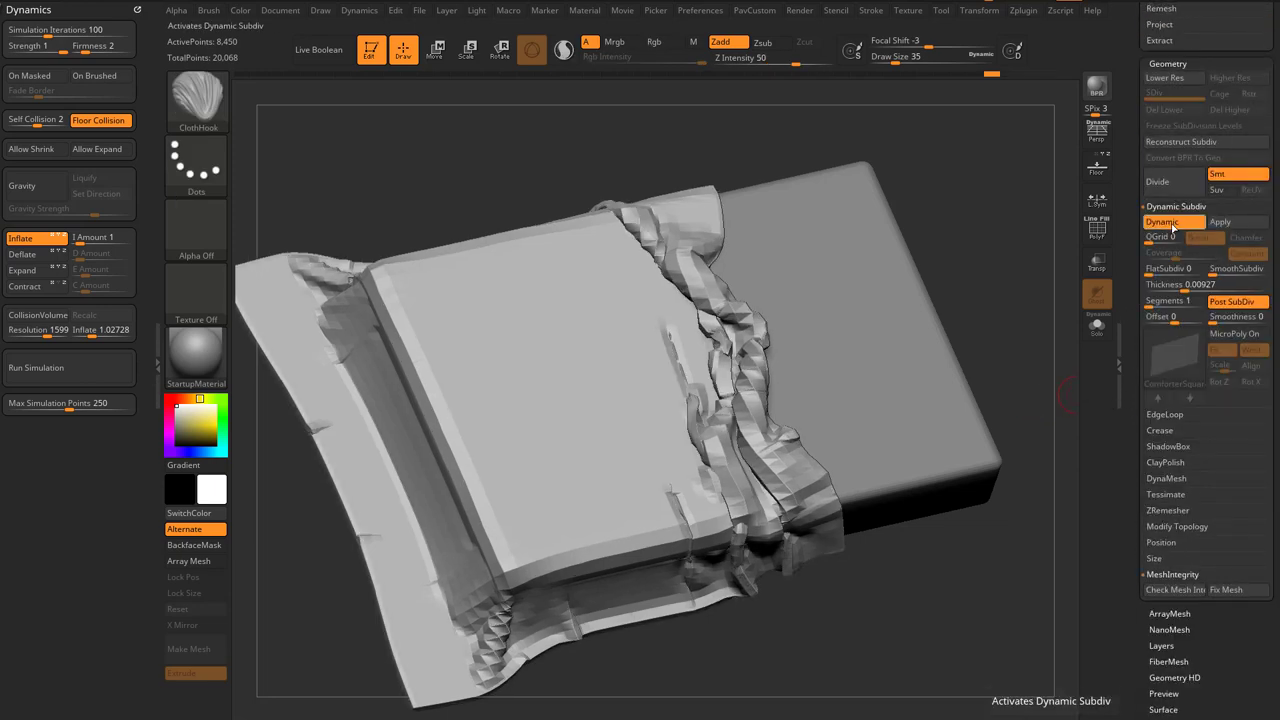
drag(1020, 286, 1030, 255)
click(1220, 270)
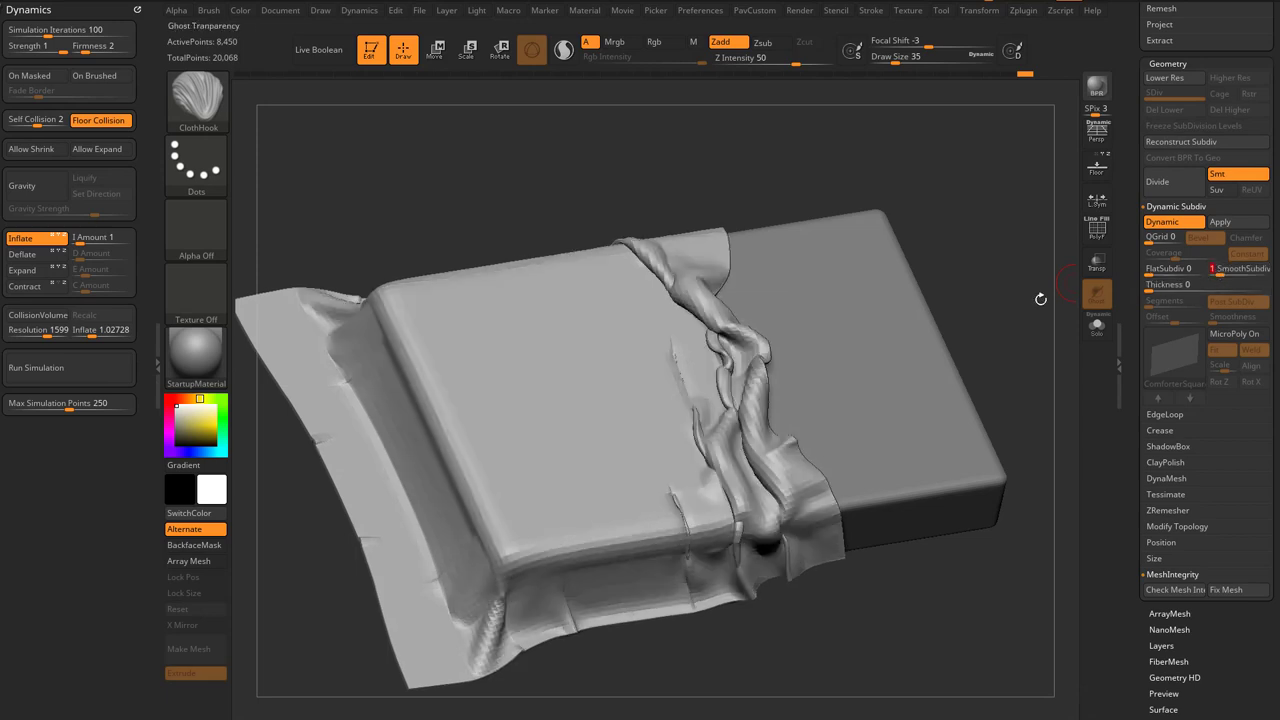
Apply the comforter's Dynamic Subdiv smoothing as real subdivision levels and compare the lowest and highest SDiv levels
drag(1040, 298, 969, 306)
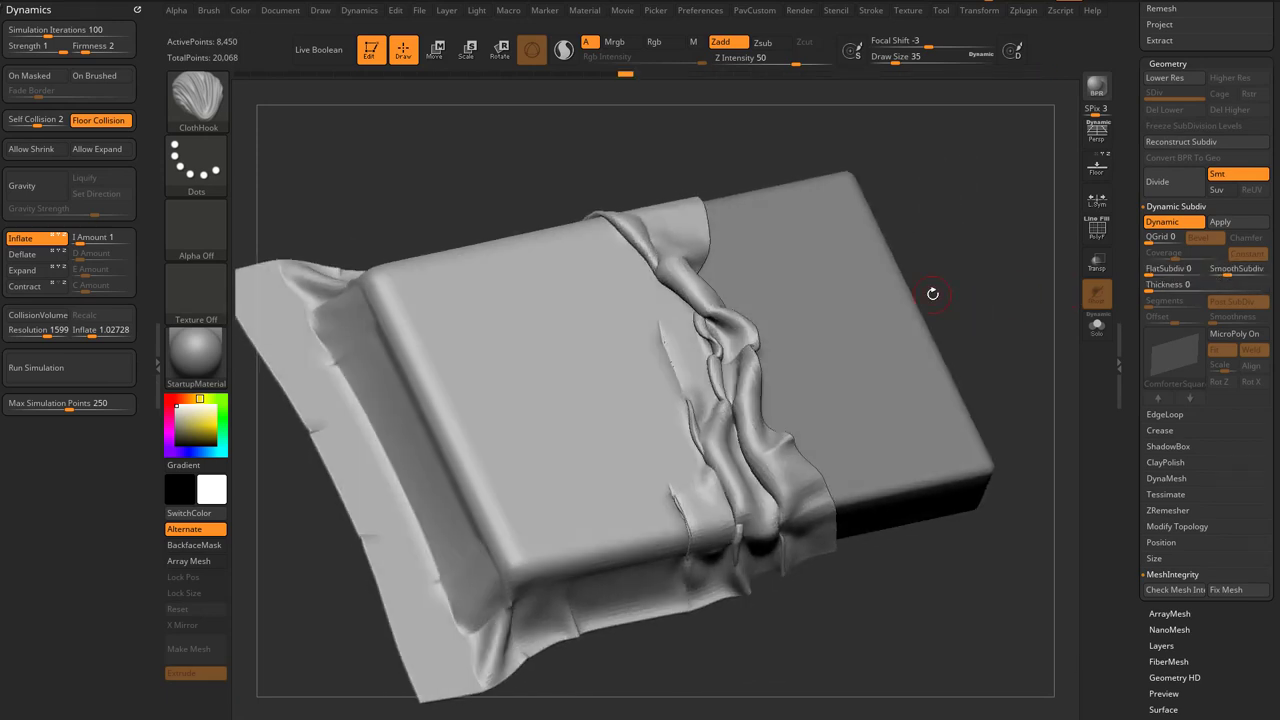
drag(975, 277, 1027, 328)
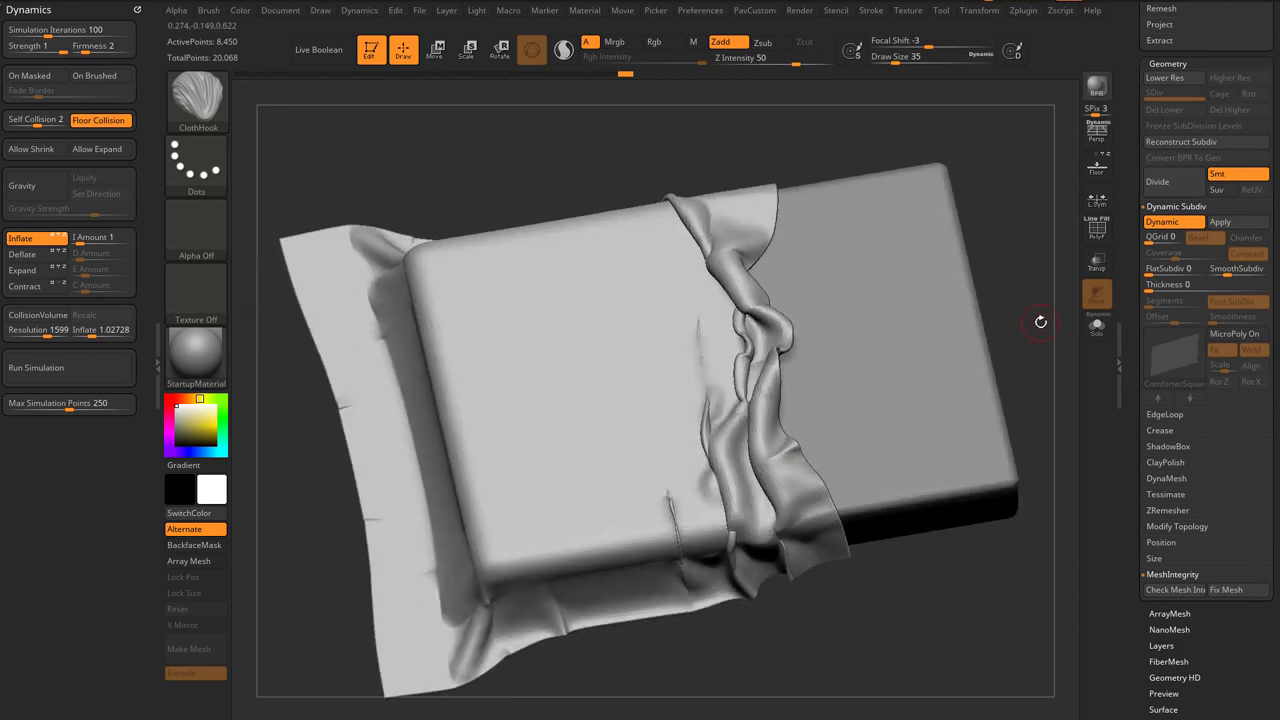
click(1218, 222)
click(1153, 97)
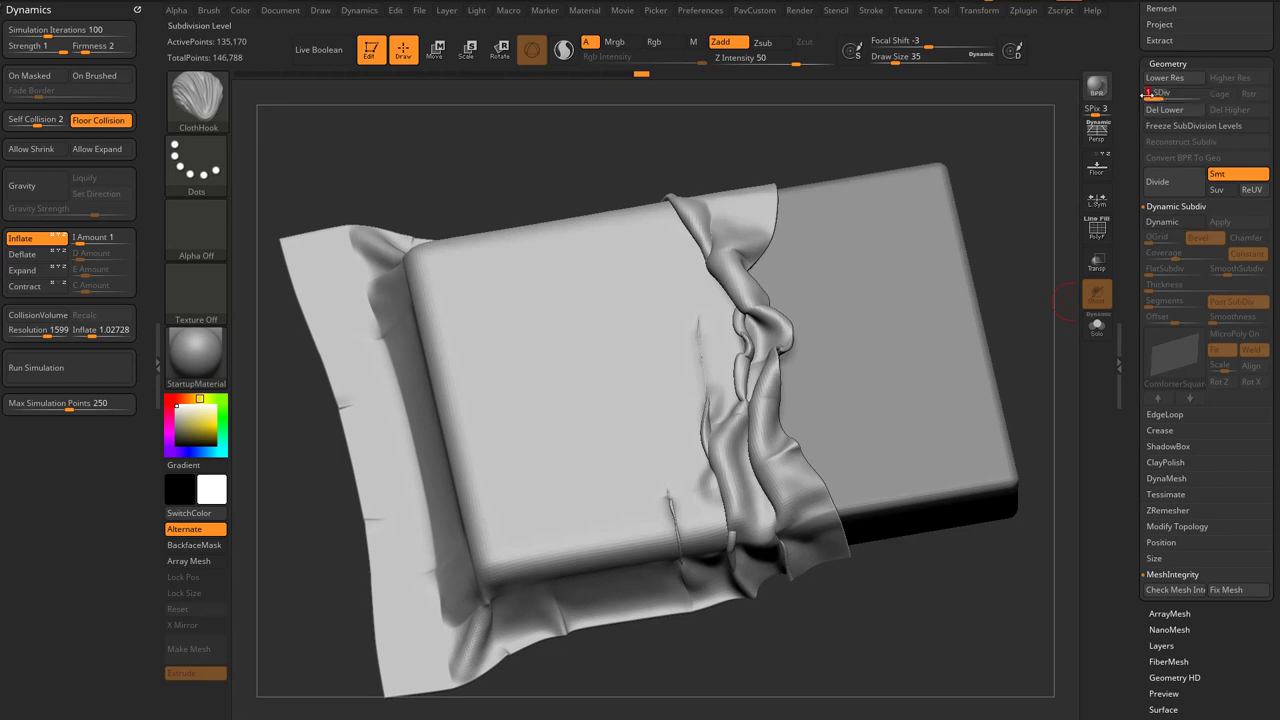
click(1201, 97)
Undo the applied subdivision levels and turn off Dynamic Subdiv on the comforter
drag(1054, 217, 1061, 212)
key(ctrl+z)
key(ctrl+z)
key(ctrl+z)
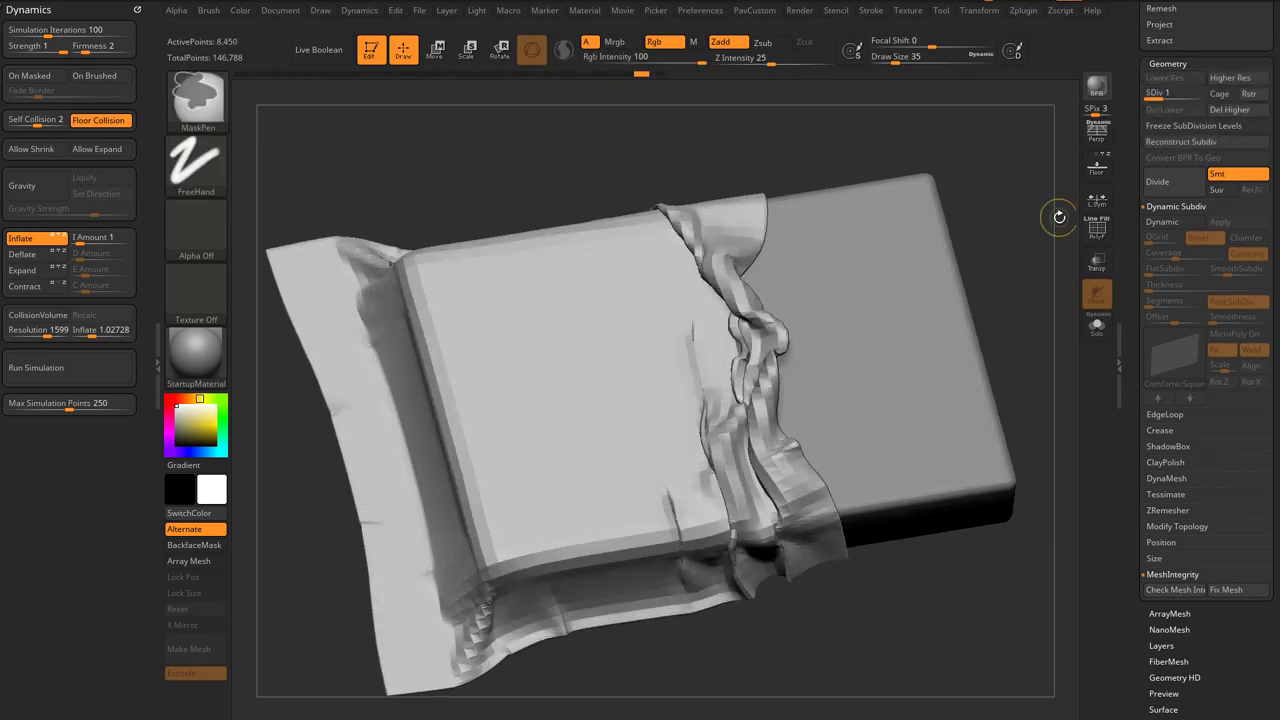
click(1174, 222)
Divide the comforter mesh twice with Smt on, compare the lowest level, and return to SDiv 3
drag(1010, 241, 1032, 224)
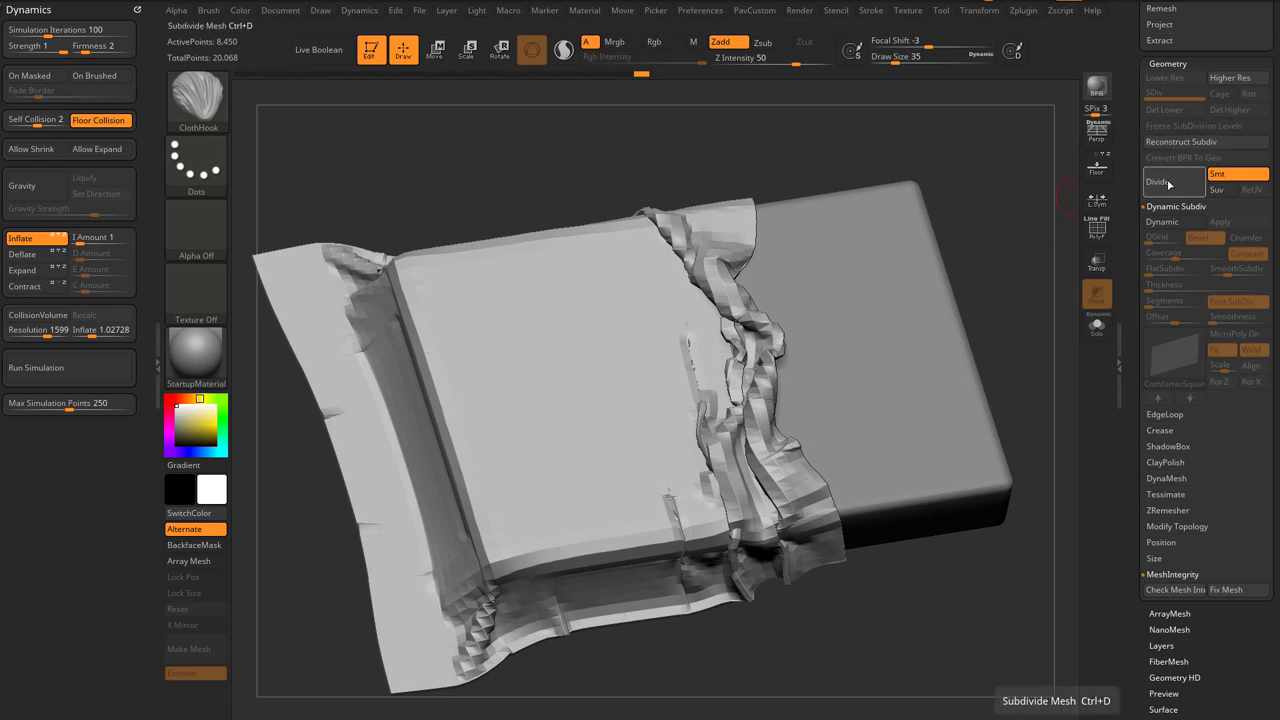
click(1168, 184)
click(1168, 193)
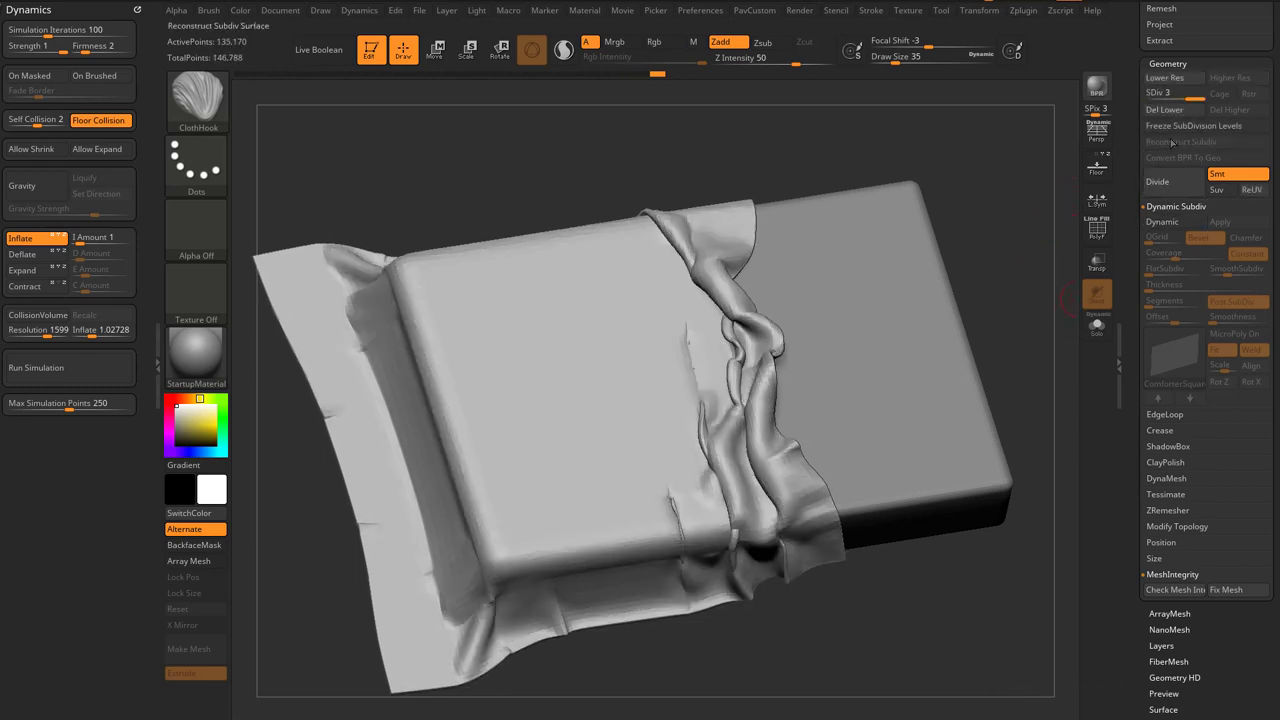
click(1156, 96)
click(1198, 96)
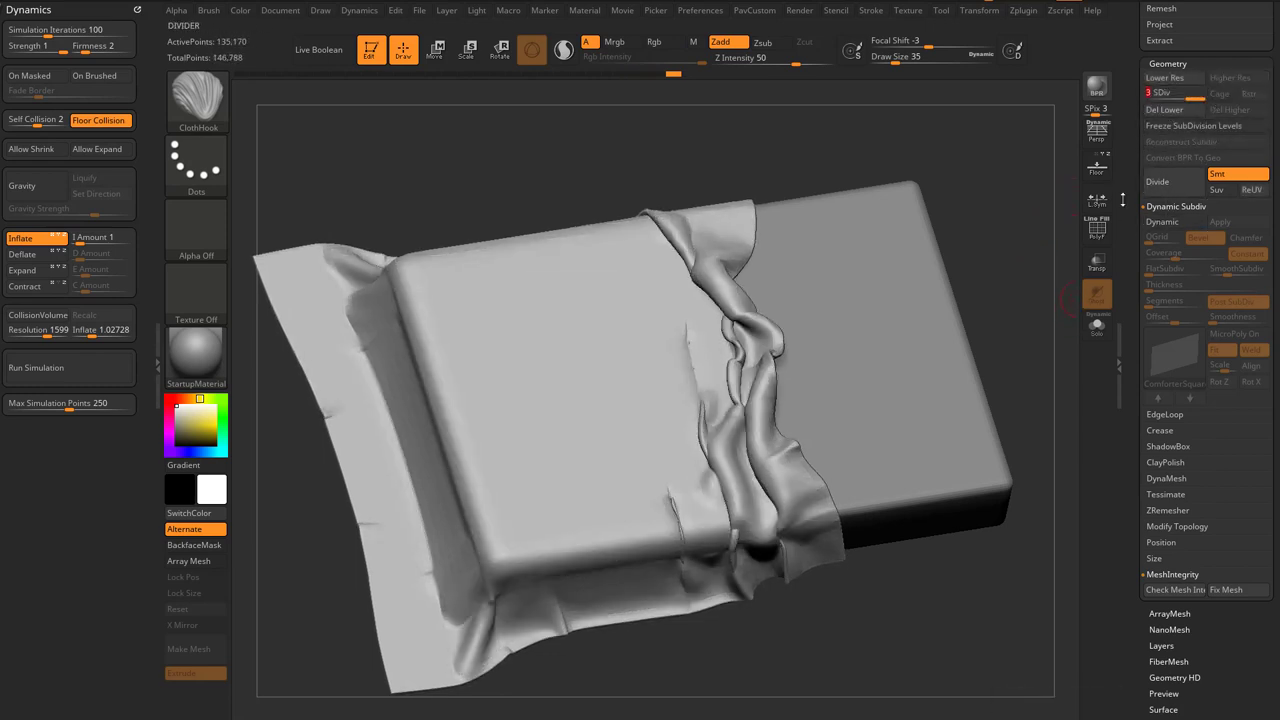
Show the polygroups, isolate and mask the square panels, unhide the whole comforter and invert the mask onto the seams
alt+drag(1122, 199, 1149, 191)
alt+drag(1048, 198, 1003, 176)
click(1100, 227)
ctrl+shift+click(627, 322)
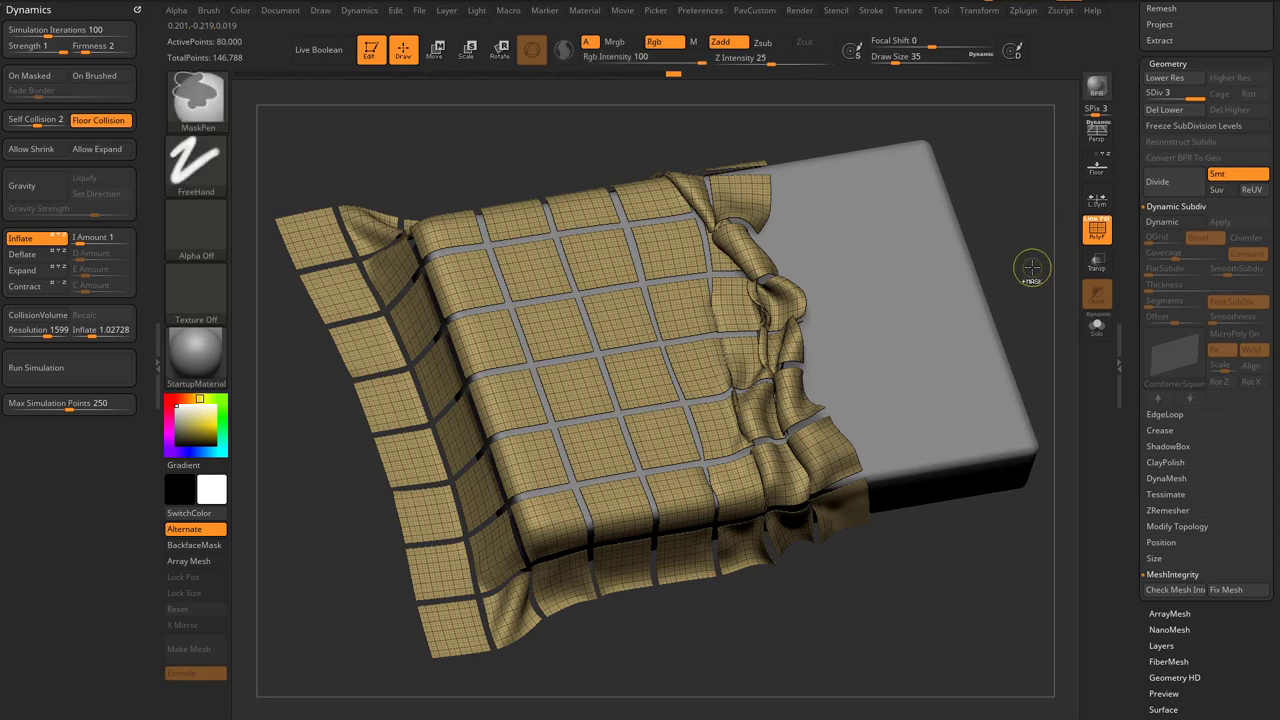
ctrl+click(1044, 296)
ctrl+shift+click(1034, 290)
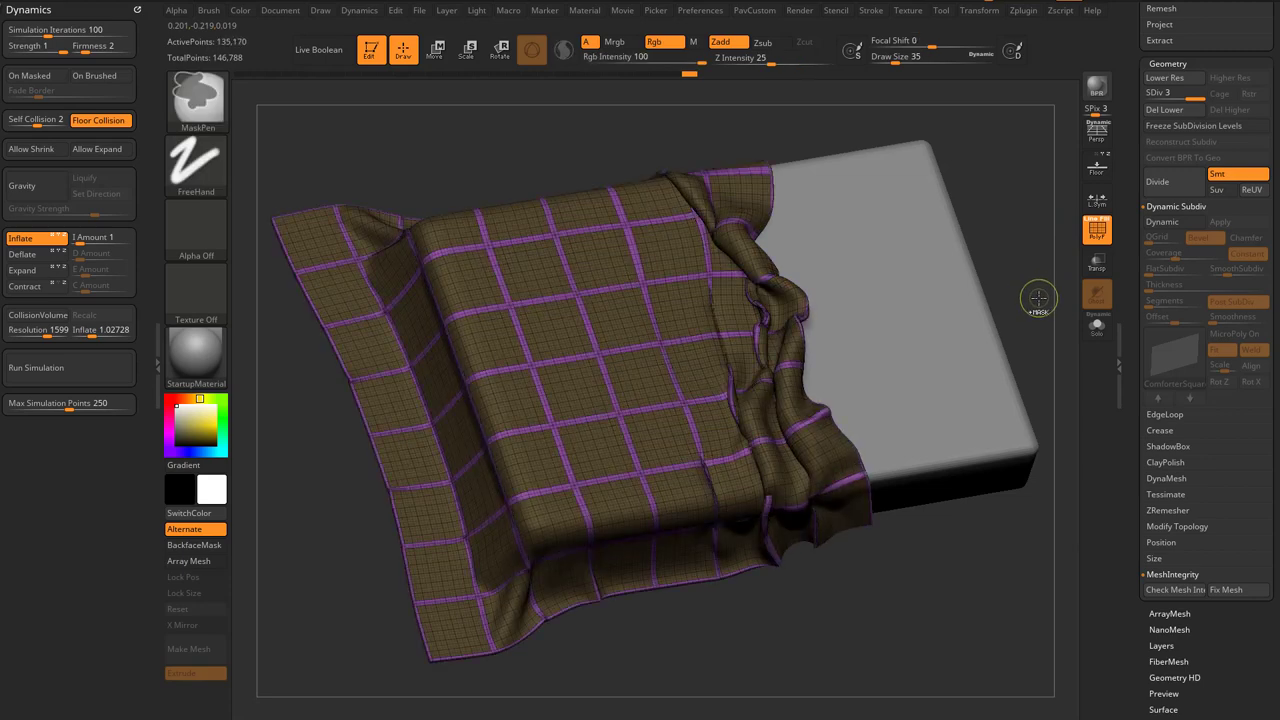
ctrl+click(1026, 270)
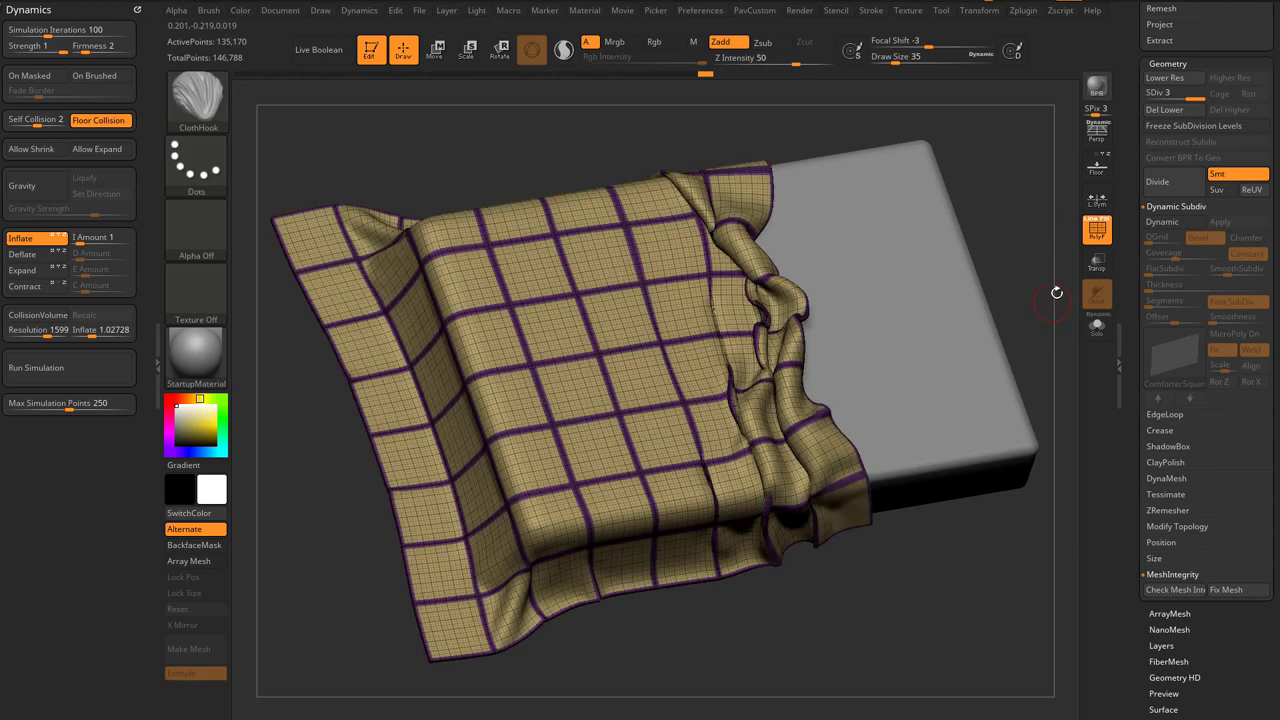
Hide the polygon frame and run the inflate simulation briefly to puff the panels of the subdivided comforter
click(1096, 231)
drag(1029, 303, 1016, 271)
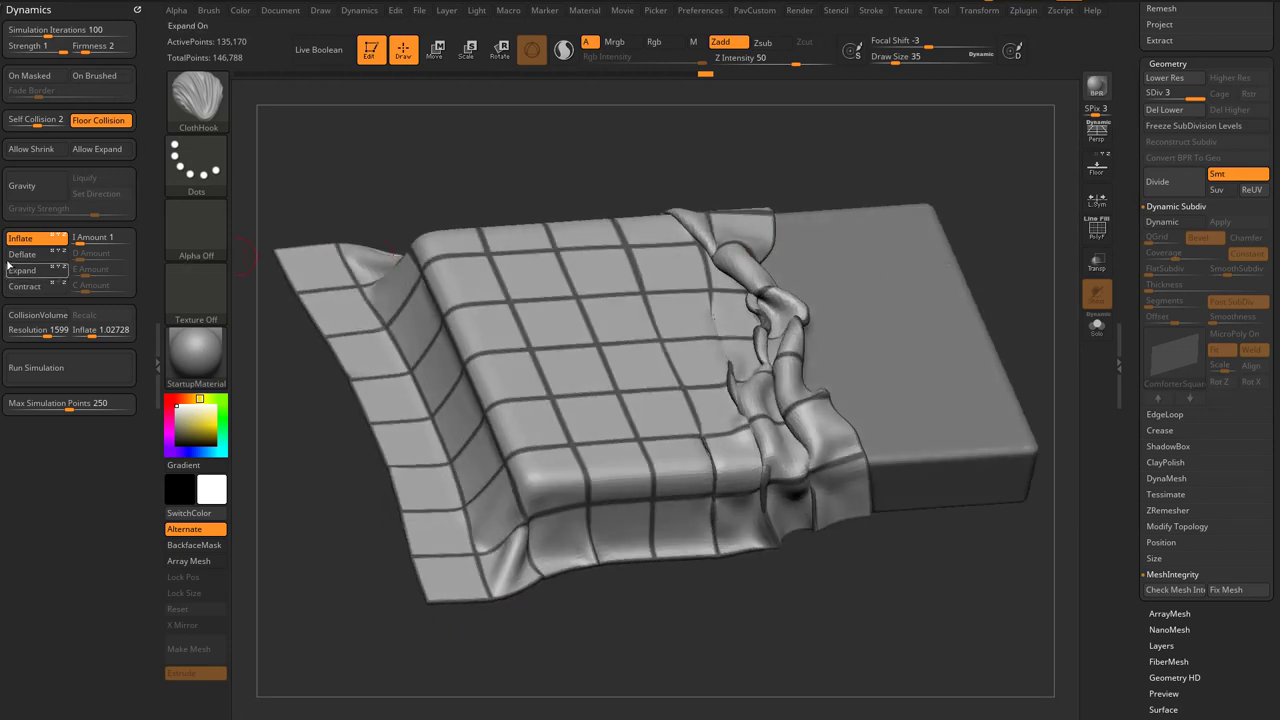
click(49, 370)
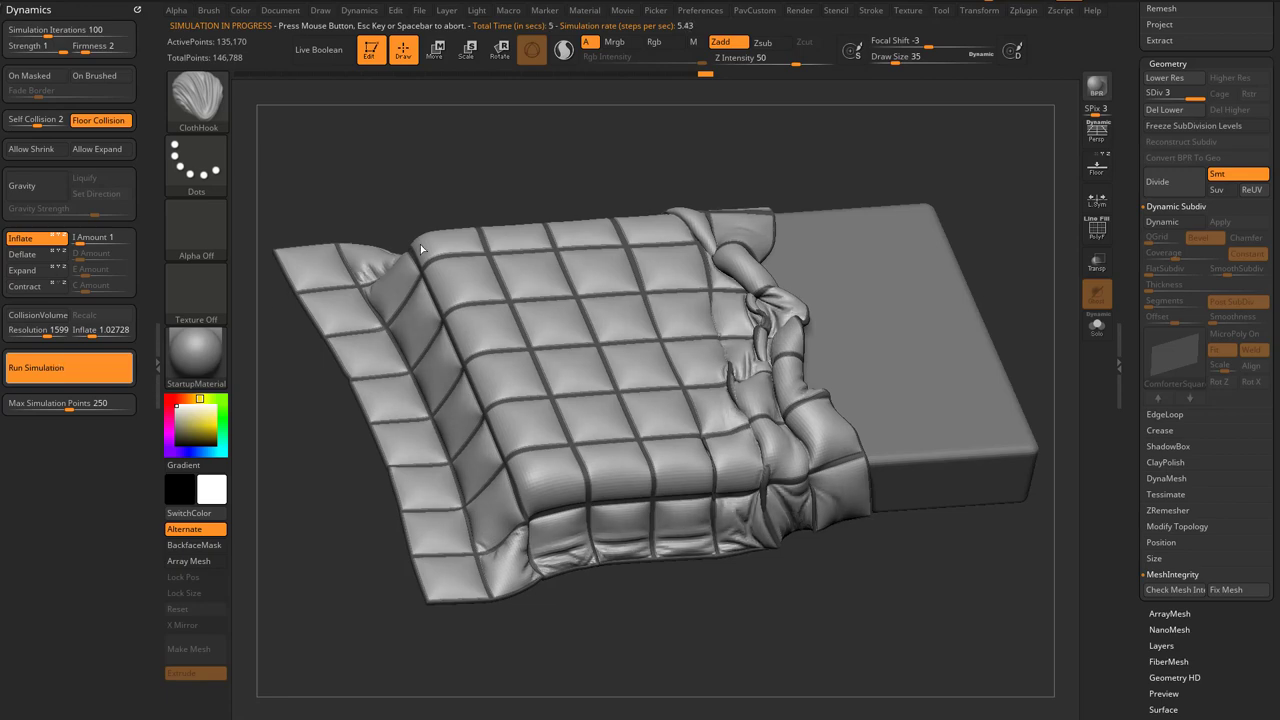
drag(992, 183, 1049, 257)
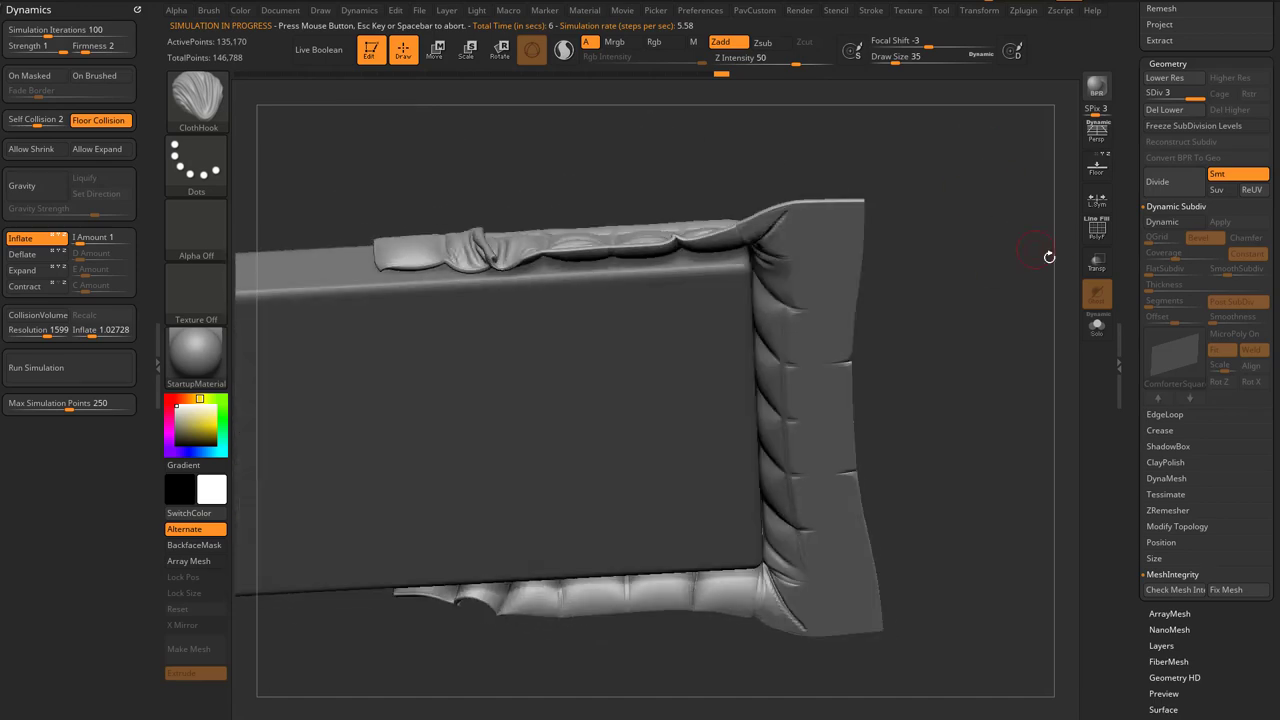
Isolate the puffed comforter to inspect it without the mattress slab, and bring the slab back into view
click(1096, 324)
mouse_move(976, 279)
mouse_down()
mouse_move(966, 237)
mouse_move(956, 321)
mouse_move(990, 298)
mouse_move(977, 288)
mouse_move(1076, 285)
mouse_move(1022, 335)
mouse_move(992, 291)
mouse_up()
click(1085, 237)
click(1096, 324)
click(1085, 233)
Switch to the Standard brush and set its Draw Size to 59
key(b)
key(s)
key(t)
key(s)
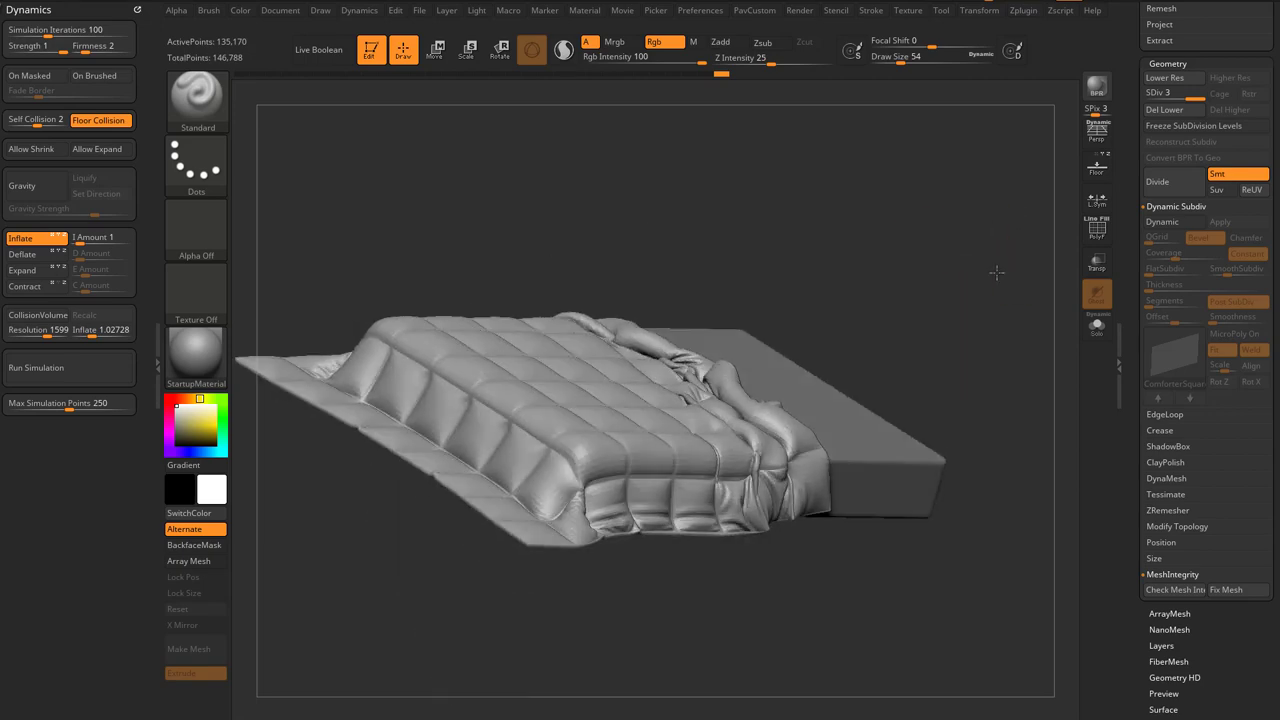
key(s)
key(s)
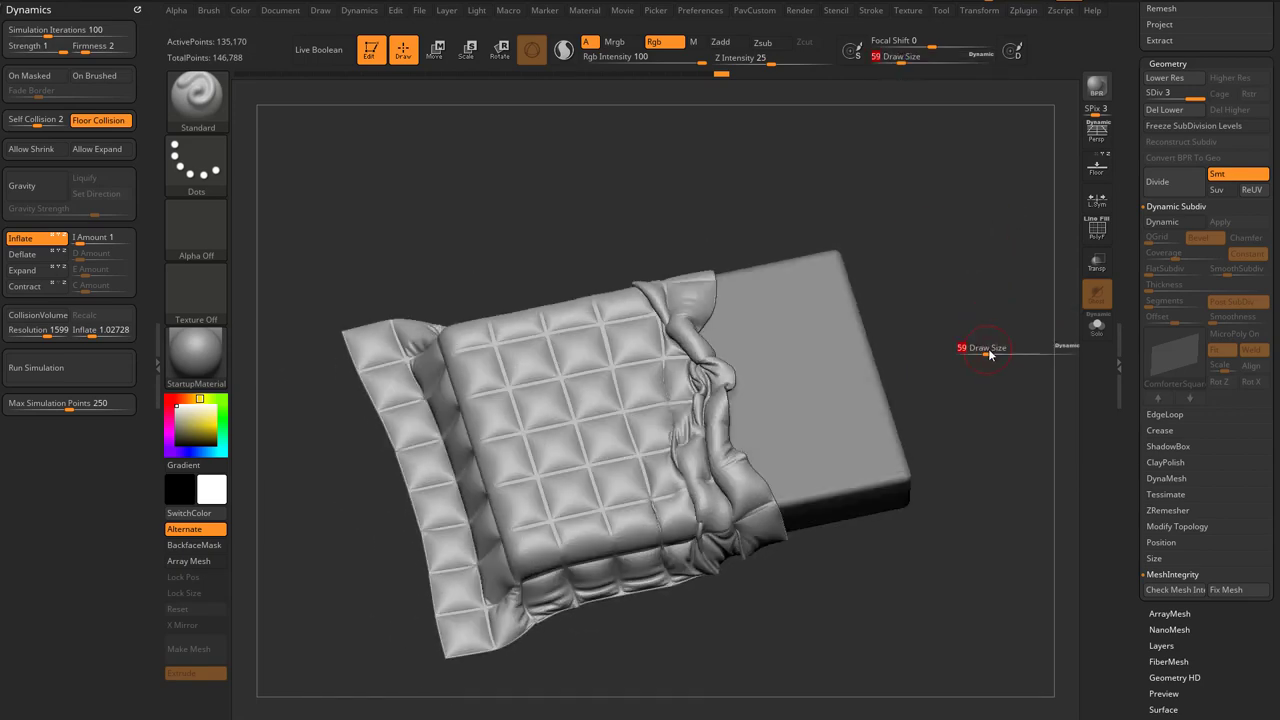